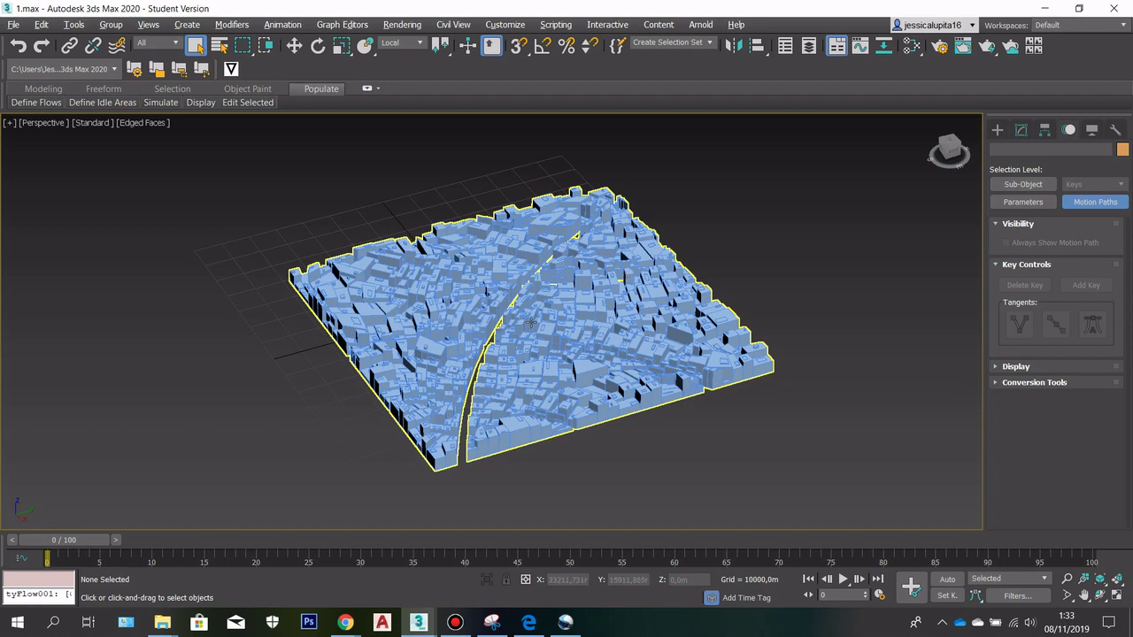
- Examine the city model's building blocks from close up and from farther away
scroll(596, 272, "up", 3)
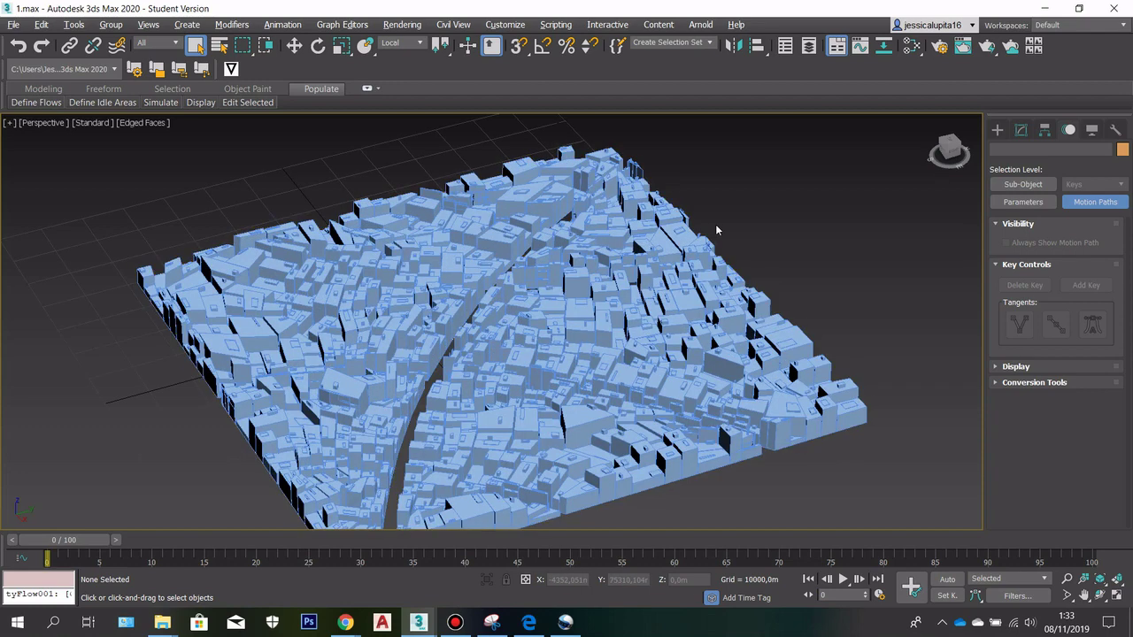
left_click(997, 130)
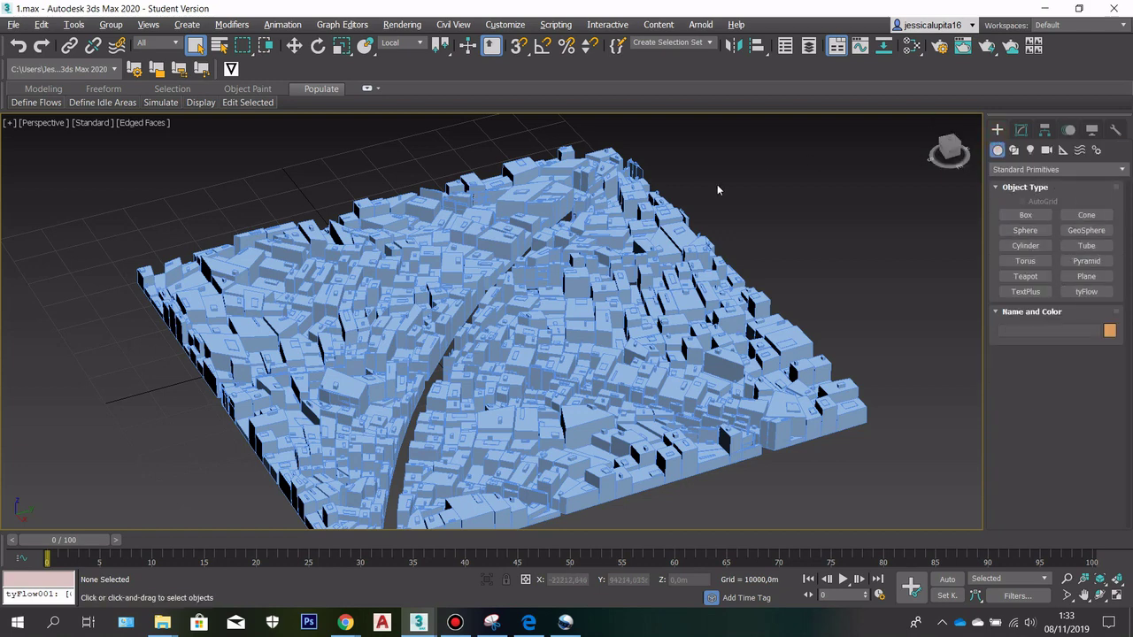
scroll(761, 208, "down", 3)
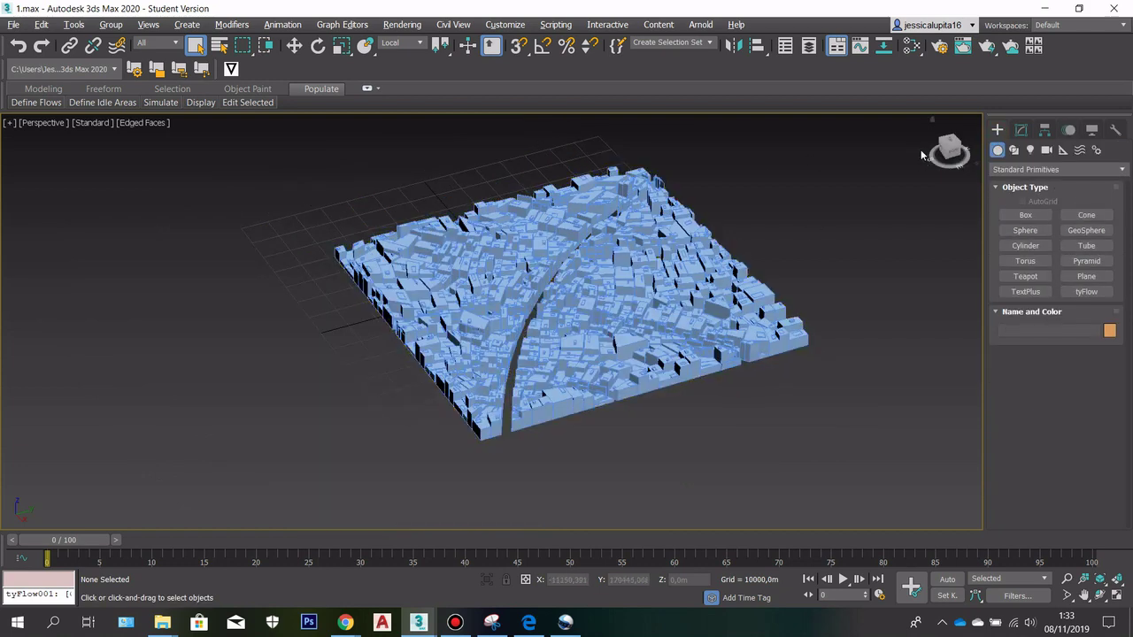
mouse_move(951, 144)
left_mouse_down()
mouse_move(940, 191)
mouse_move(973, 159)
mouse_move(975, 199)
mouse_move(960, 124)
mouse_move(947, 150)
left_mouse_up()
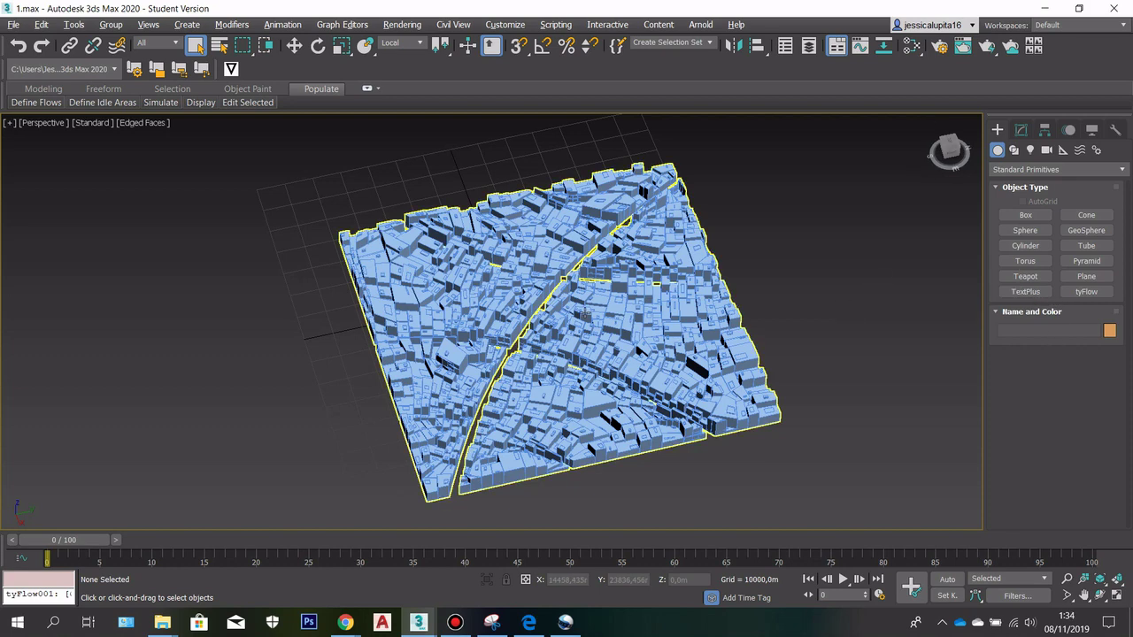
scroll(575, 283, "up", 5)
scroll(590, 262, "down", 5)
scroll(462, 118, "up", 5)
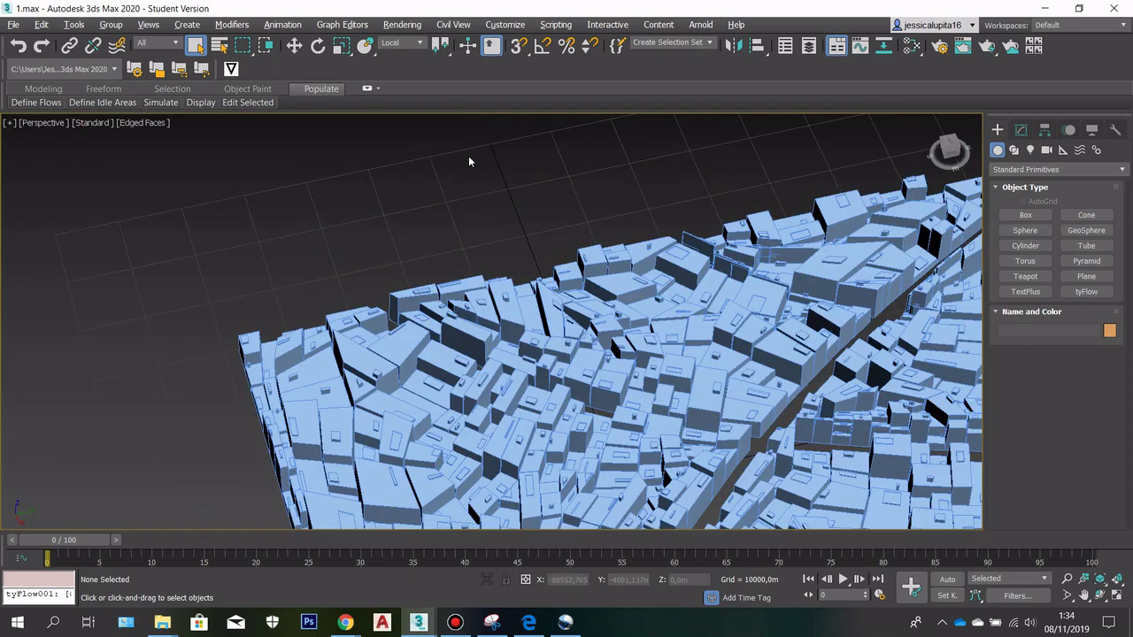
scroll(475, 244, "down", 3)
middle_click_drag(658, 305, 581, 250)
- Change the city mesh's object color to grey and deselect it
left_click(582, 249)
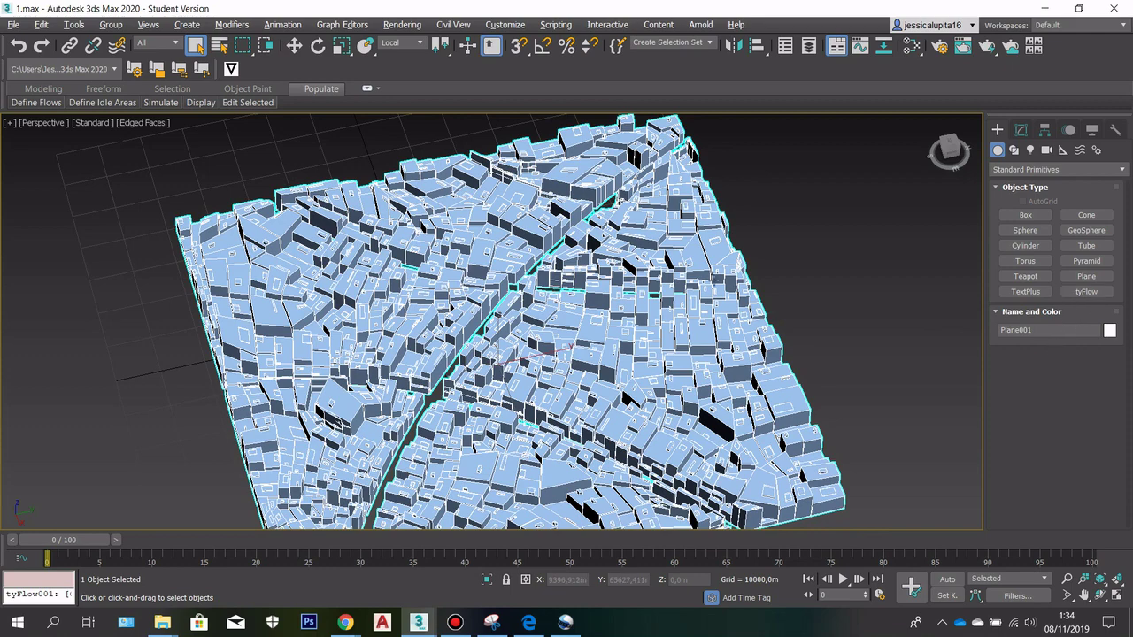
scroll(713, 285, "down", 3)
scroll(495, 265, "up", 5)
scroll(935, 274, "down", 3)
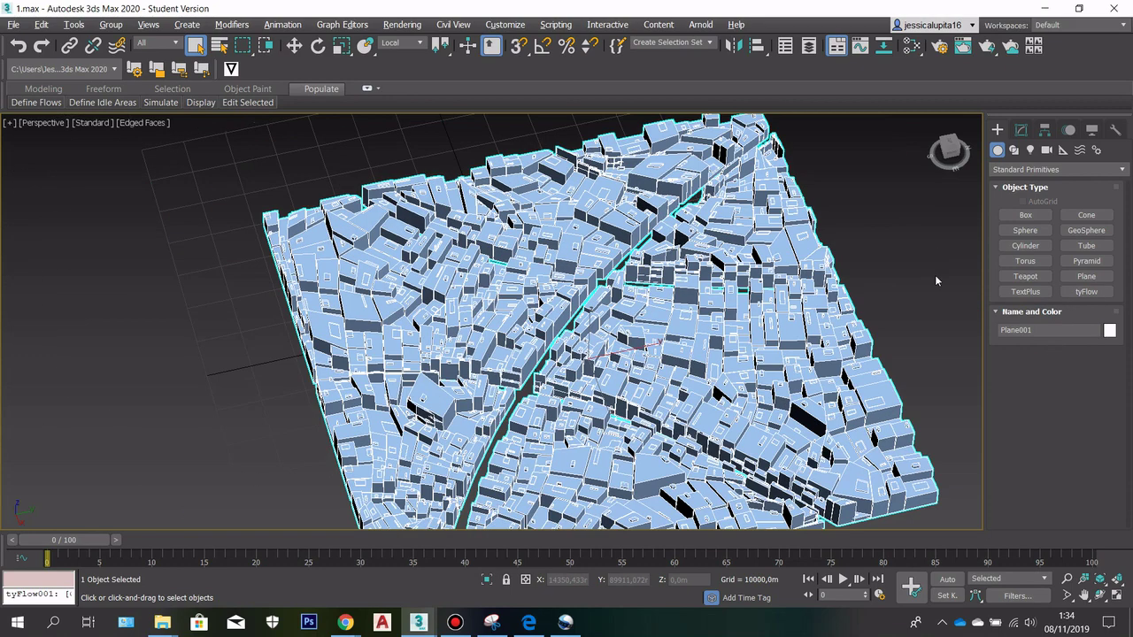
left_click(1109, 331)
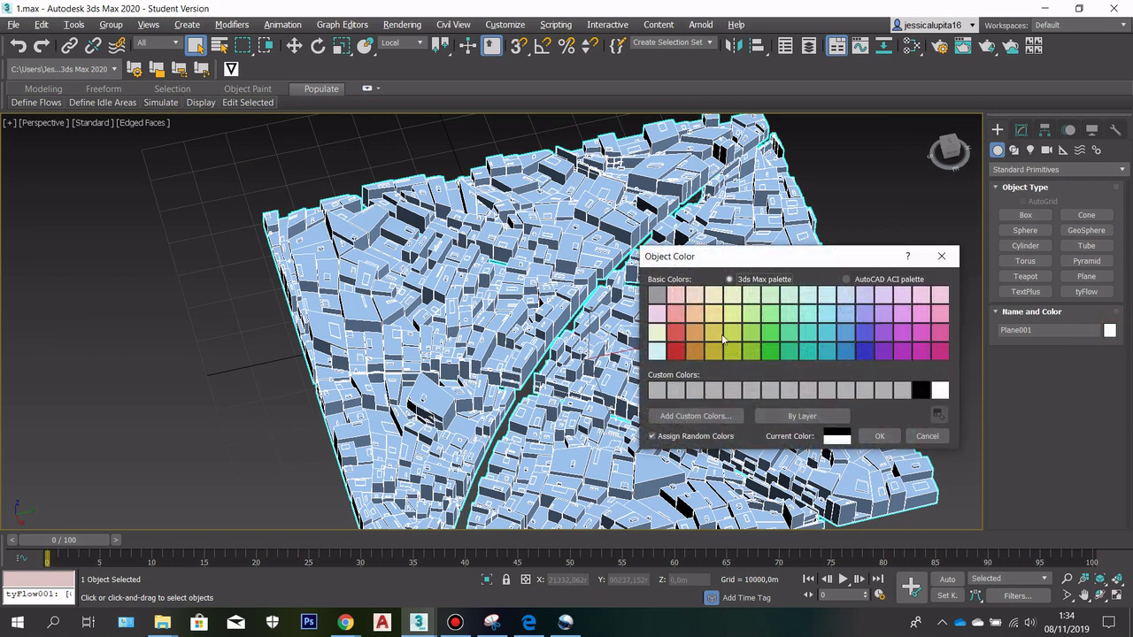
left_click(656, 296)
left_click(878, 435)
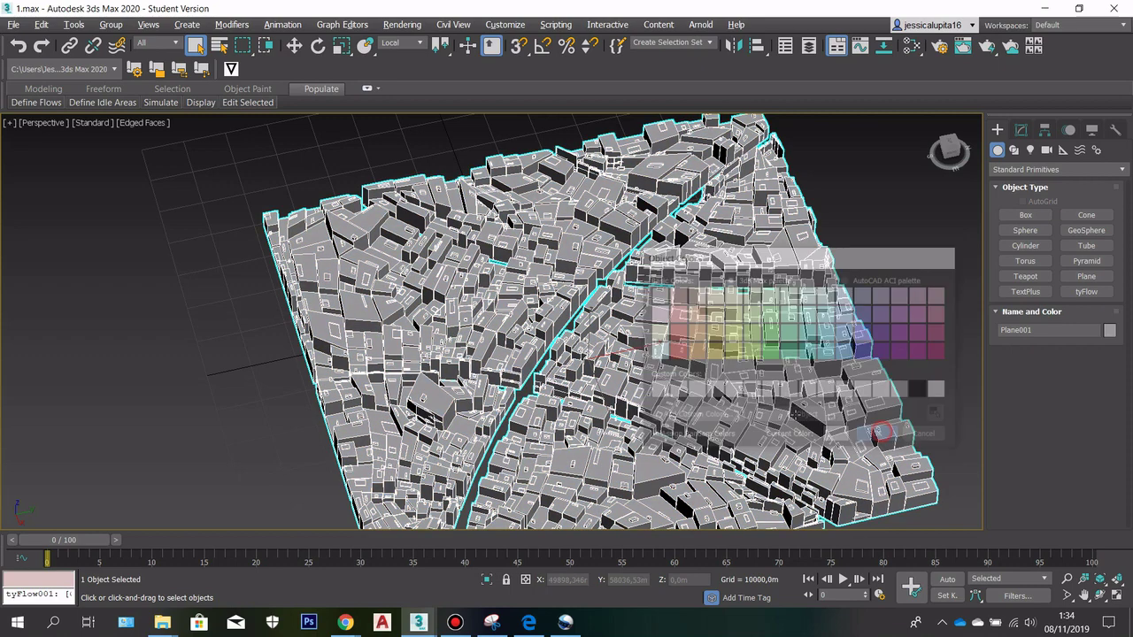
scroll(581, 353, "down", 5)
left_click(744, 296)
- Create a standard sphere with a radius of about 16357 m beside the far corner of the city mesh
scroll(627, 319, "up", 2)
scroll(607, 393, "down", 1)
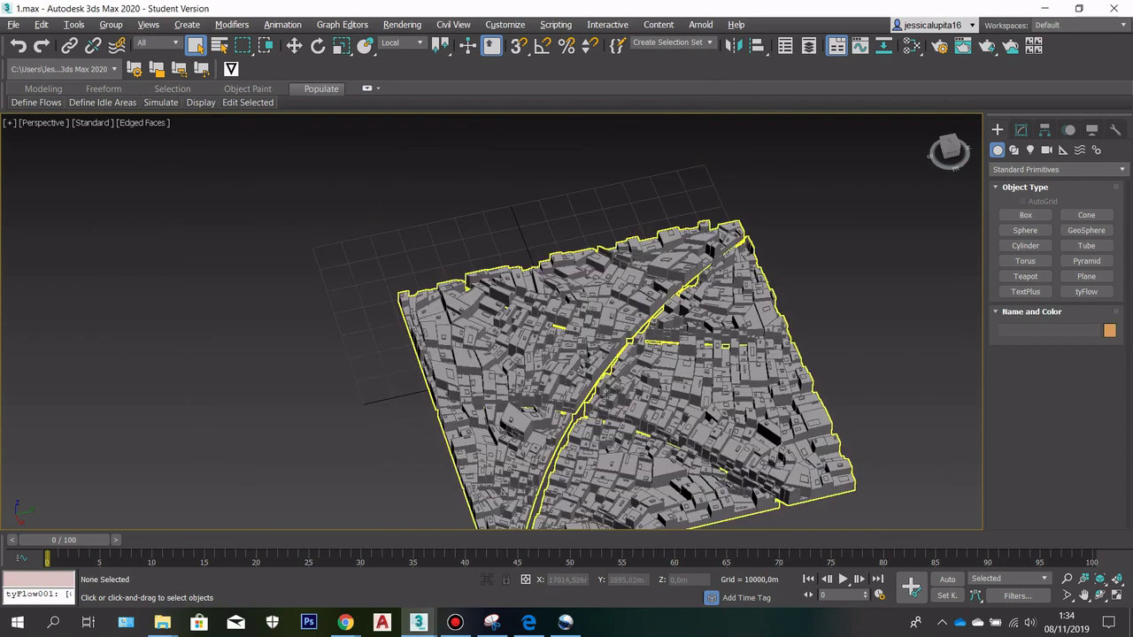
middle_click_drag(736, 379, 693, 358)
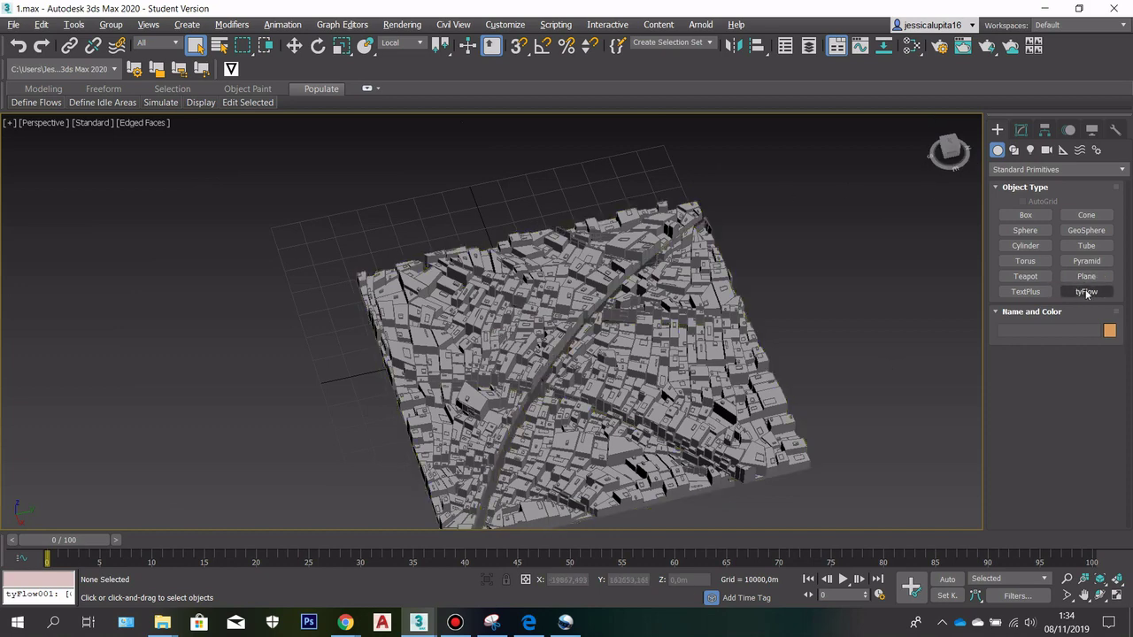
mouse_move(944, 151)
left_mouse_down()
mouse_move(939, 115)
mouse_move(929, 147)
left_mouse_up()
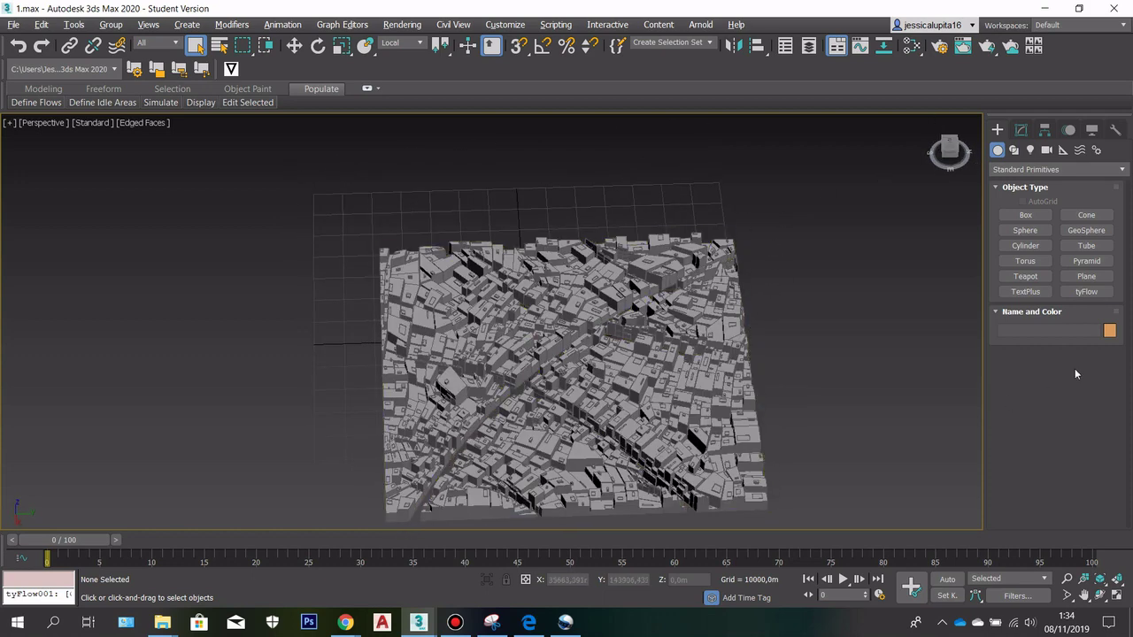
mouse_move(945, 151)
left_mouse_down()
mouse_move(947, 181)
mouse_move(946, 154)
left_mouse_up()
left_click_drag(525, 337, 513, 371)
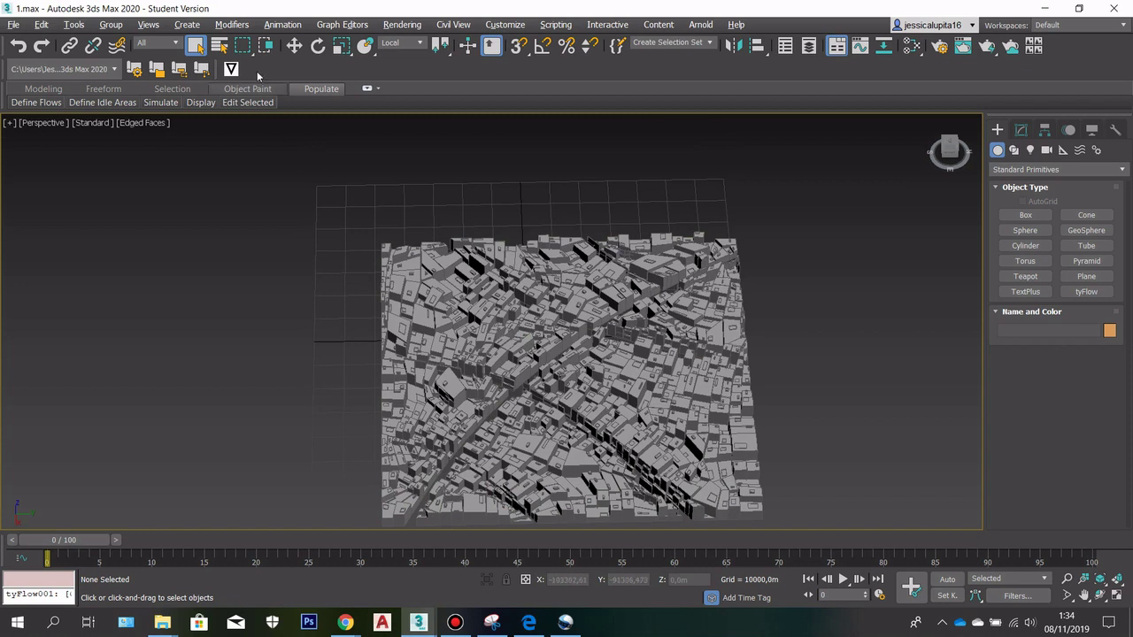
left_click(1026, 230)
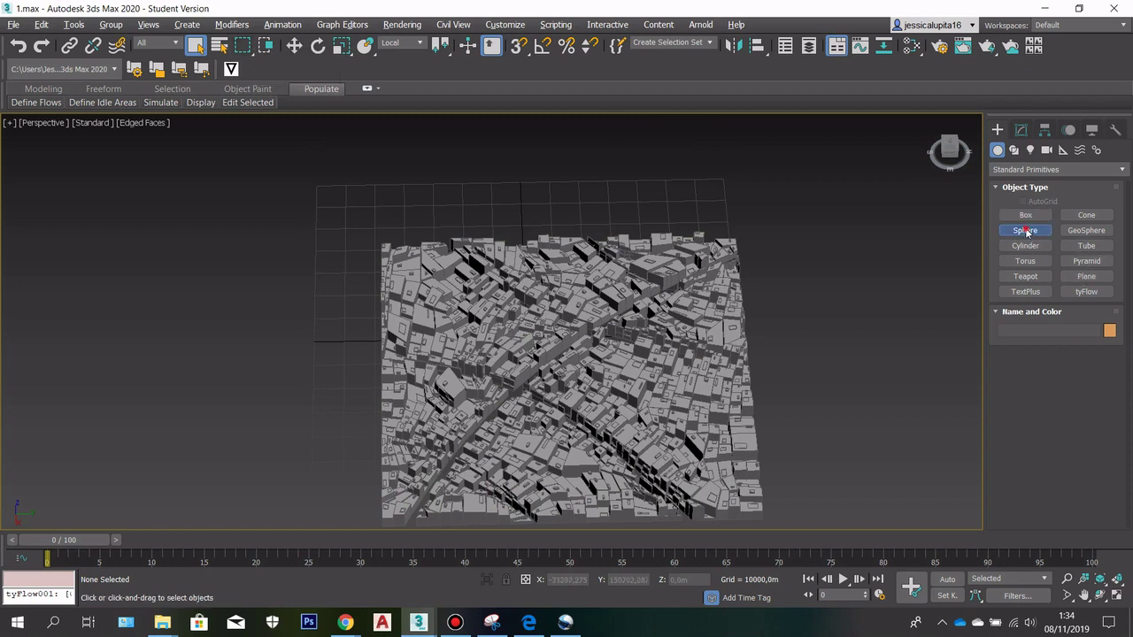
left_click_drag(799, 239, 833, 269)
scroll(796, 216, "up", 4)
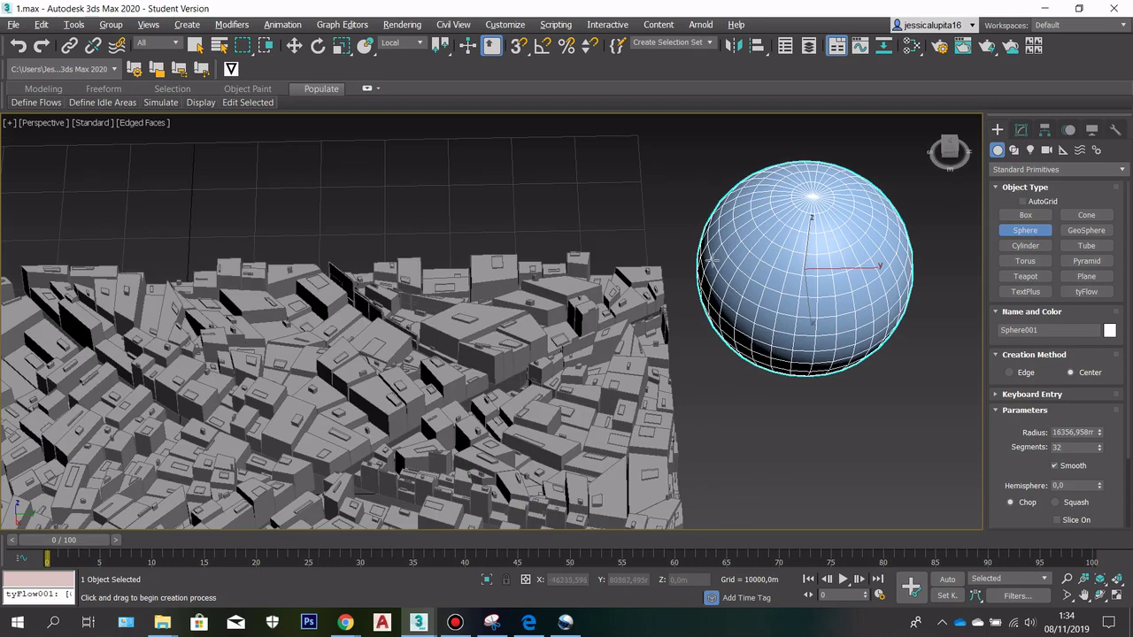
scroll(771, 271, "down", 4)
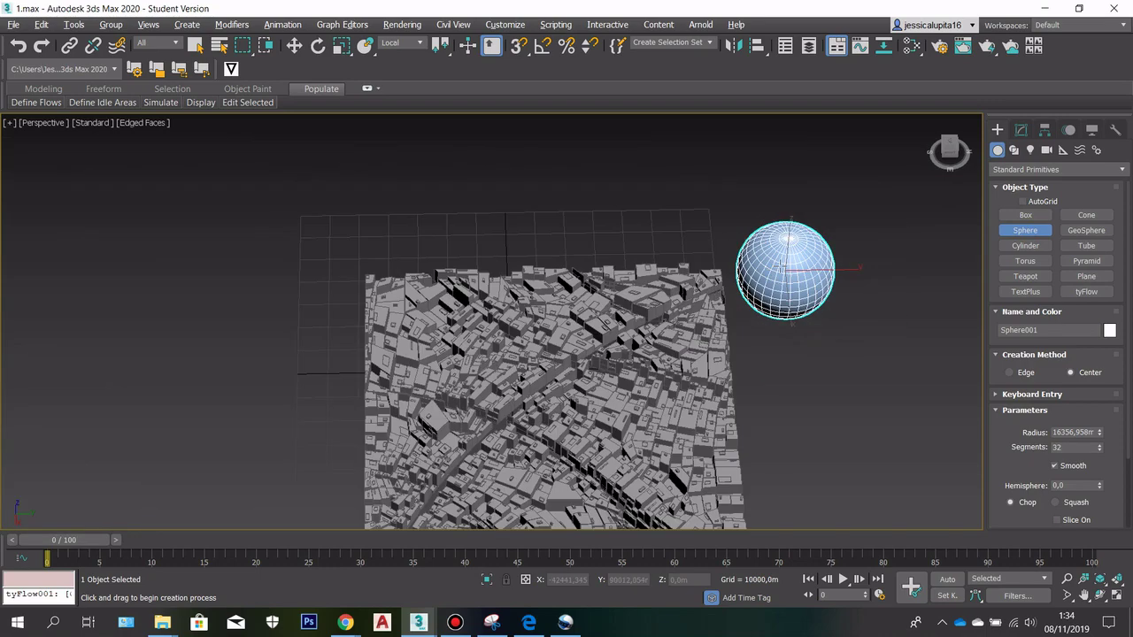
- Raise the sphere slightly along its Z axis in a side-on view of the city
left_click(948, 156)
left_click_drag(949, 156, 957, 104)
left_click(774, 328)
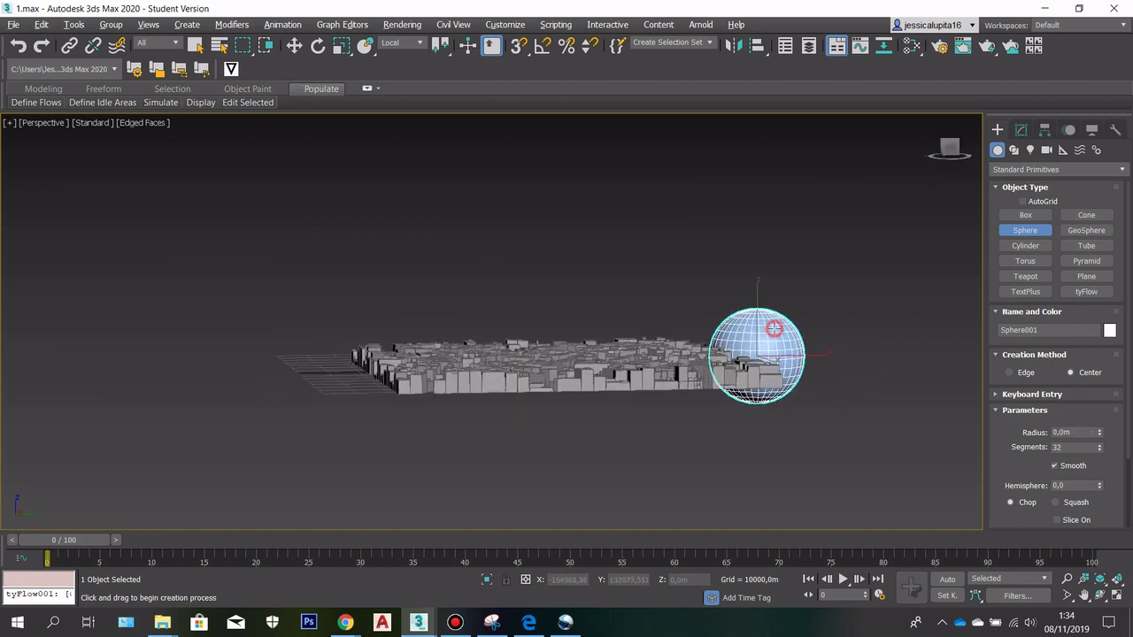
left_click(293, 46)
left_click(759, 287)
left_click(749, 318)
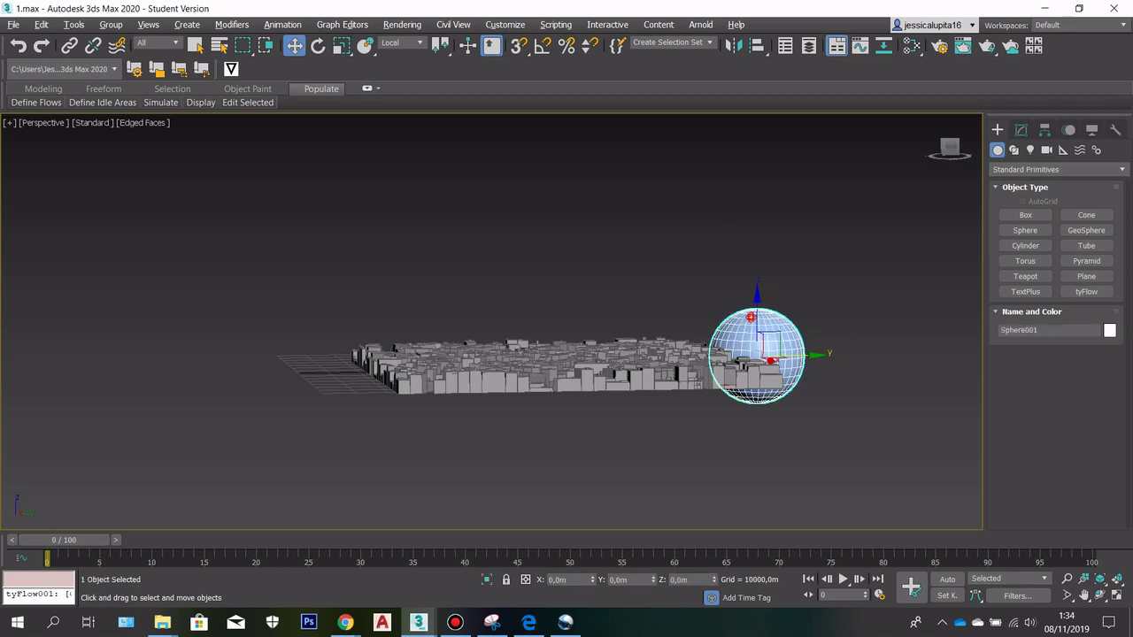
left_click_drag(757, 299, 760, 279)
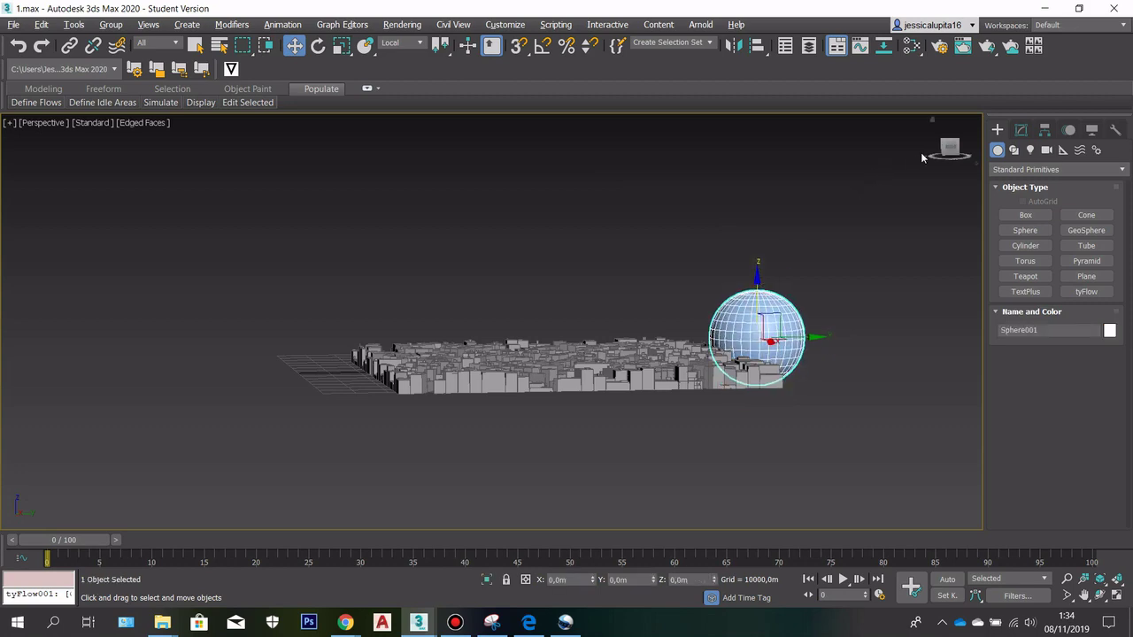
- Move the sphere over the city and raise it until most of it stands above the buildings
left_click_drag(945, 152, 947, 184)
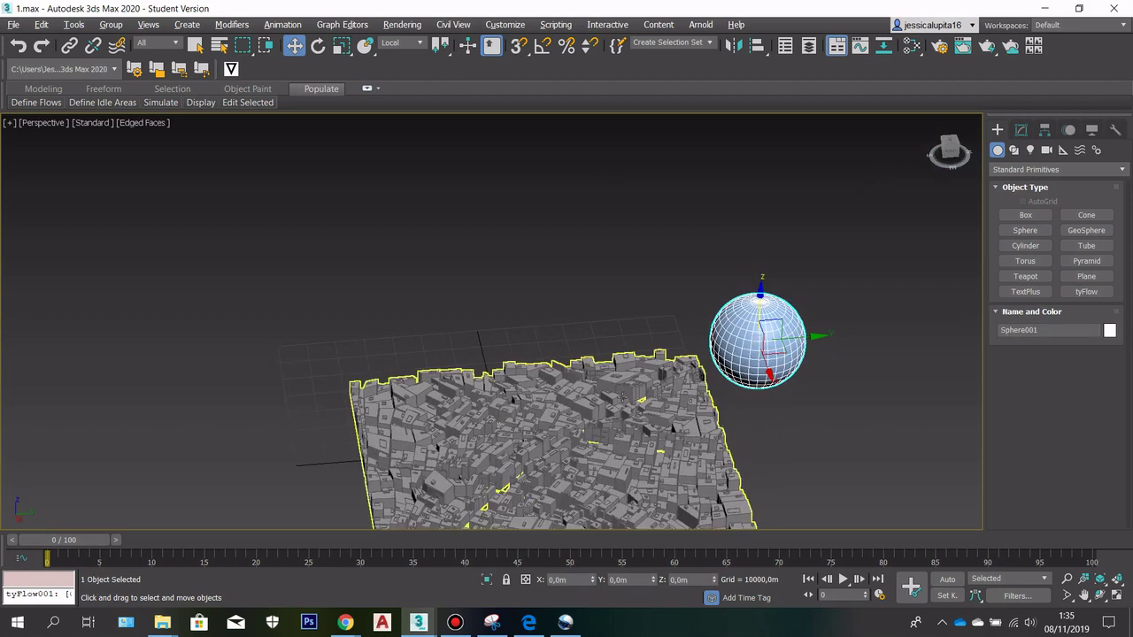
scroll(677, 334, "down", 3)
left_click_drag(773, 348, 639, 352)
mouse_move(588, 320)
left_mouse_down()
mouse_move(589, 361)
mouse_move(588, 331)
left_mouse_up()
left_click_drag(594, 411, 614, 460)
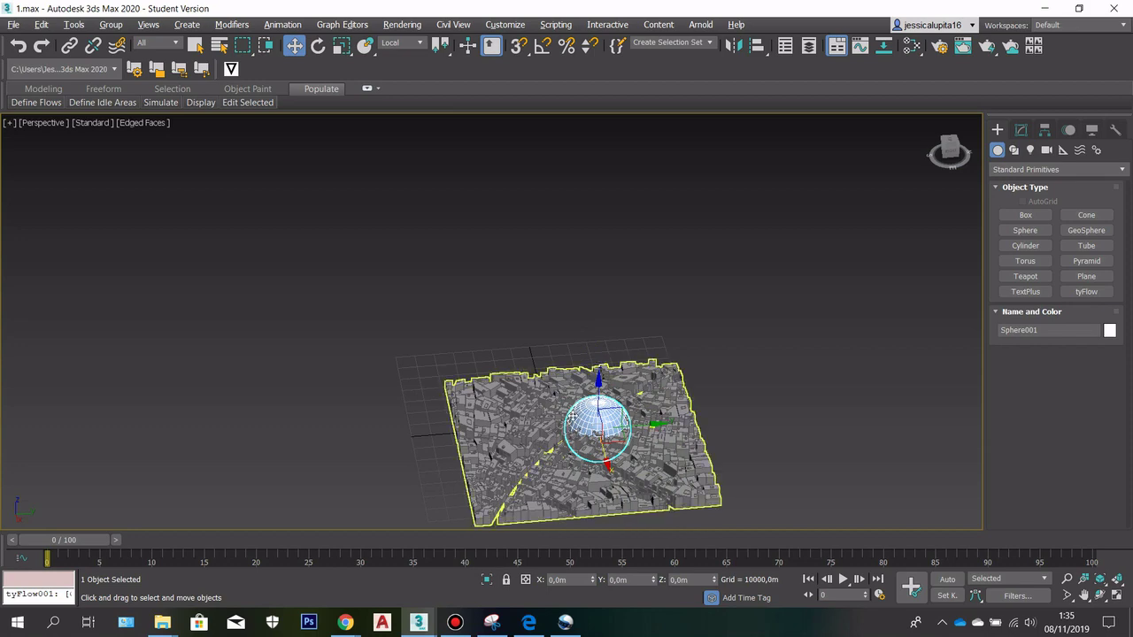
scroll(630, 354, "up", 3)
scroll(630, 354, "up", 3)
scroll(628, 384, "down", 2)
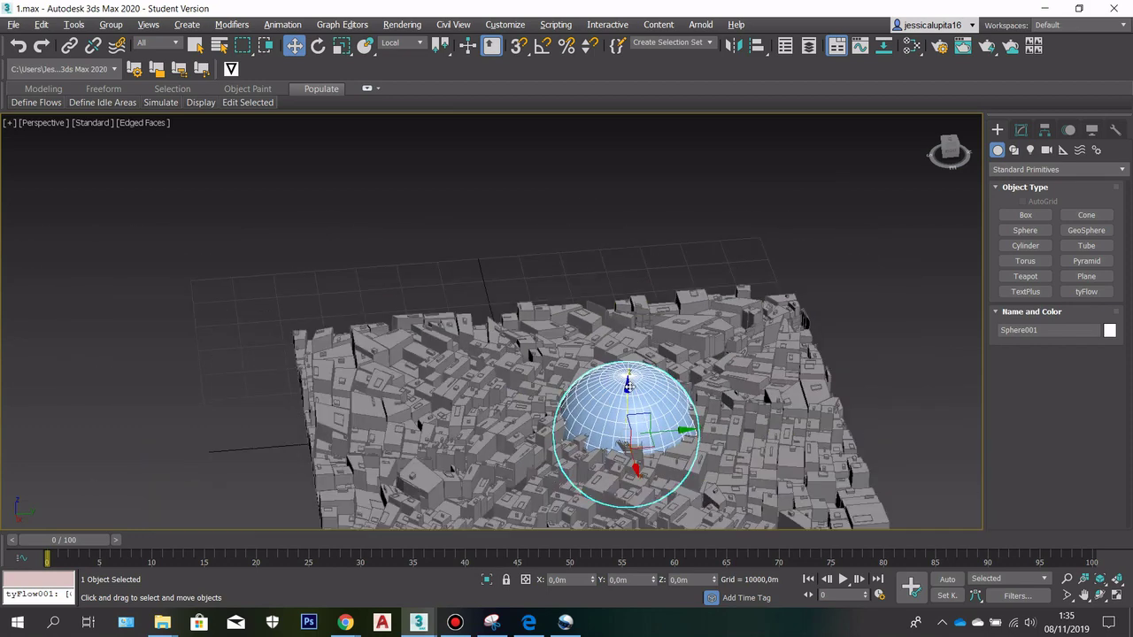
left_click_drag(627, 386, 630, 353)
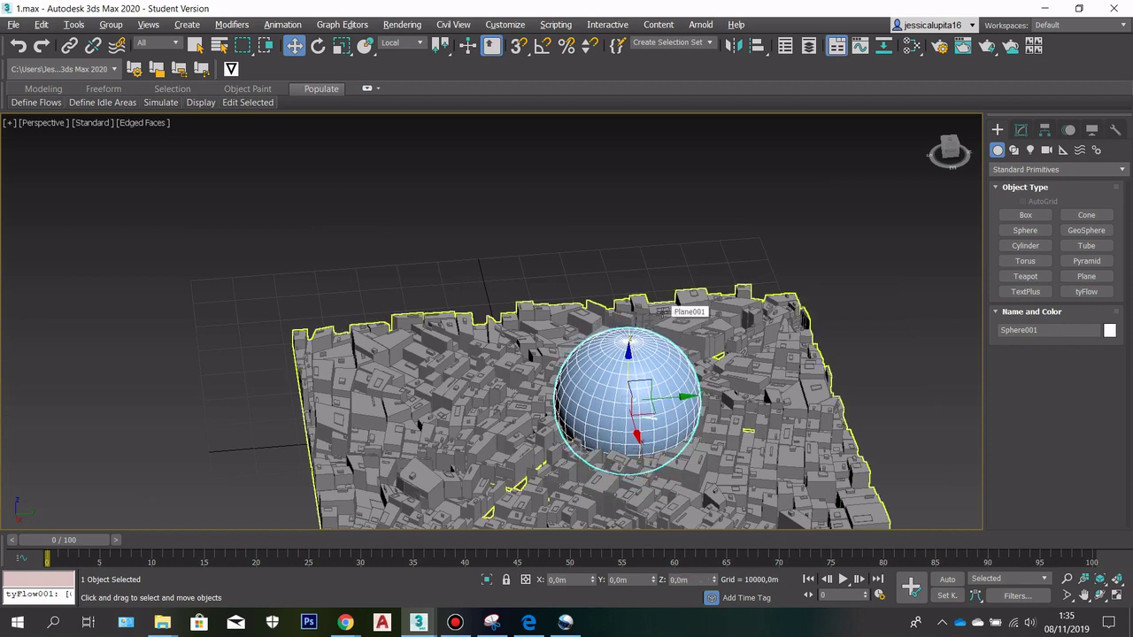
- Shift the sphere along the Y axis until it sits just outside the city's edge
scroll(741, 260, "down", 2)
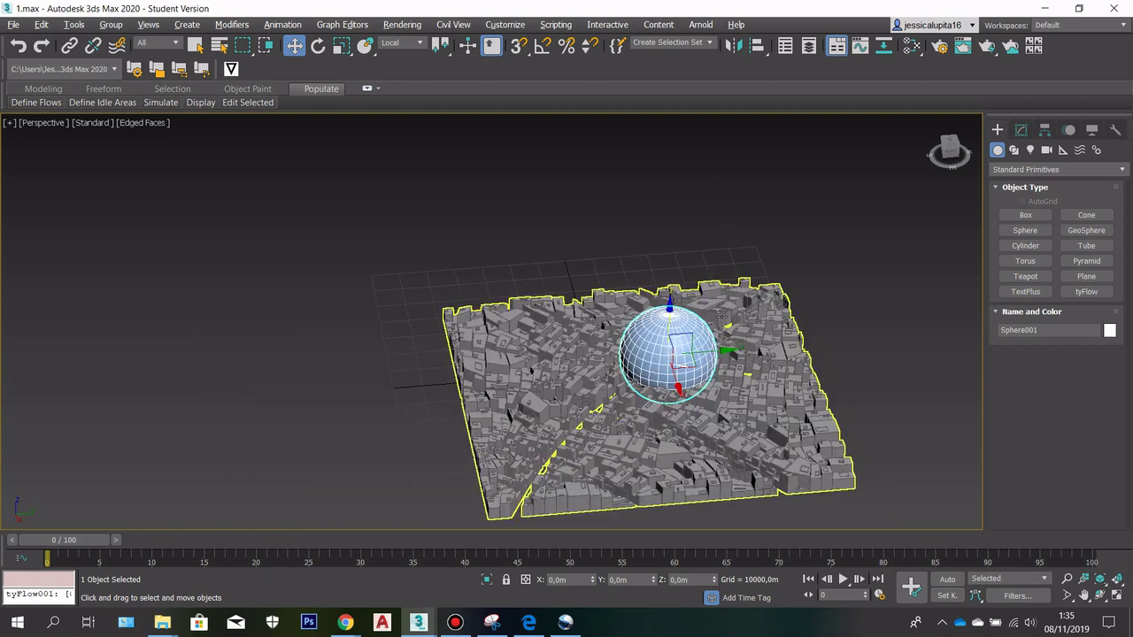
scroll(687, 345, "up", 2)
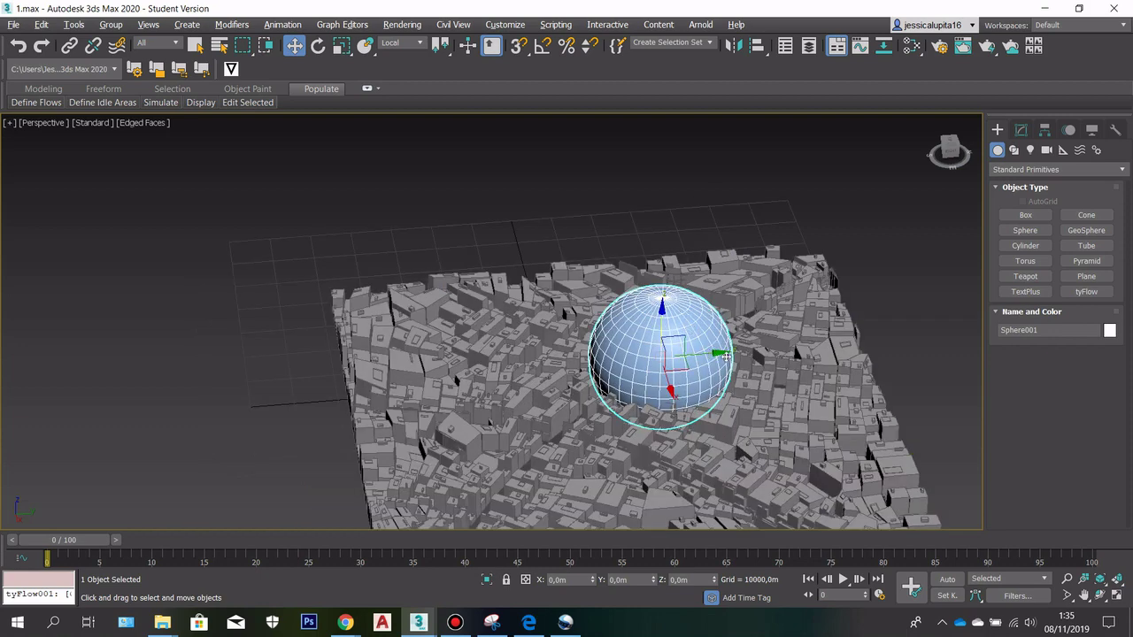
left_click_drag(722, 354, 696, 366)
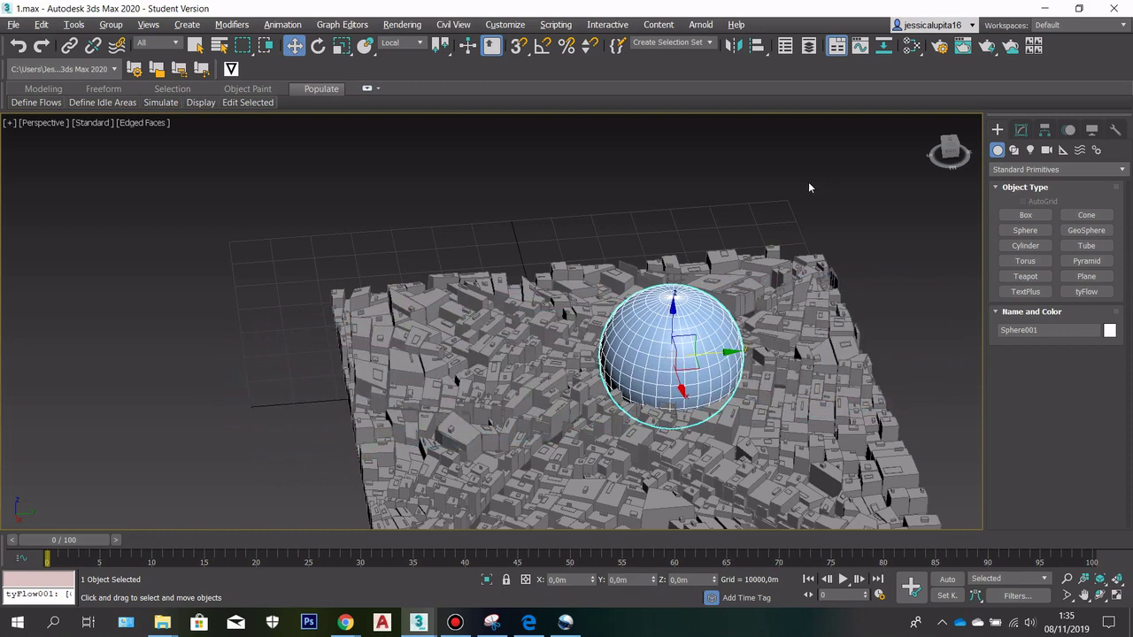
scroll(687, 264, "down", 3)
scroll(695, 297, "up", 3)
left_click_drag(704, 330, 957, 315)
scroll(700, 317, "down", 4)
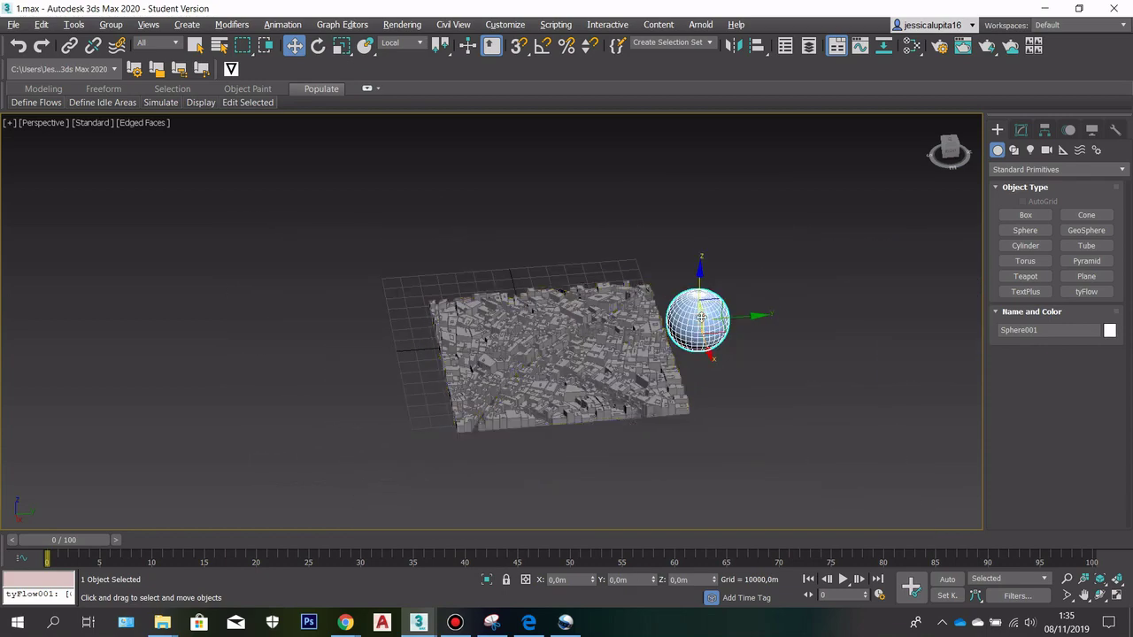
scroll(701, 317, "up", 4)
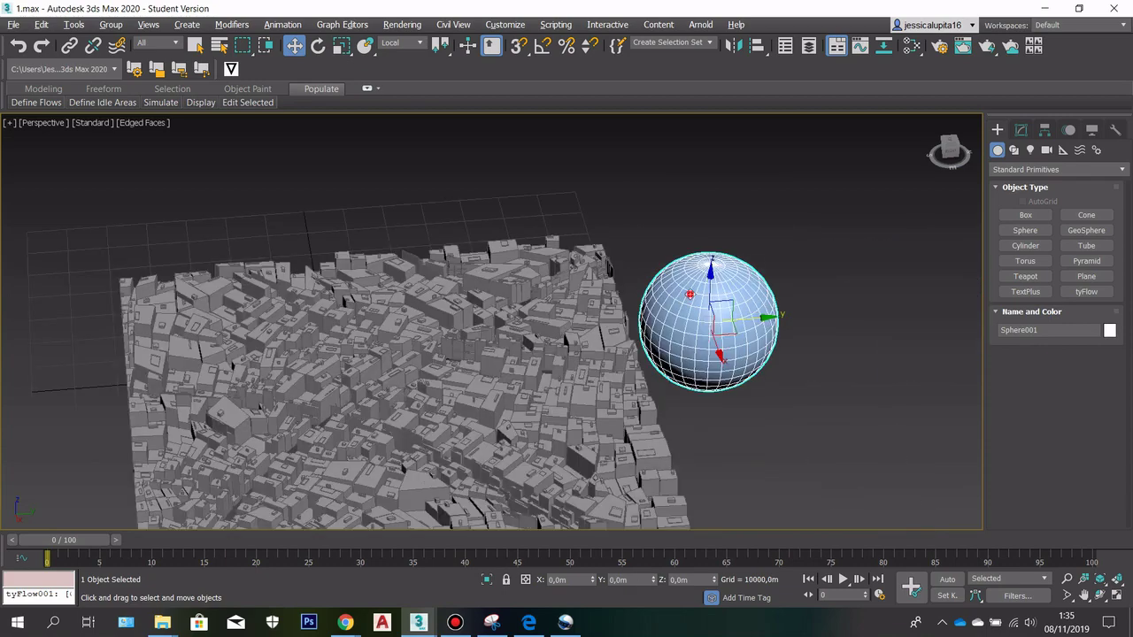
- Change the sphere's object color to yellow and deselect it
left_click(1109, 330)
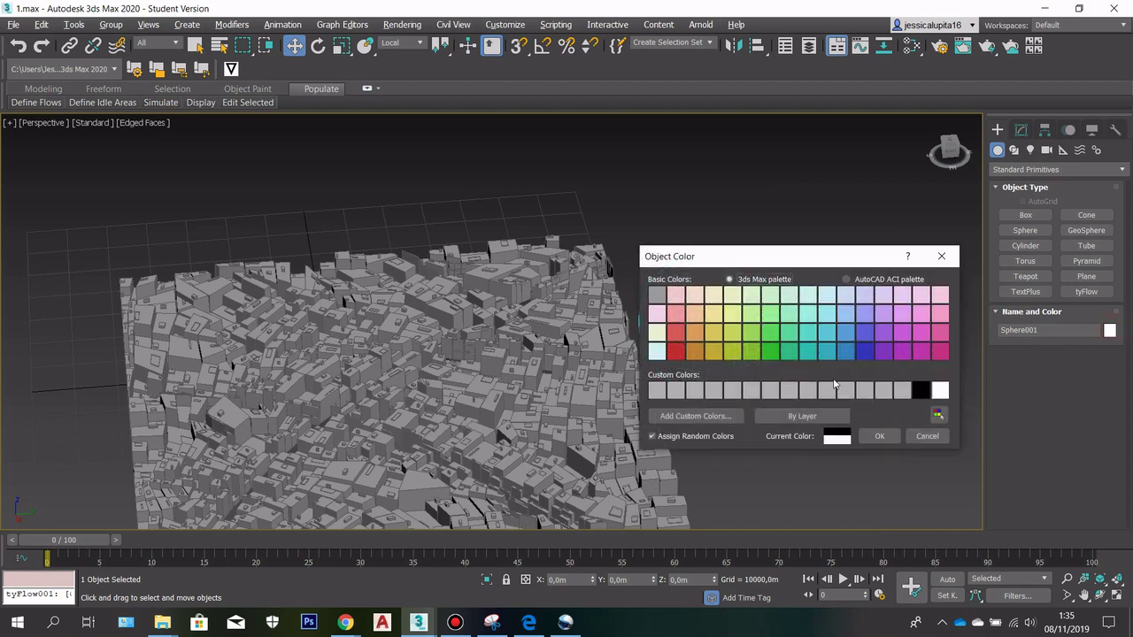
left_click(713, 332)
left_click(878, 435)
scroll(788, 389, "down", 4)
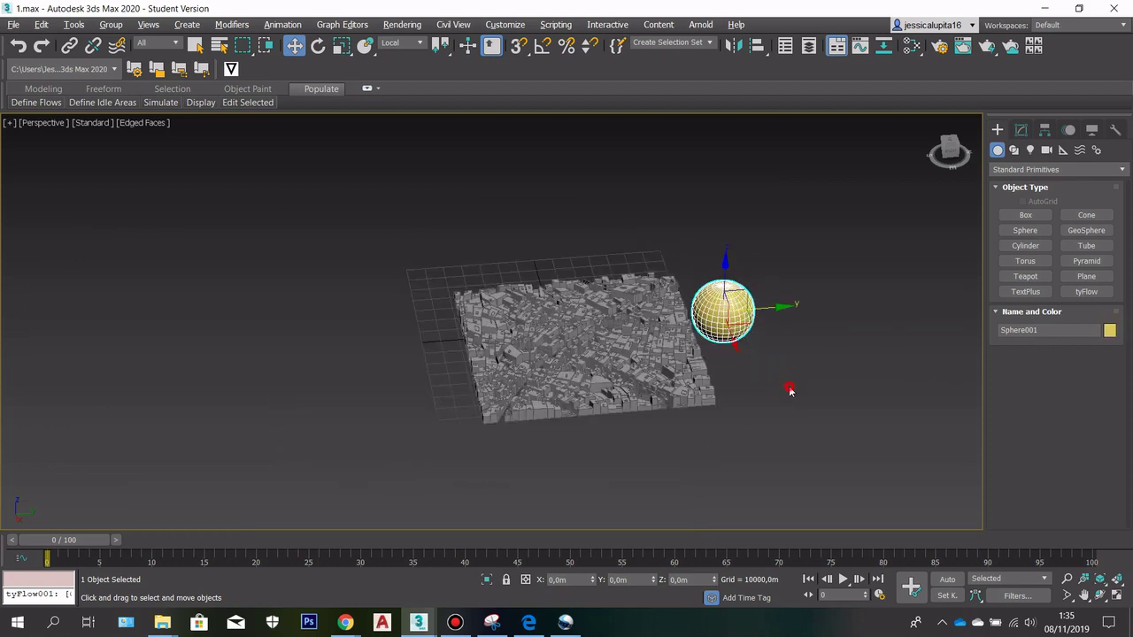
left_click(790, 390)
scroll(675, 307, "up", 5)
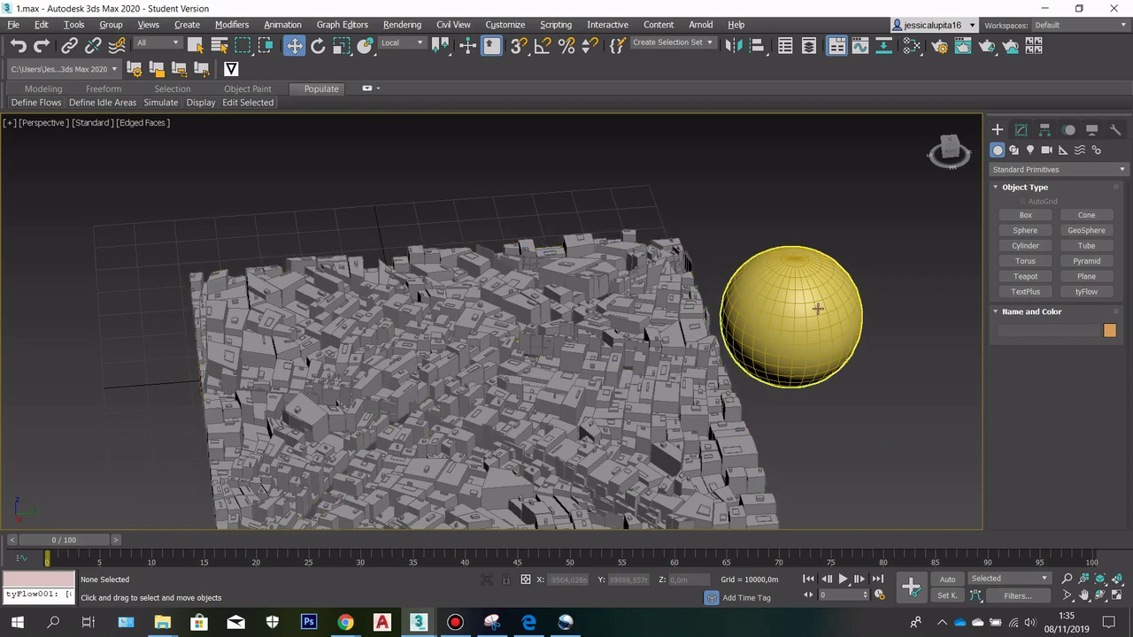
left_click(789, 322)
left_click(587, 360)
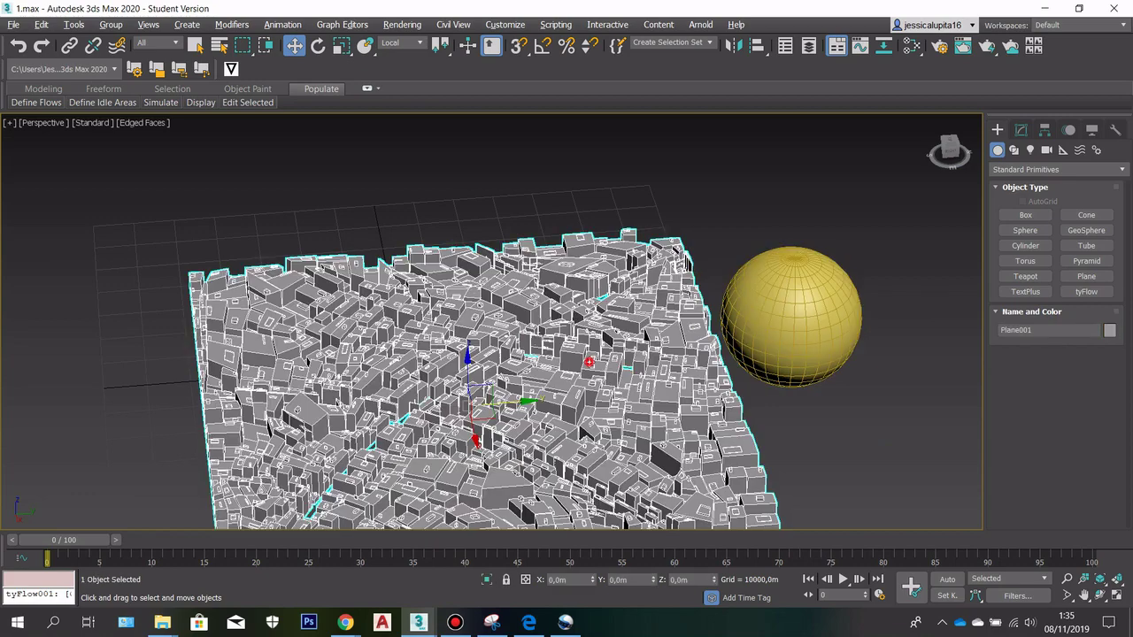
left_click(930, 358)
- Create a tyFlow object in the empty space near the sphere and display its modifier settings
left_click(1086, 291)
middle_click_drag(780, 356, 660, 334)
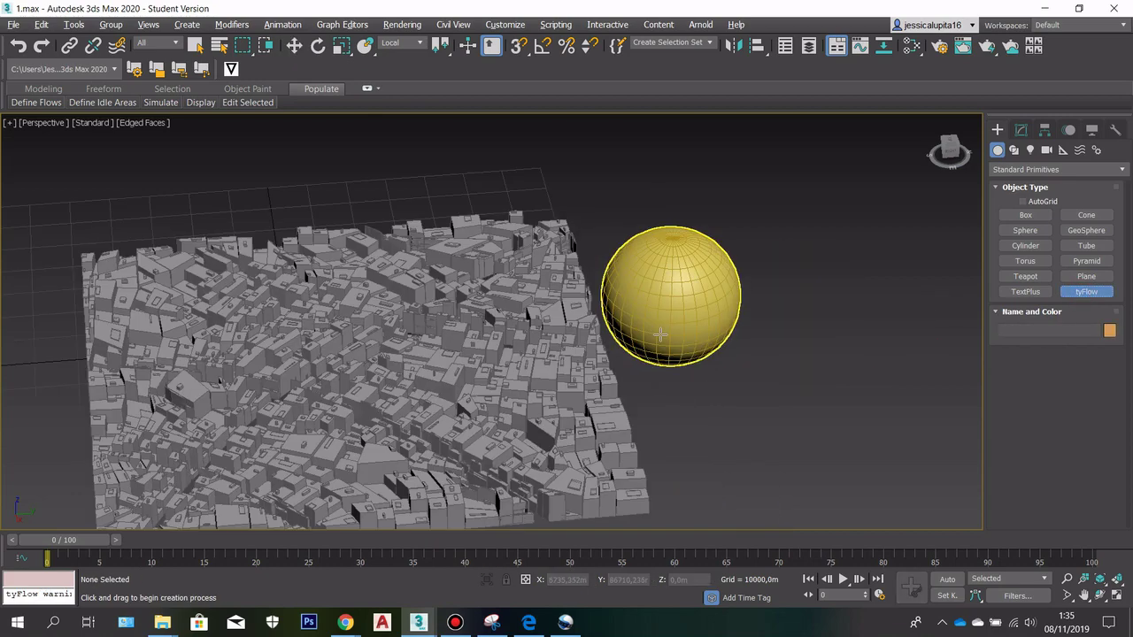
left_click_drag(693, 411, 740, 443)
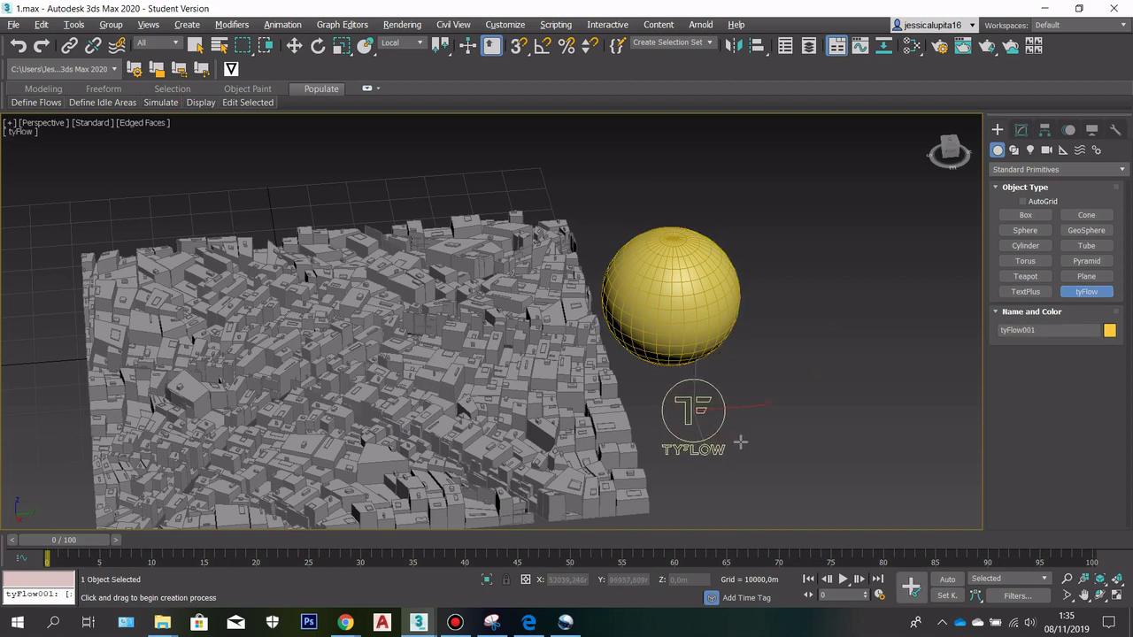
left_click(1021, 130)
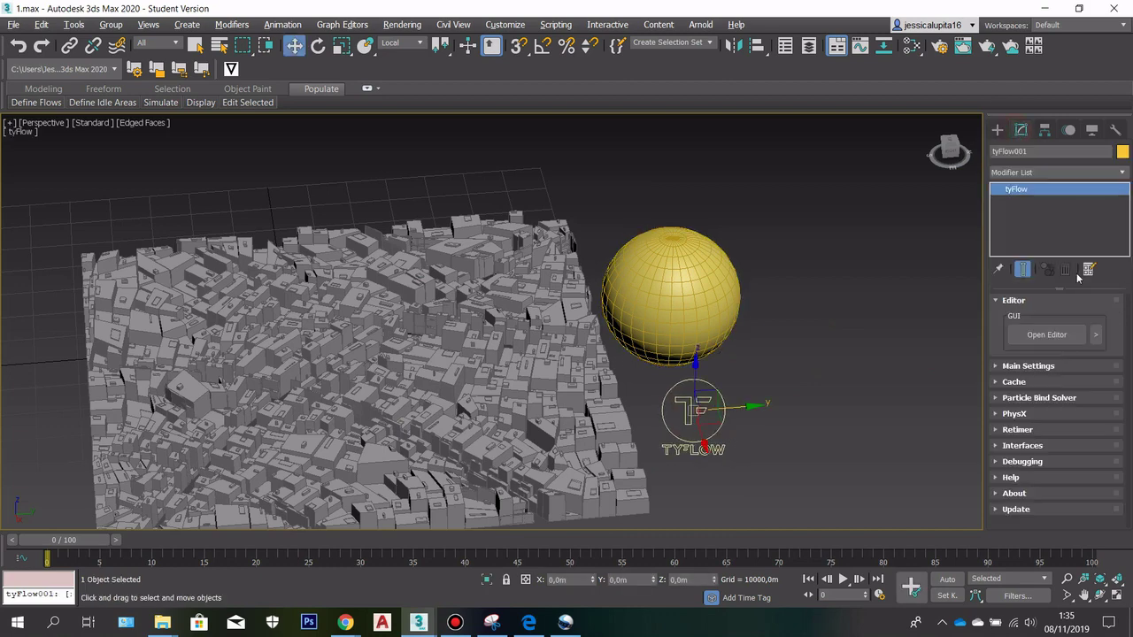
- Open the tyFlow editor and arrange its resized window side by side with the main 3ds Max window
left_click(1048, 334)
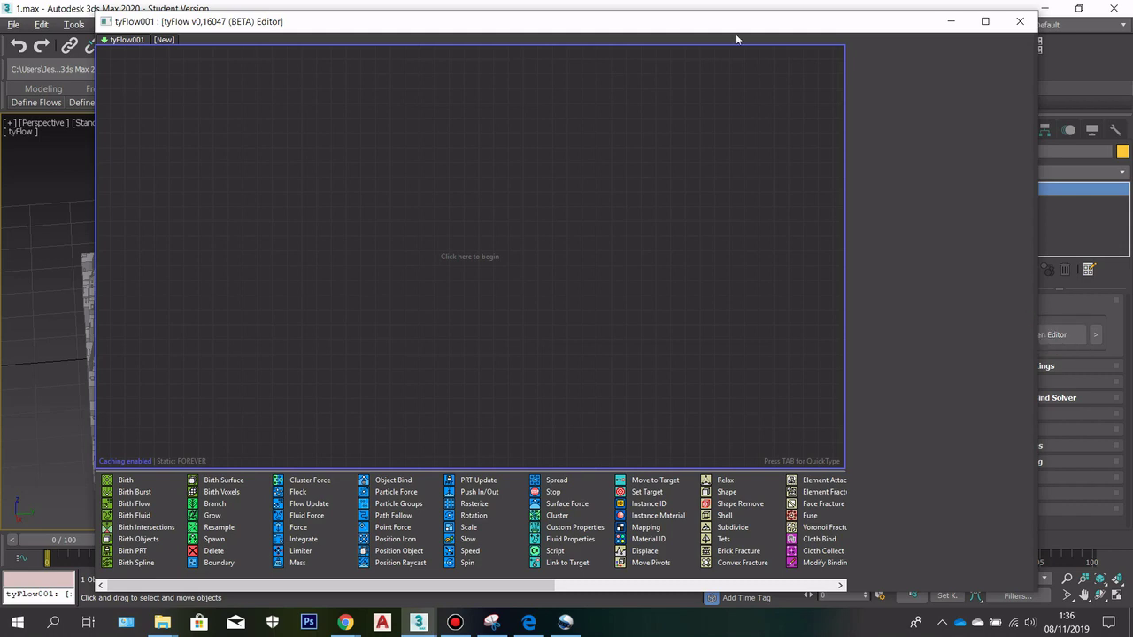
left_click_drag(772, 27, 679, 18)
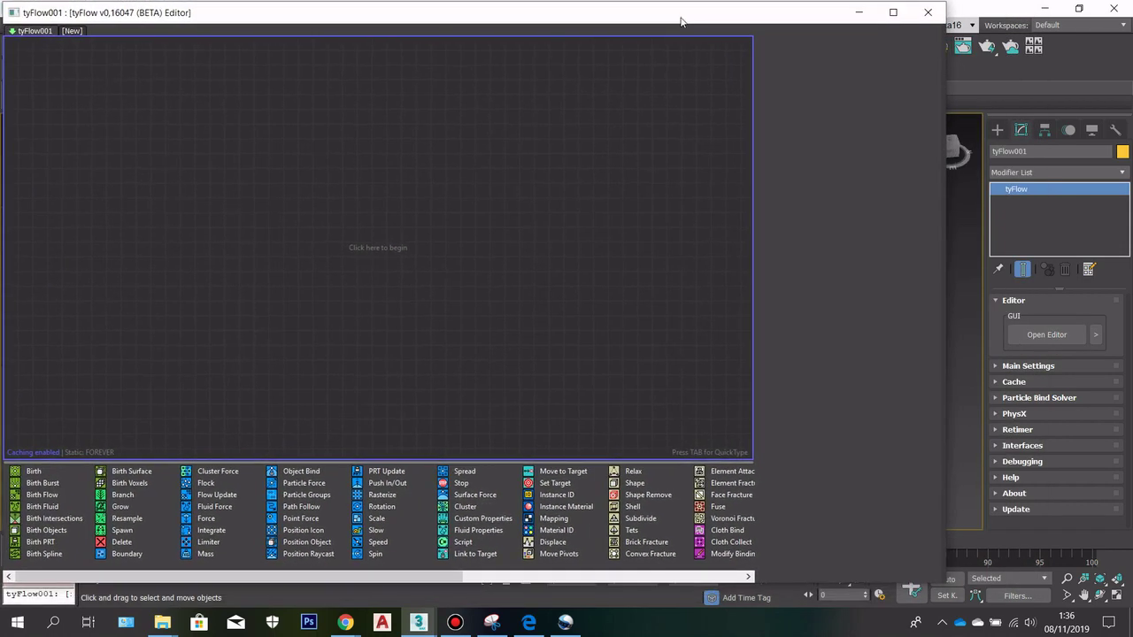
left_click_drag(948, 202, 535, 203)
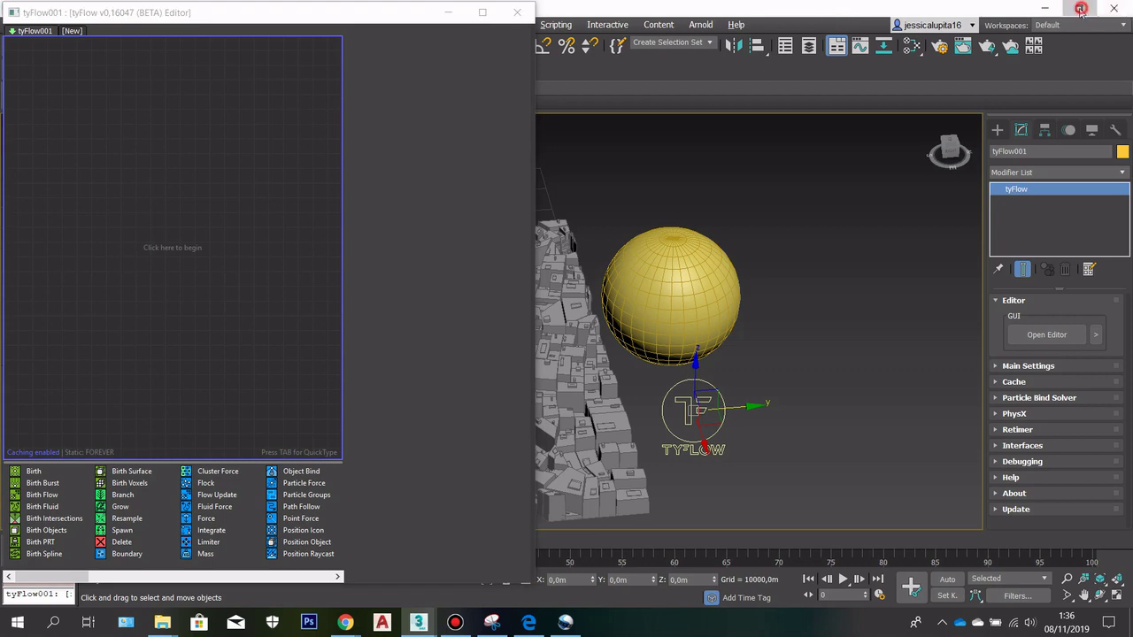
double_click(837, 10)
left_click_drag(828, 14, 790, 16)
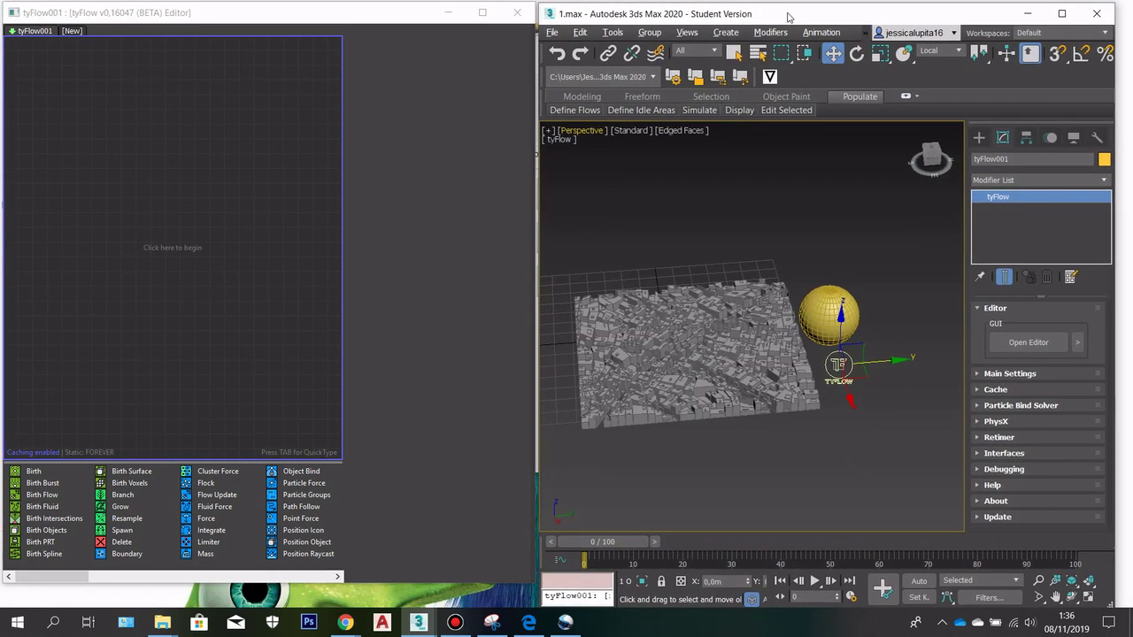
left_click_drag(1116, 453, 1132, 453)
left_click_drag(535, 138, 545, 139)
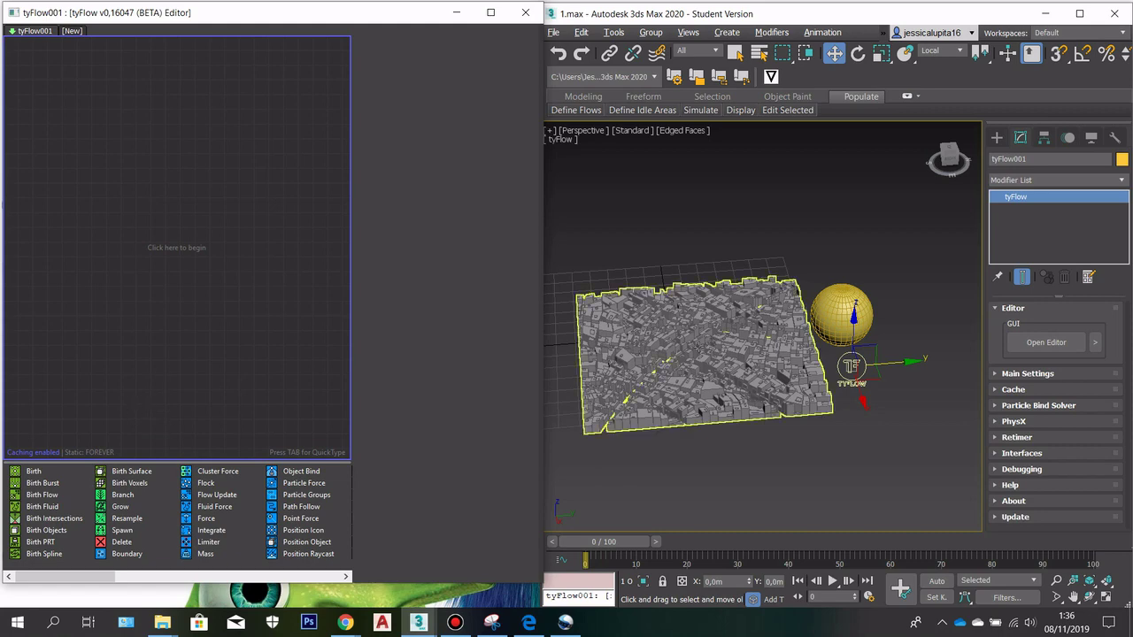
- Create a new event in the tyFlow editor with a Birth Surface operator
scroll(606, 347, "up", 4)
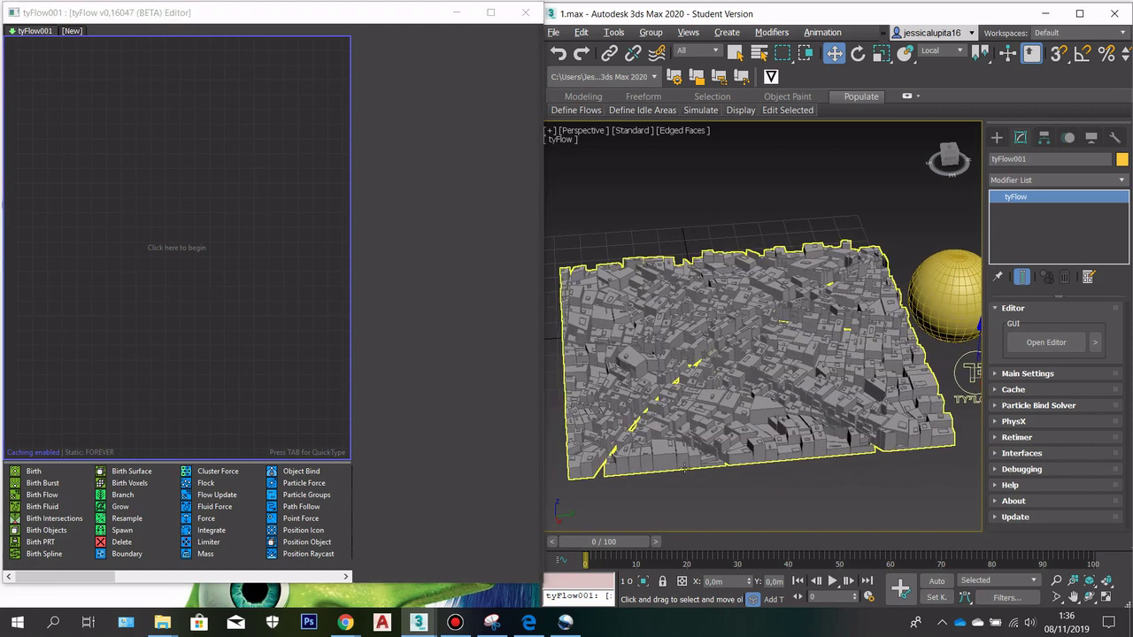
left_click(138, 475)
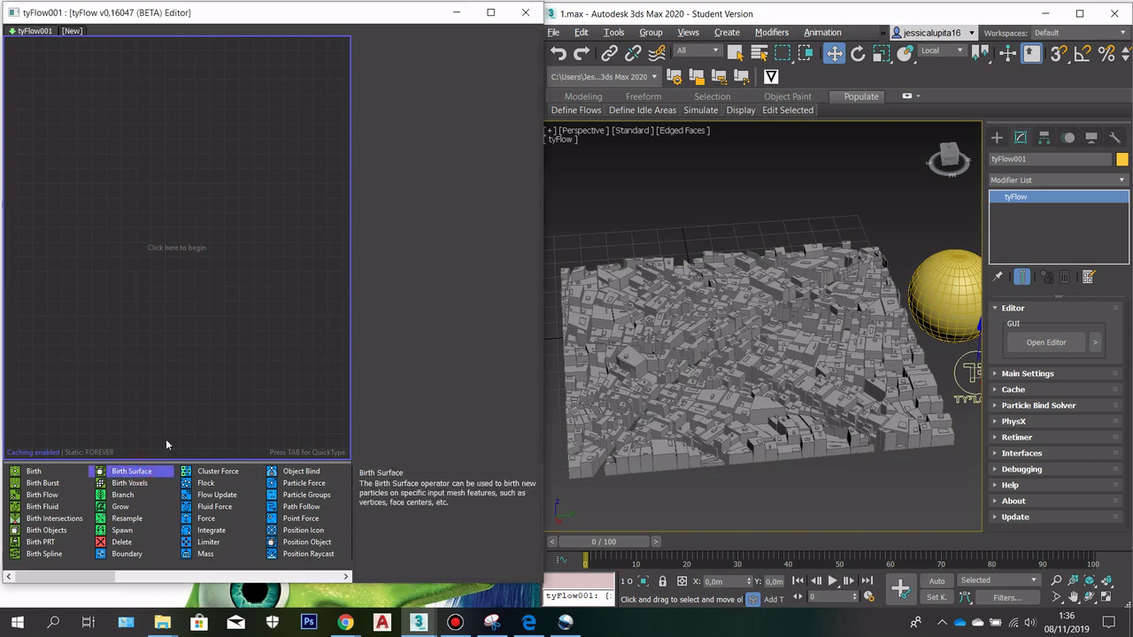
left_click_drag(139, 473, 54, 254)
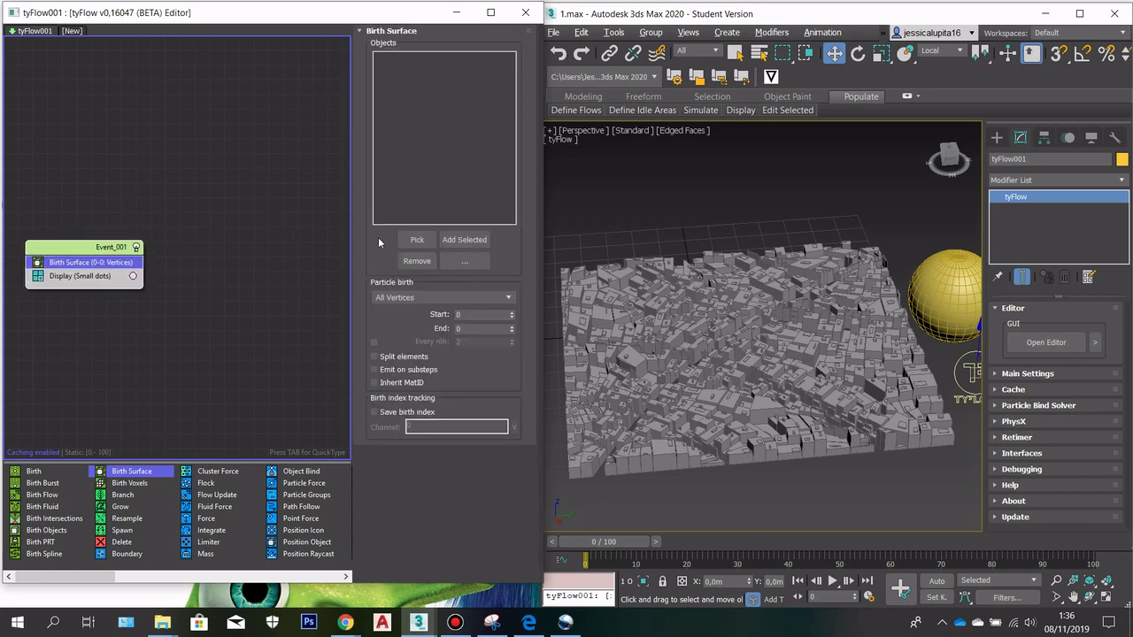
- Pick the grey city mesh as the Birth Surface operator's emitting object
left_click(417, 239)
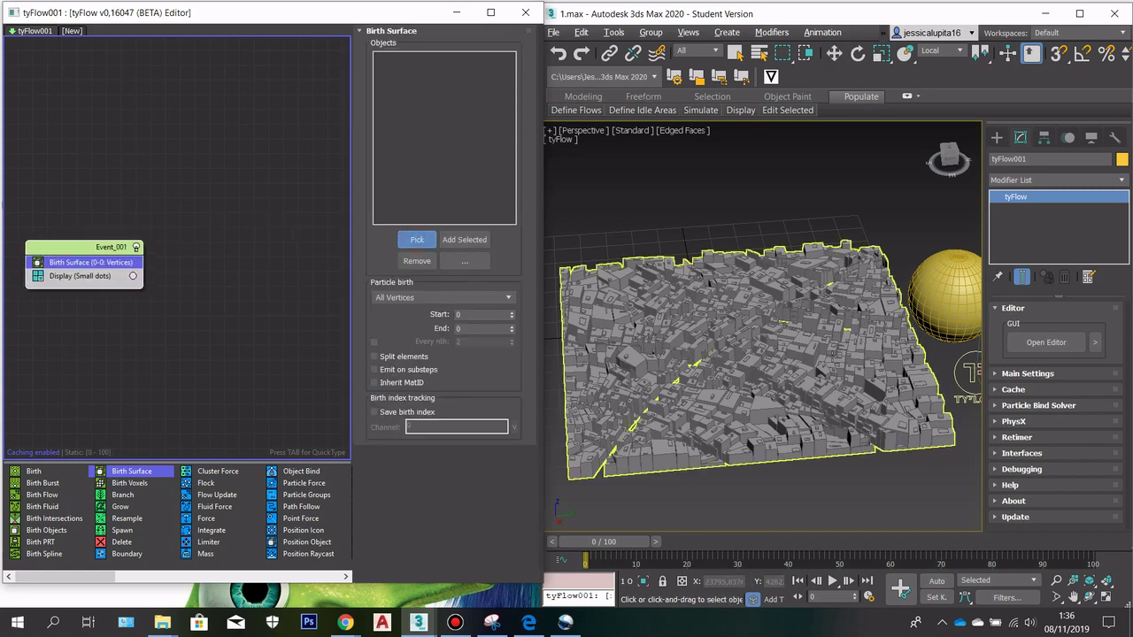
left_click(832, 354)
scroll(714, 331, "up", 2)
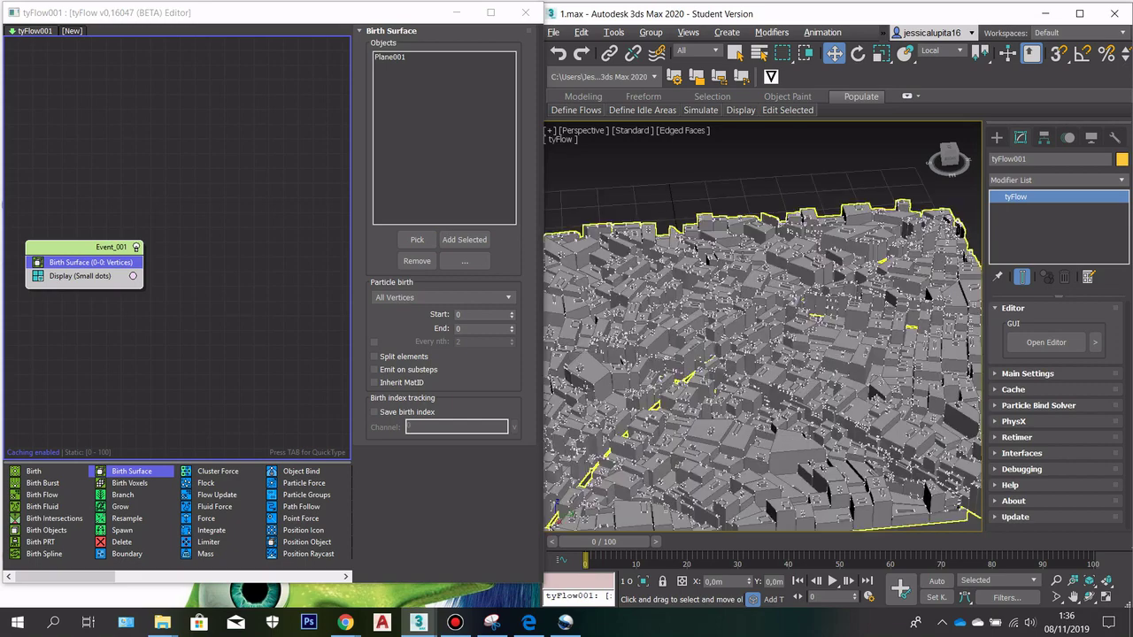
scroll(761, 336, "up", 3)
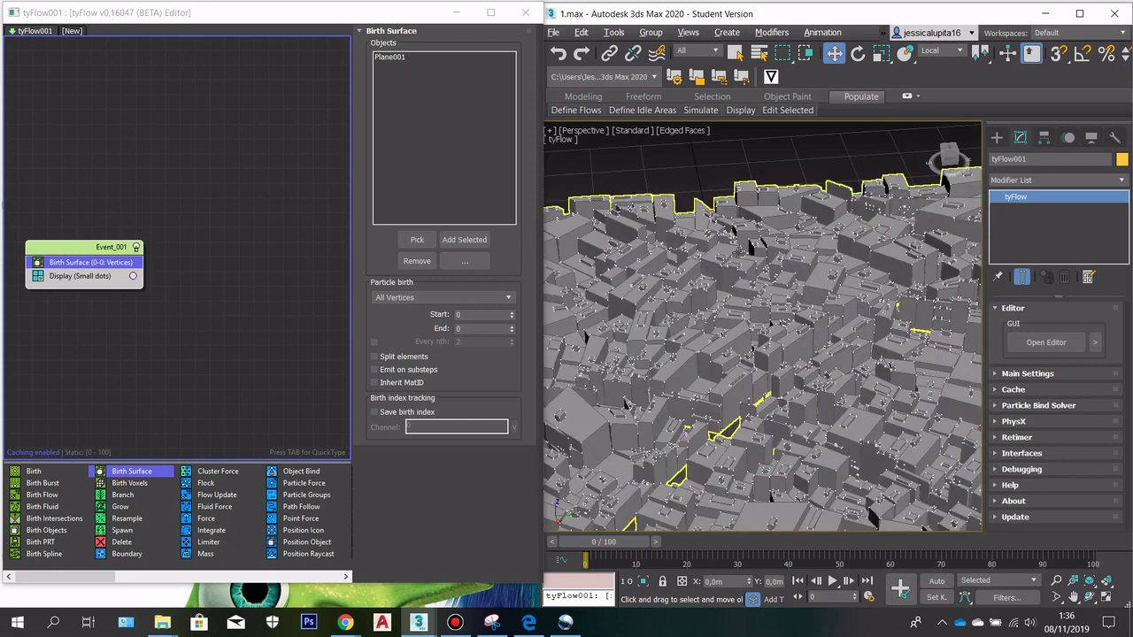
scroll(681, 328, "down", 4)
scroll(677, 327, "up", 3)
scroll(681, 376, "down", 4)
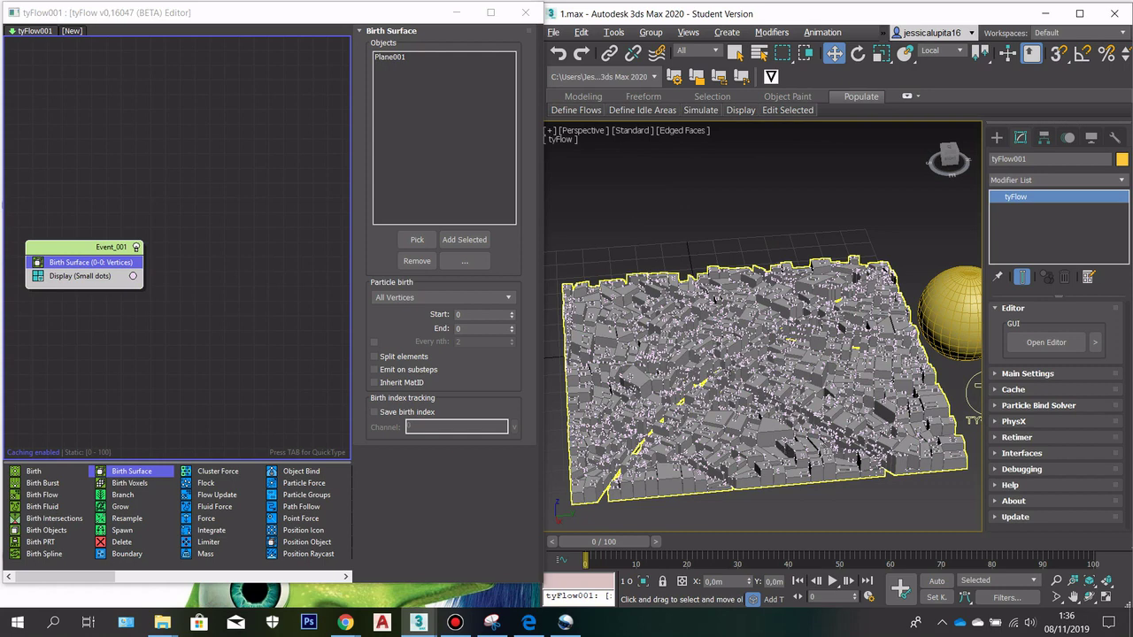
- Set the Birth Surface operator's particle birth type to All Faces
left_click(452, 296)
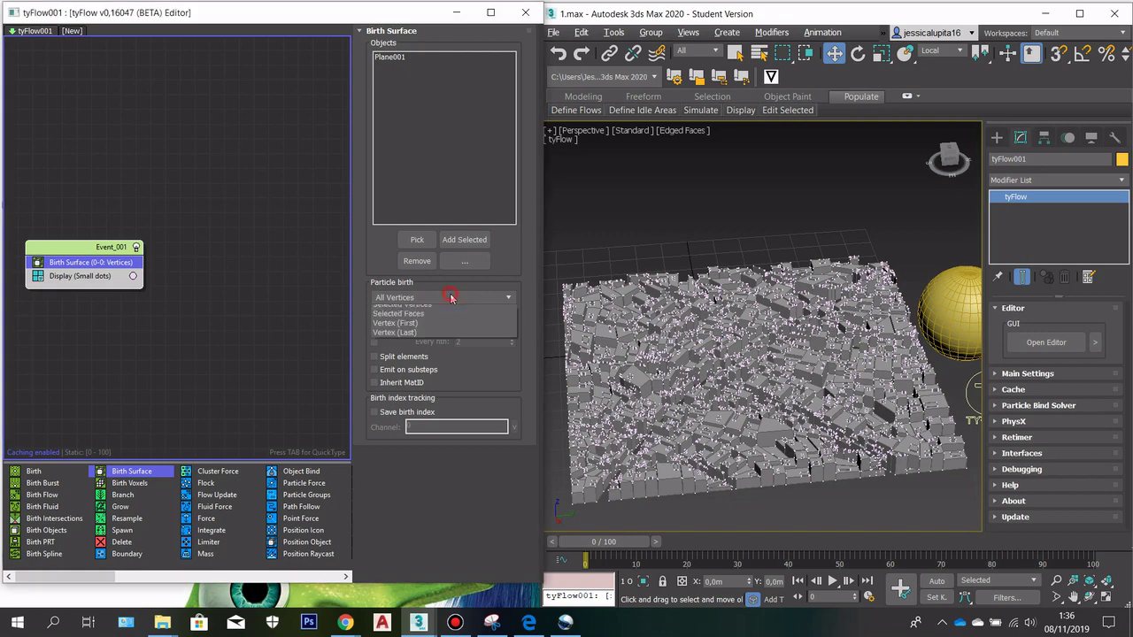
left_click(448, 319)
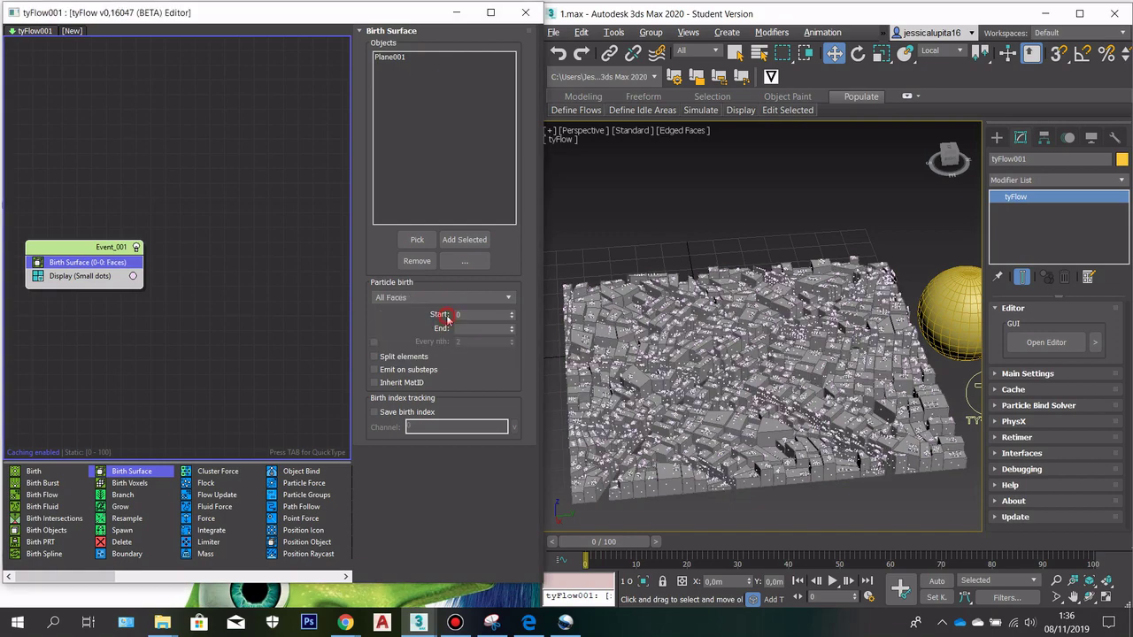
scroll(681, 335, "up", 6)
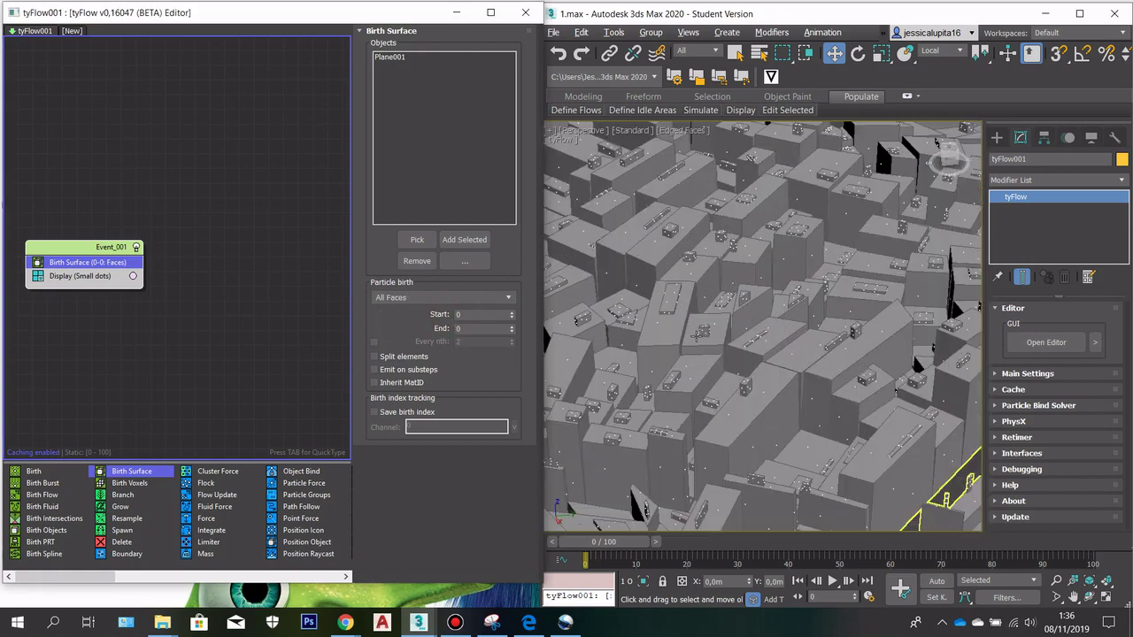
key("z")
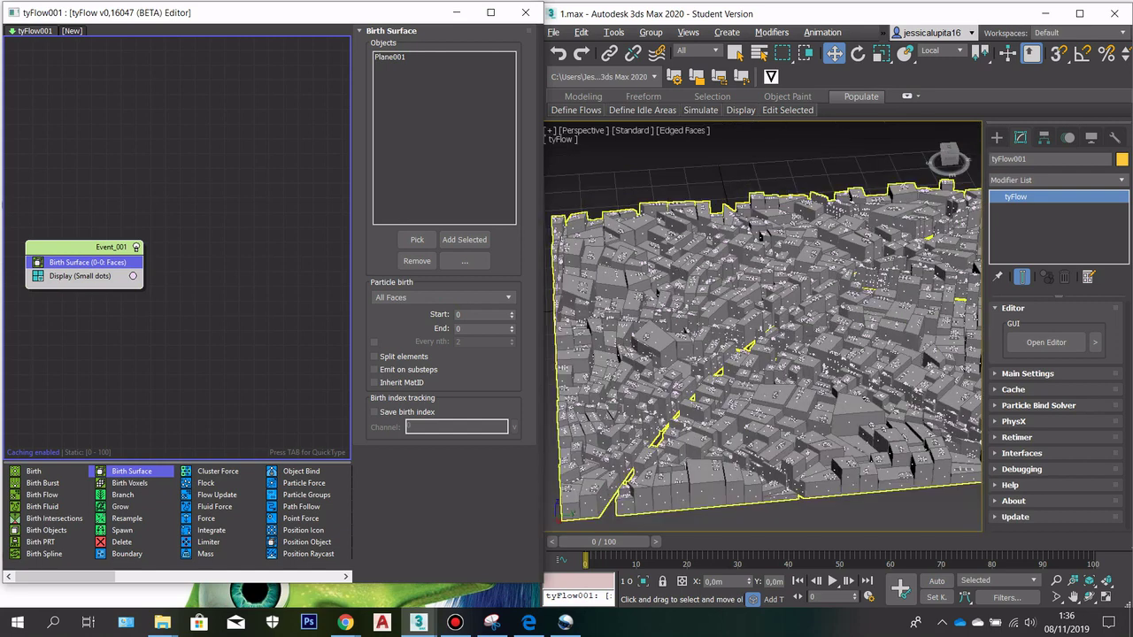
- Select the grey city mesh and hide it, leaving the particles, sphere and tyFlow icon in the viewport
right_click(607, 288)
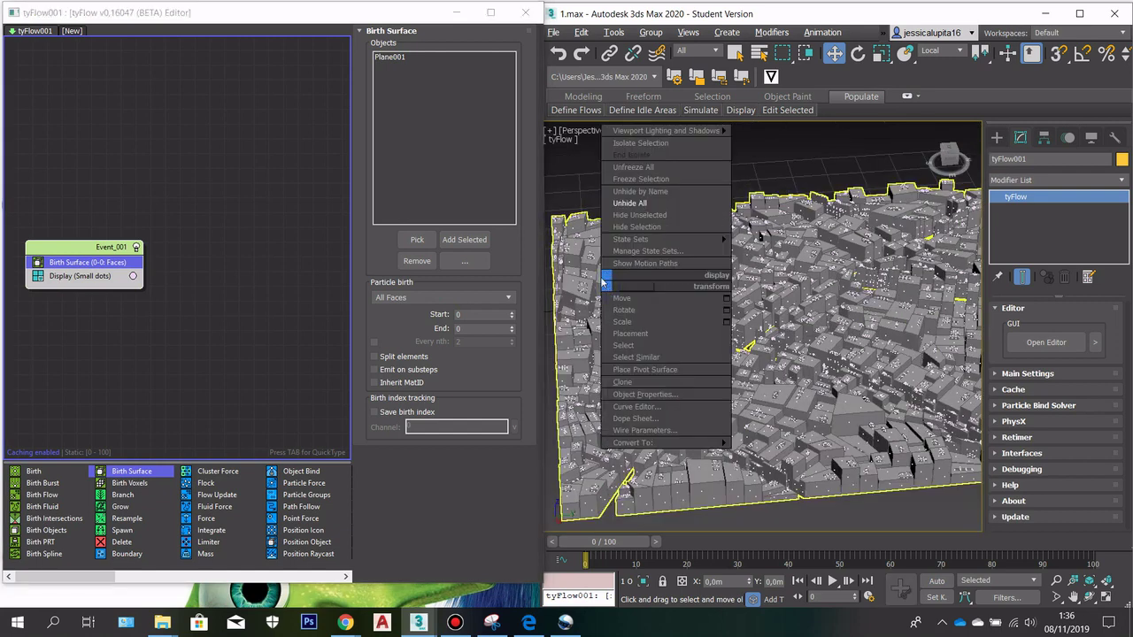
left_click(648, 228)
left_click(681, 315)
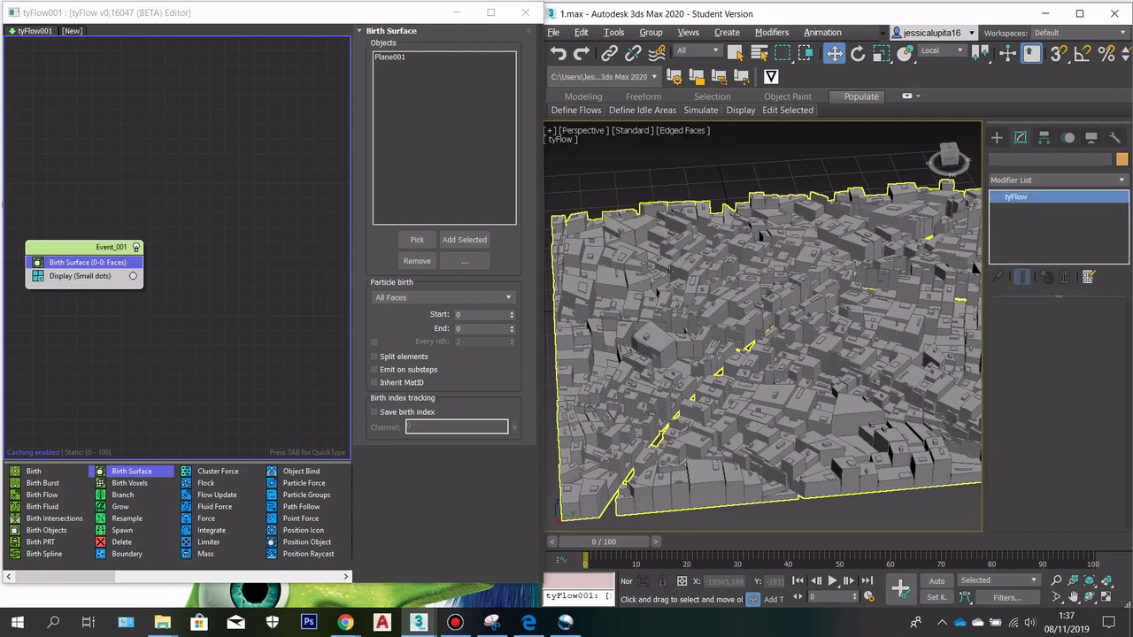
scroll(623, 278, "up", 5)
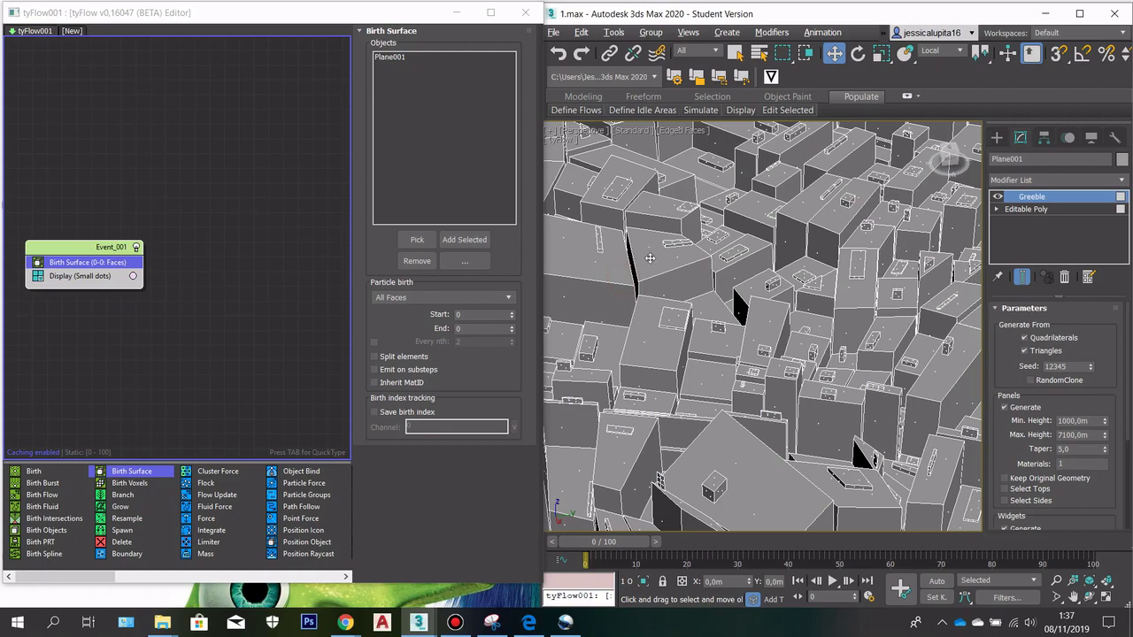
scroll(649, 256, "down", 5)
right_click(648, 252)
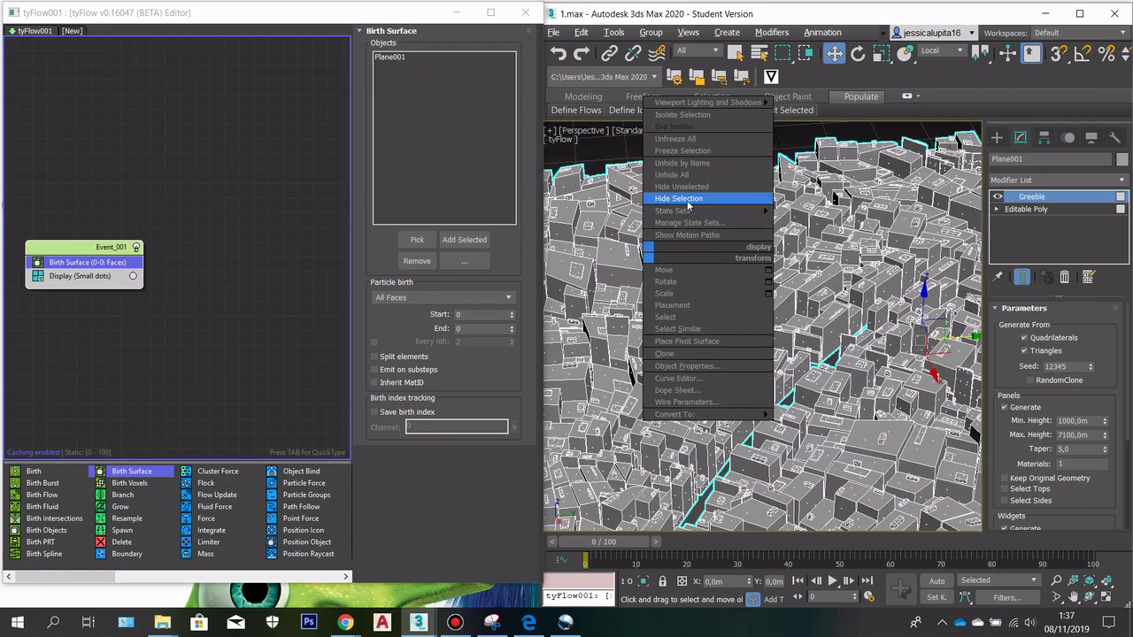
left_click(687, 202)
scroll(711, 303, "down", 5)
scroll(831, 259, "up", 3)
scroll(834, 257, "down", 3)
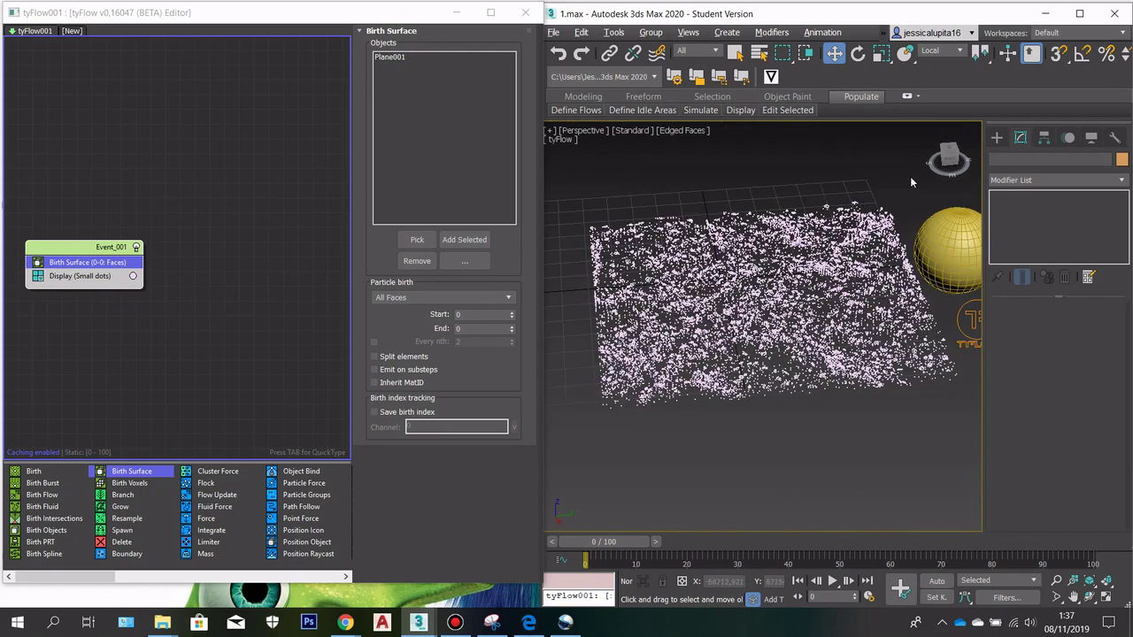
- Examine the particle distribution over the hidden city from different angles and distances, and select the yellow sphere
left_click(945, 154)
mouse_move(945, 154)
left_mouse_down()
mouse_move(973, 154)
mouse_move(940, 152)
mouse_move(941, 182)
mouse_move(956, 186)
mouse_move(940, 162)
left_mouse_up()
scroll(802, 285, "up", 4)
middle_click_drag(802, 195, 717, 286)
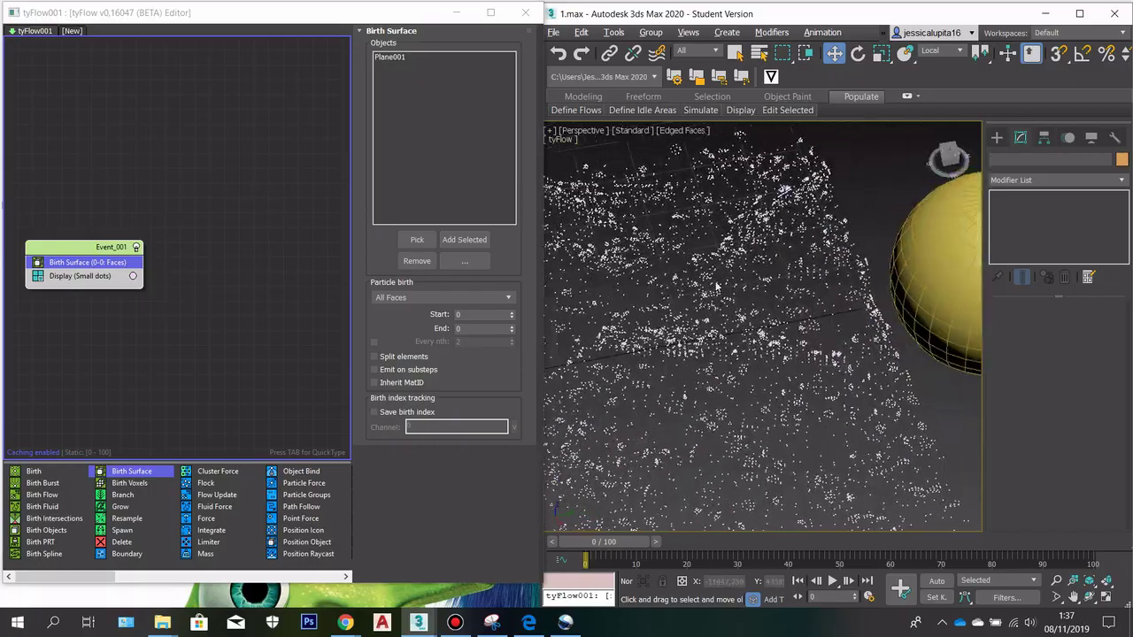
scroll(716, 286, "down", 5)
scroll(726, 256, "up", 3)
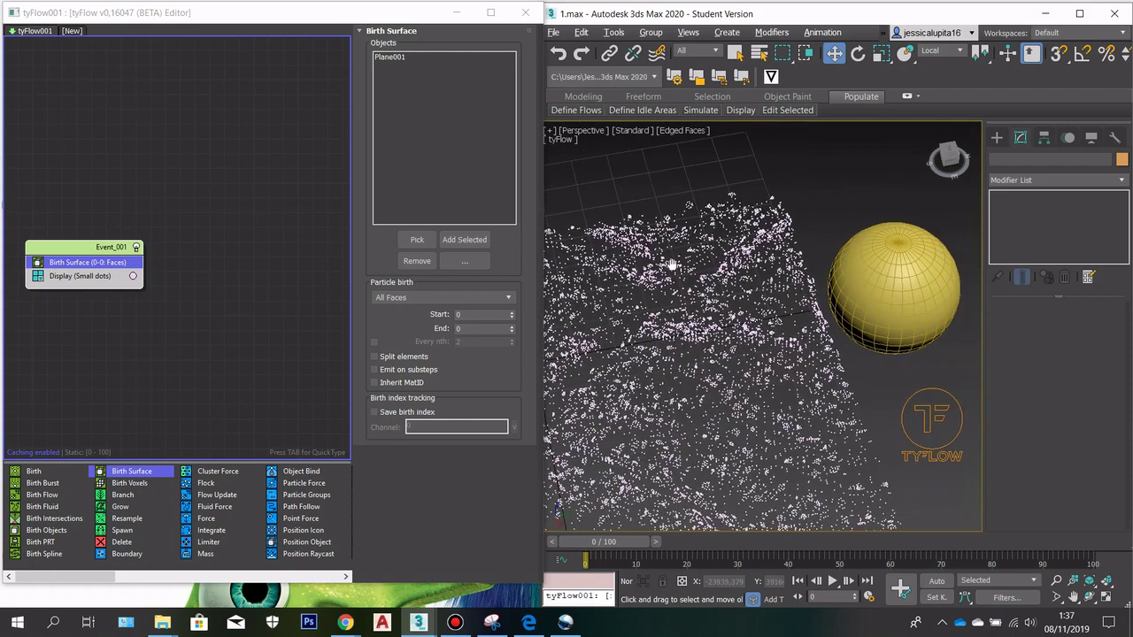
left_click(872, 271)
scroll(876, 271, "down", 3)
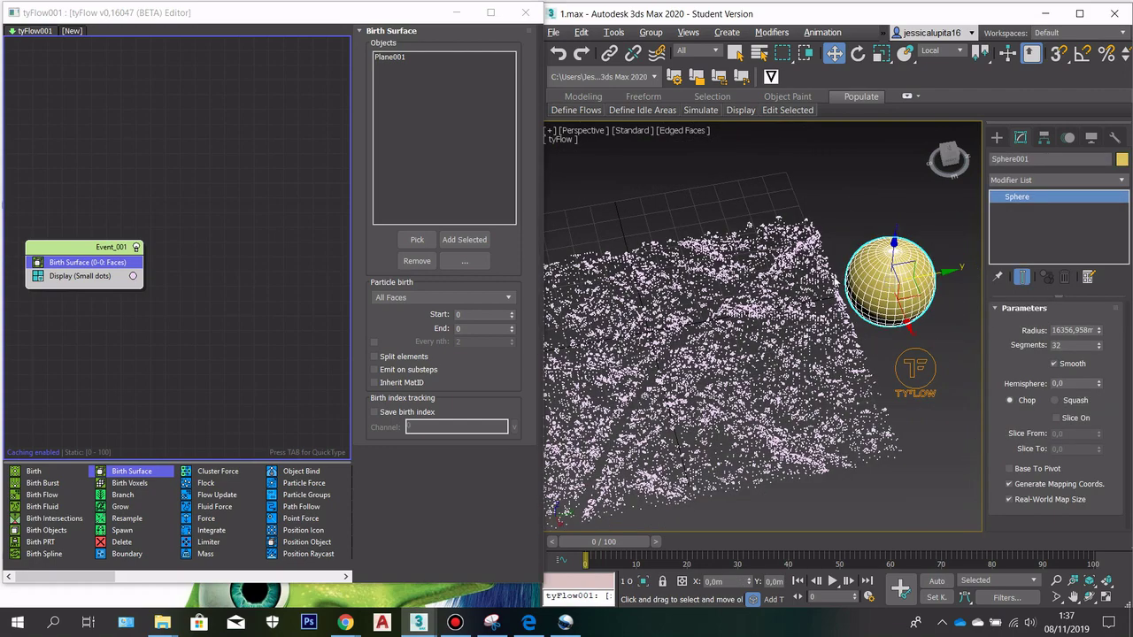
scroll(775, 305, "up", 2)
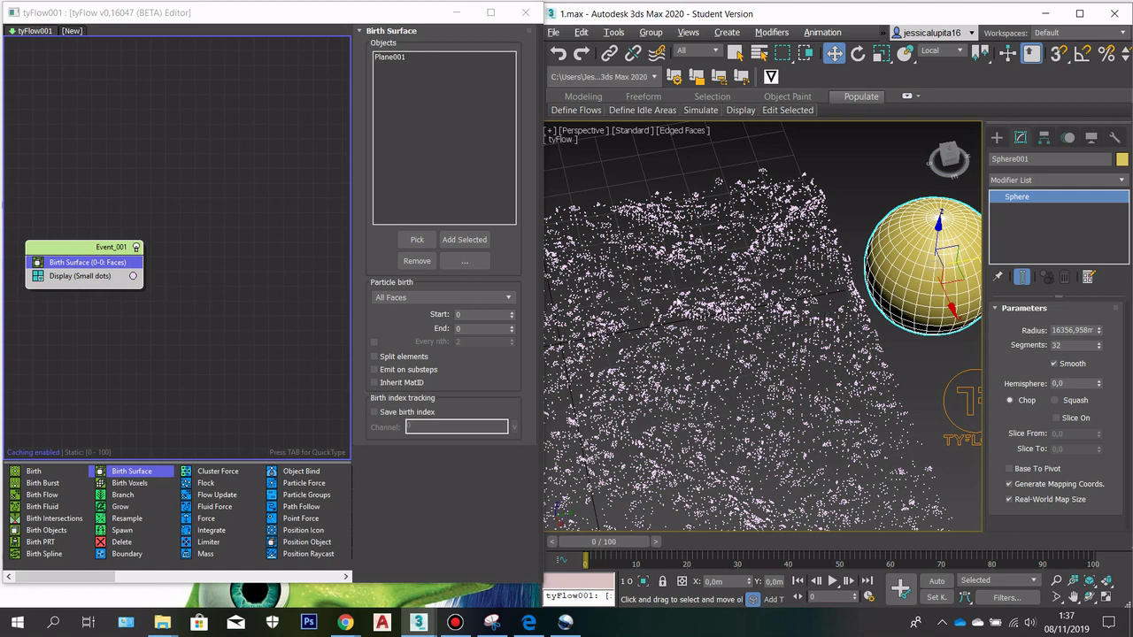
left_click(220, 518)
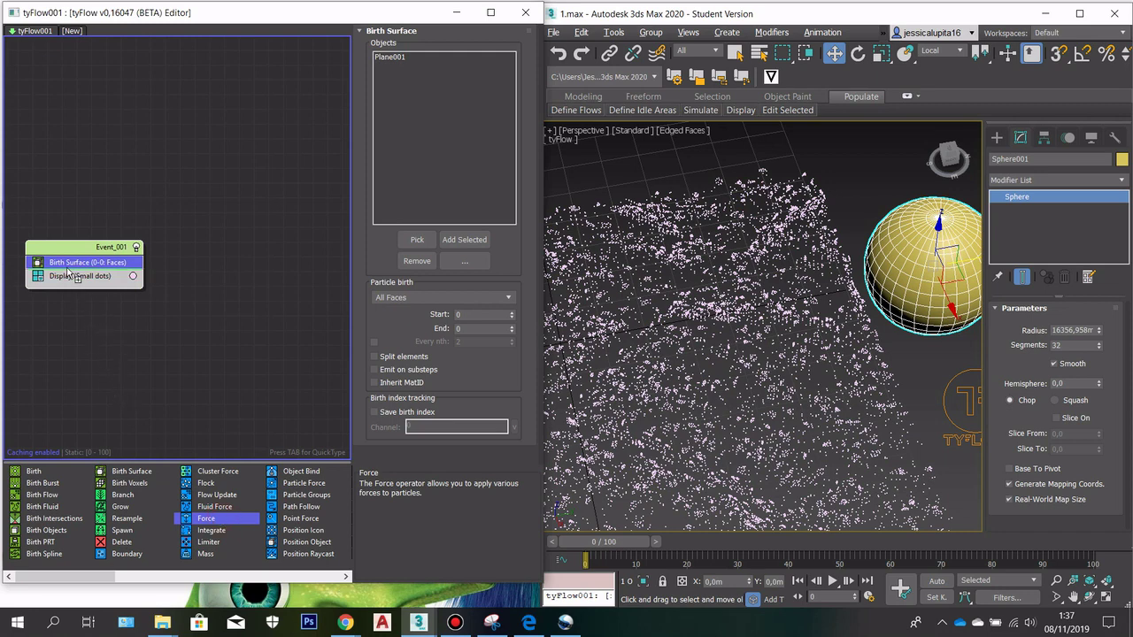
left_click_drag(73, 275, 74, 274)
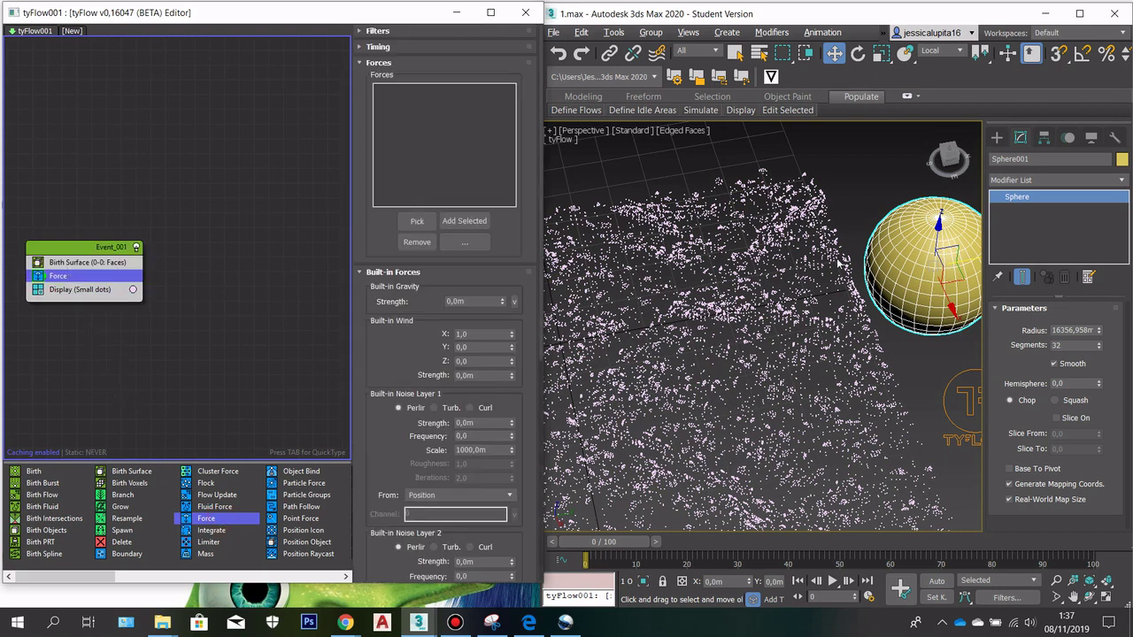
scroll(838, 263, "down", 2)
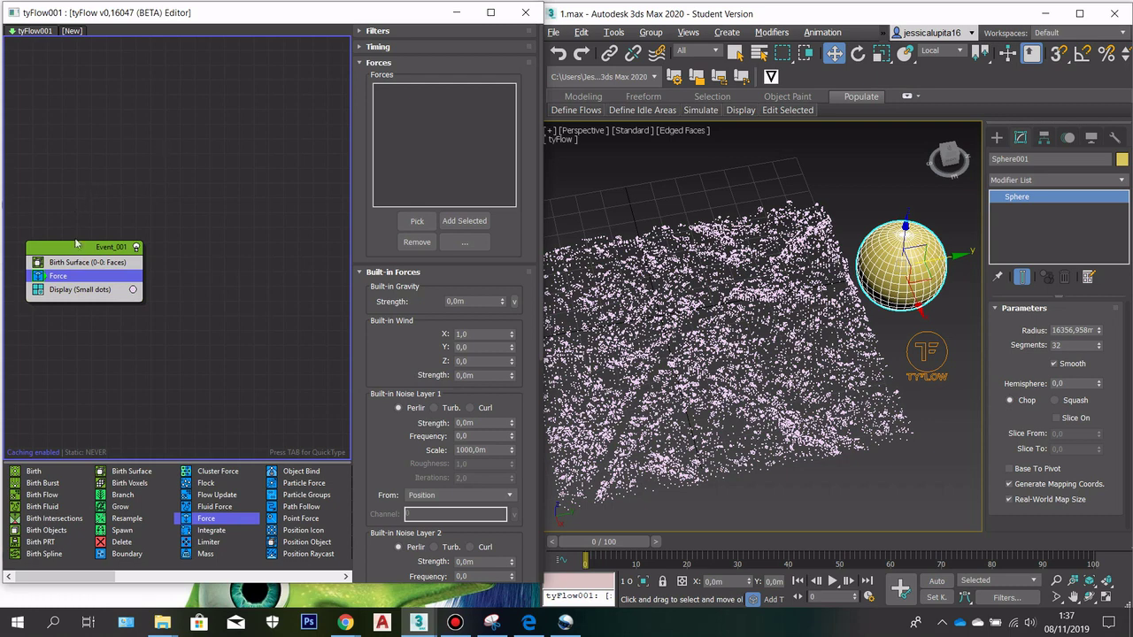
right_click(64, 281)
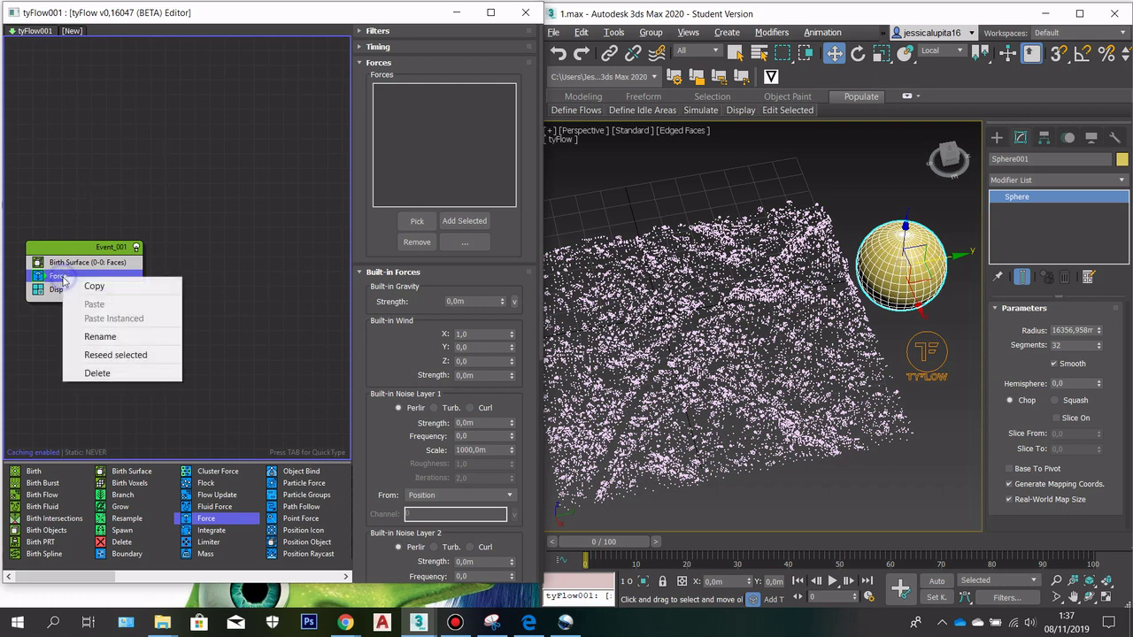
left_click(97, 374)
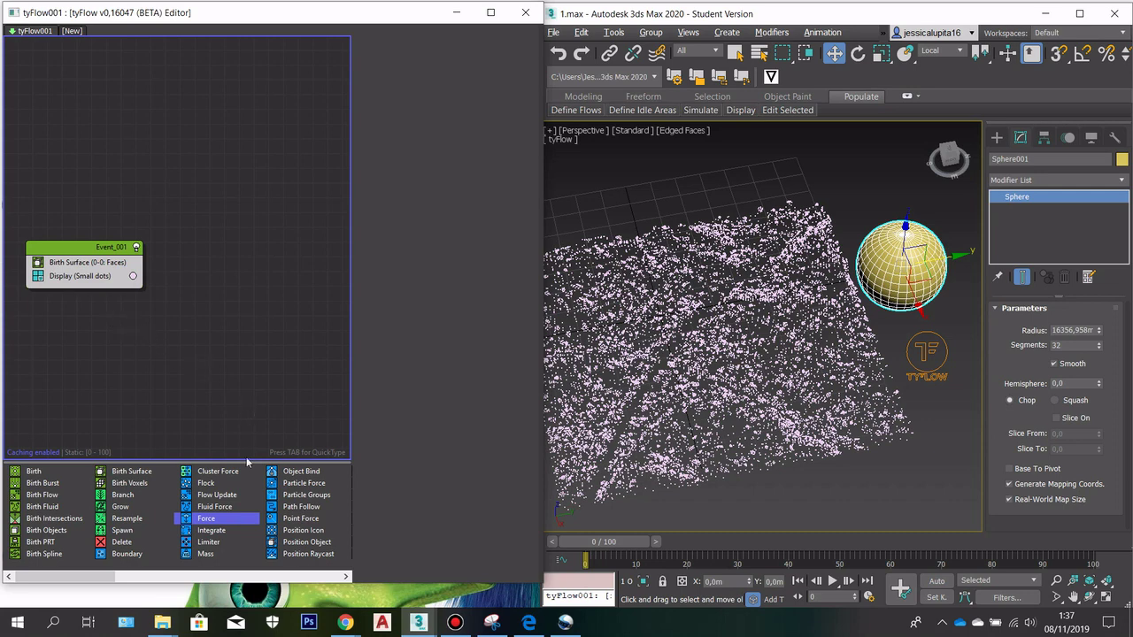
- Add a Surface Test operator between Birth Surface and Display in Event_001 and pick the yellow sphere as its test object
left_click_drag(114, 575, 324, 566)
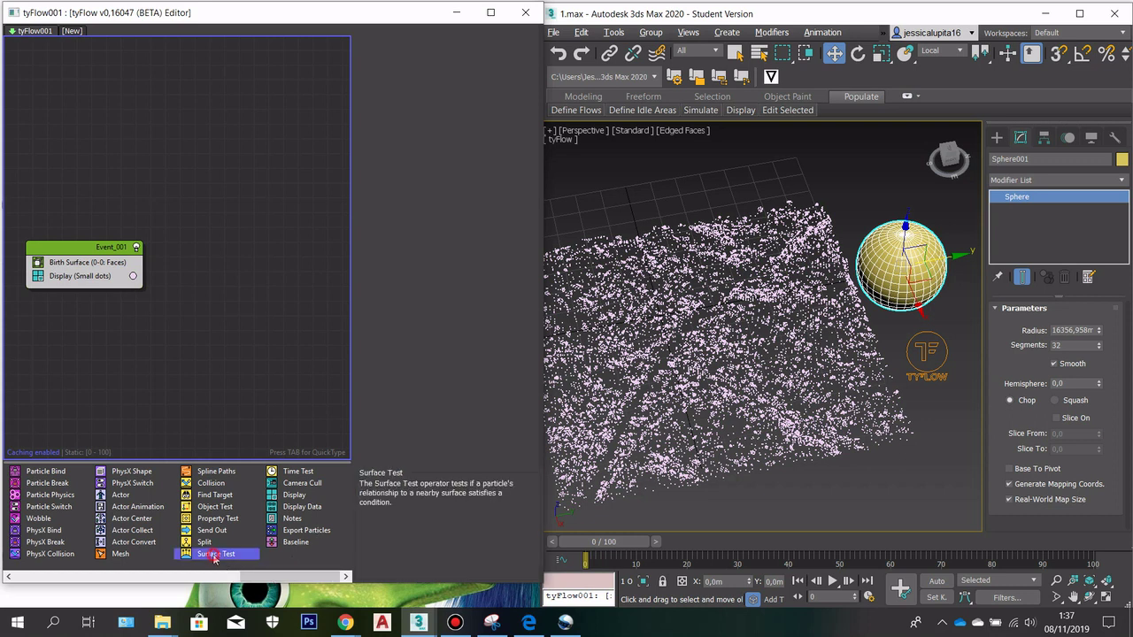
left_click_drag(239, 555, 86, 364)
left_click_drag(59, 282, 58, 275)
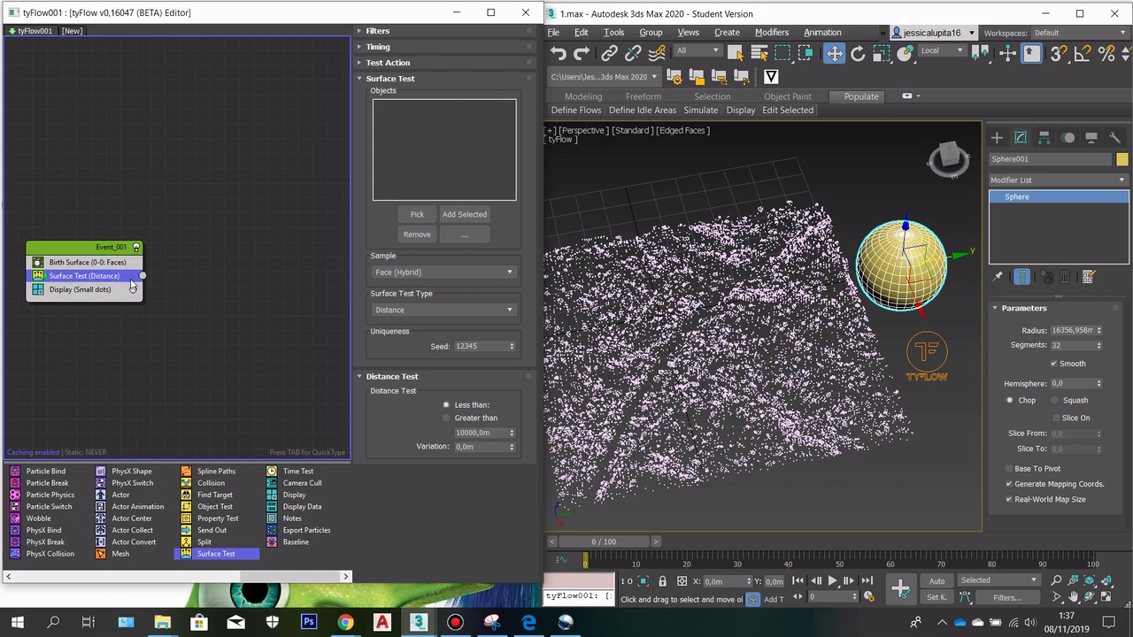
left_click(417, 214)
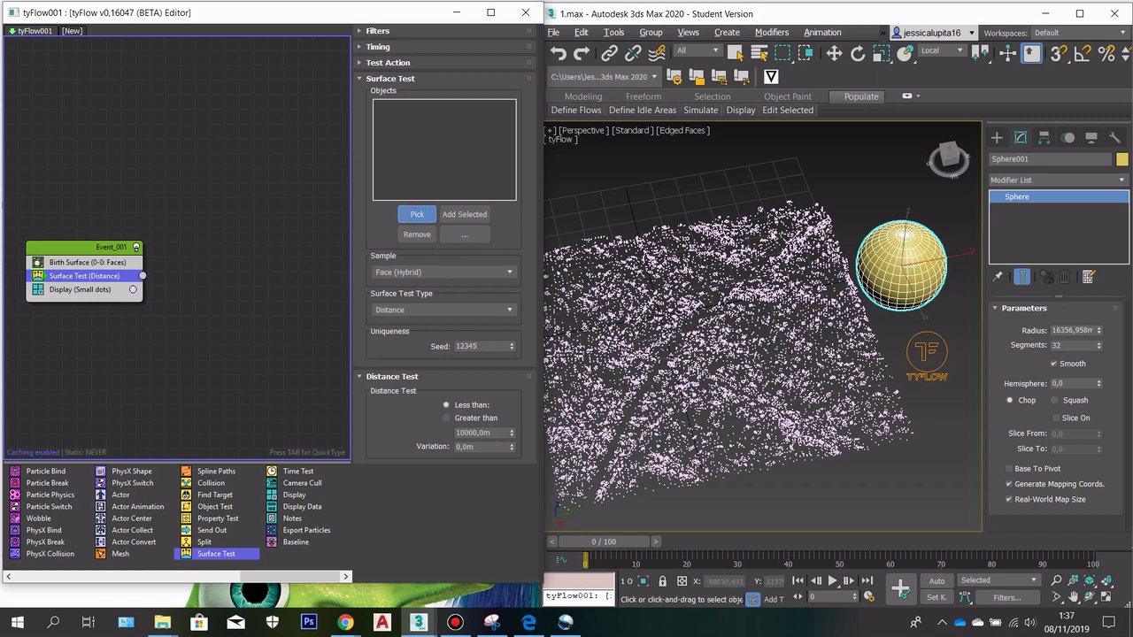
left_click(897, 262)
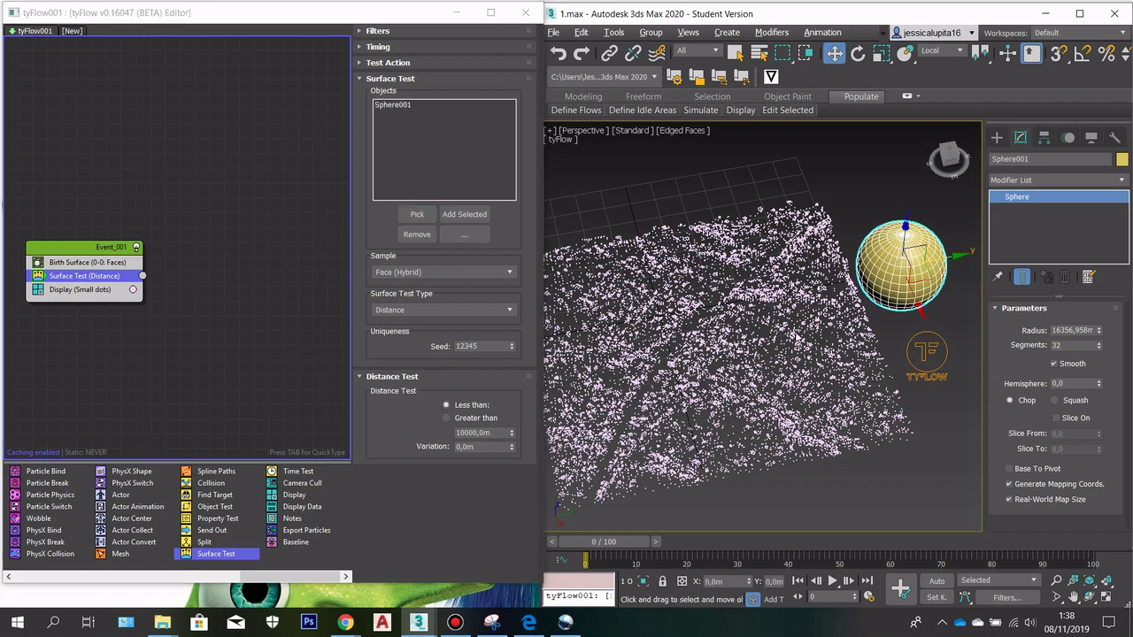
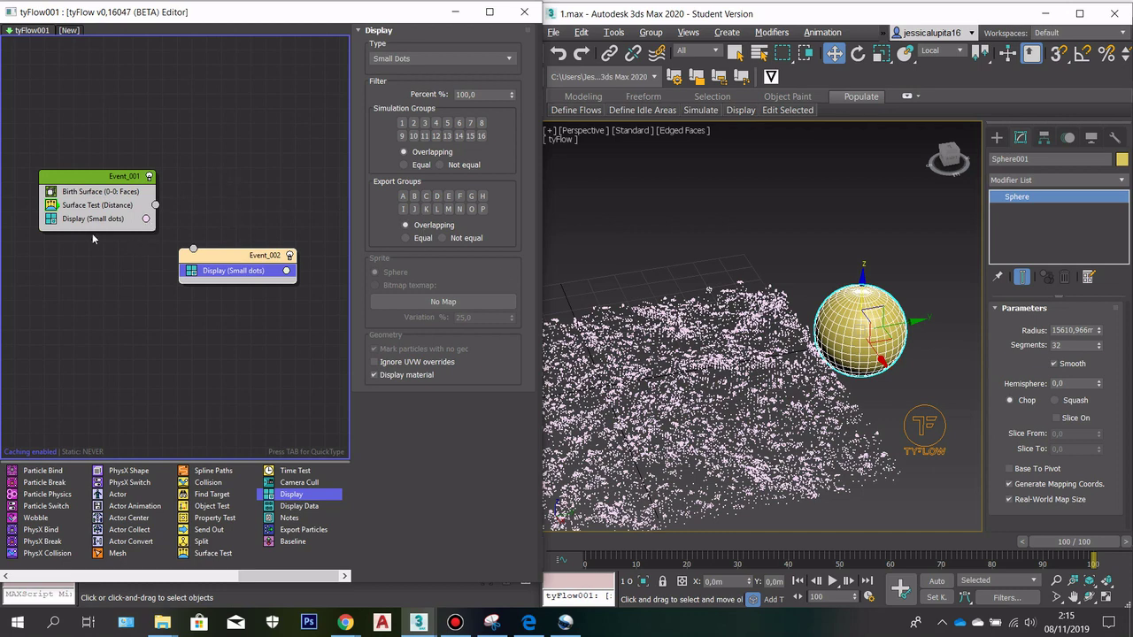
- Connect the output of the Surface Test operator in Event_001 to the input of Event_002
left_click(94, 205)
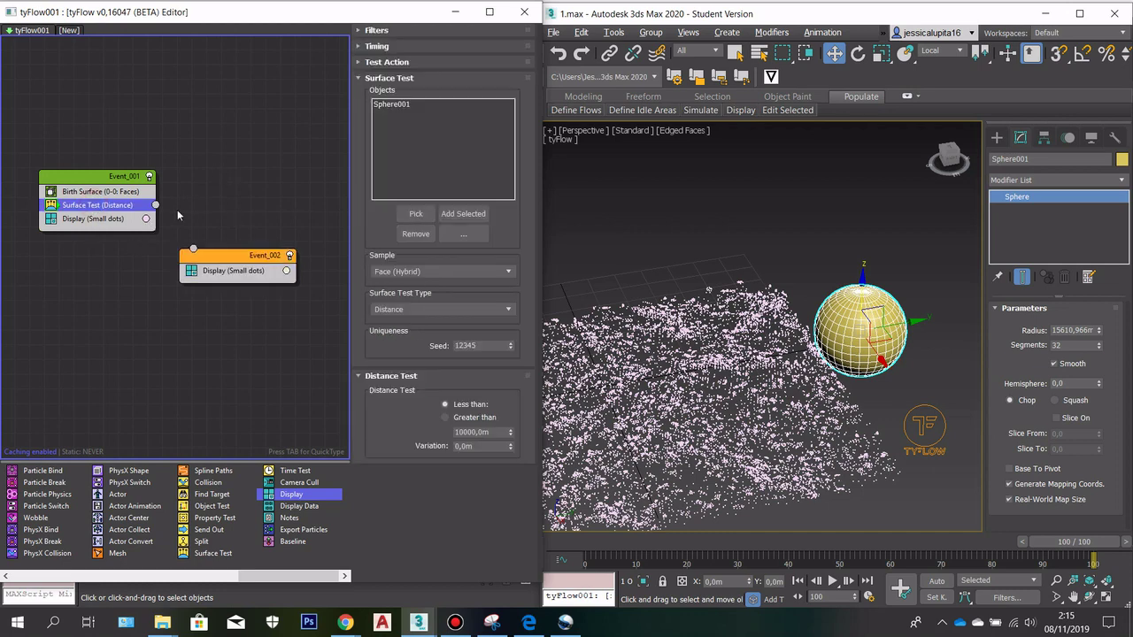
left_click_drag(166, 209, 194, 248)
scroll(877, 333, "up", 2)
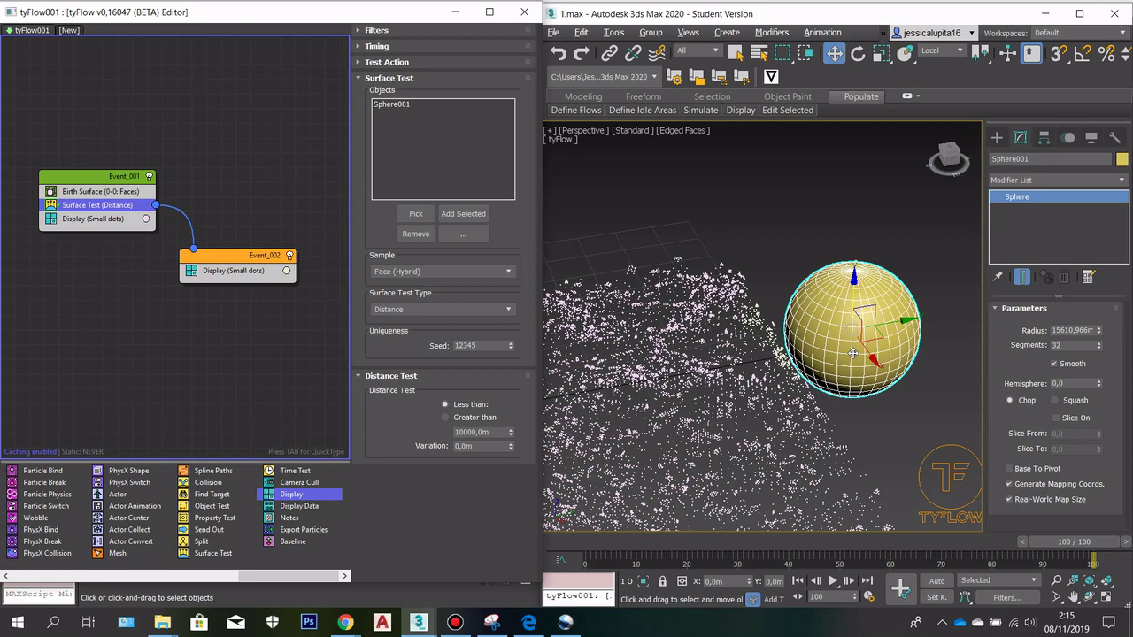
scroll(852, 353, "up", 2)
scroll(865, 319, "down", 2)
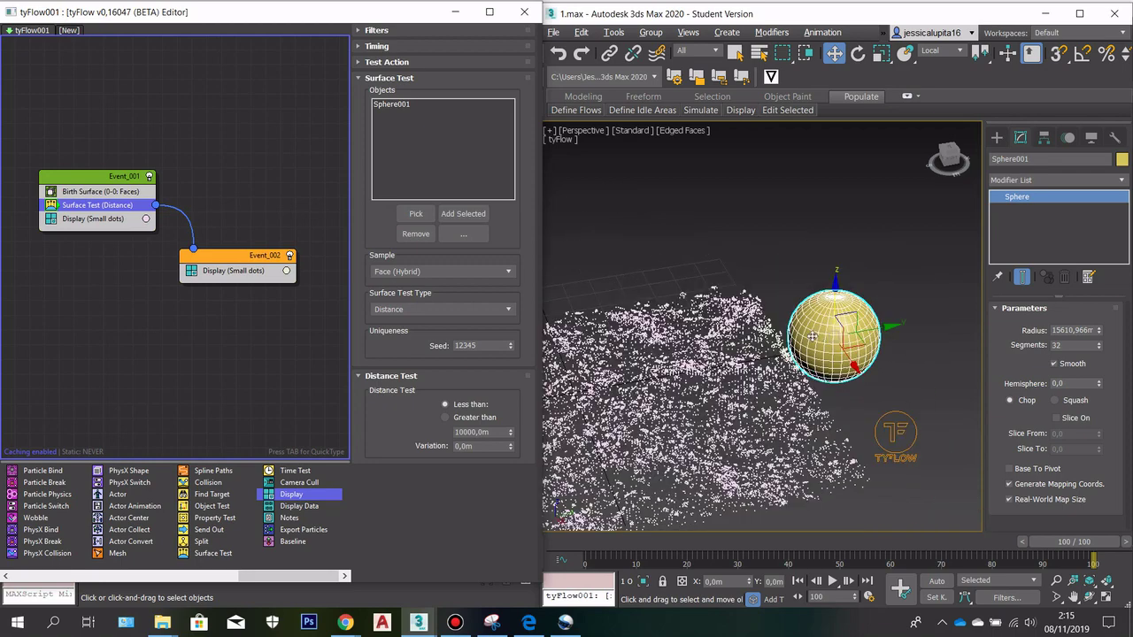
- Show the viewport in wireframe and move the sphere along its Y axis so it overlaps the edge of the particle field
key("F3")
scroll(843, 324, "up", 2)
scroll(844, 323, "down", 2)
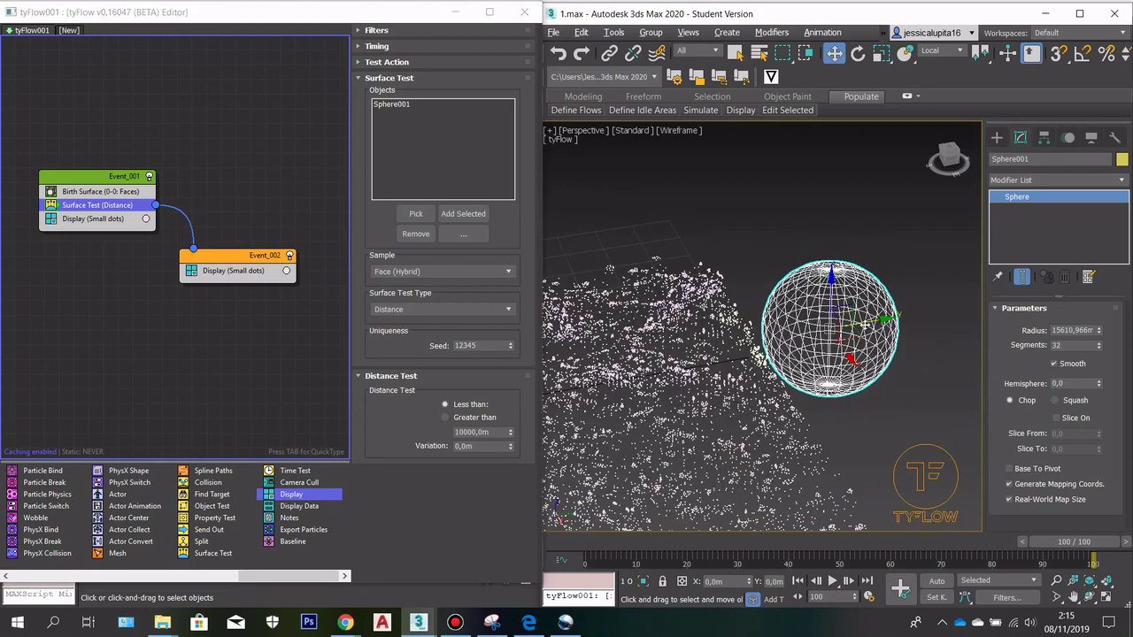
left_click_drag(878, 321, 863, 326)
right_click(868, 326)
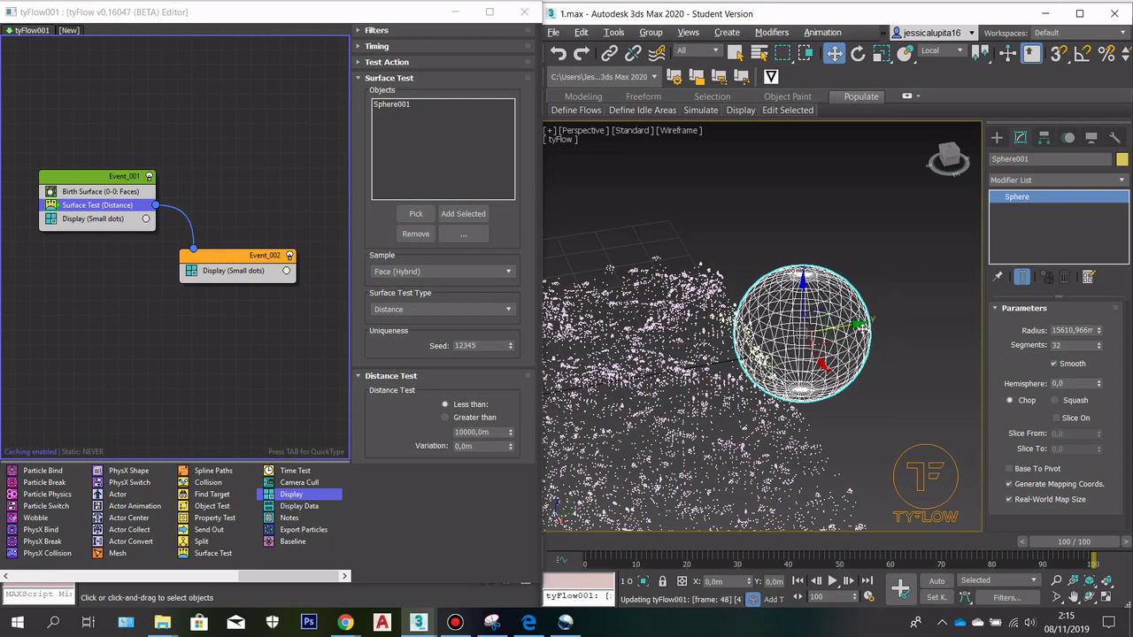
left_click_drag(859, 329, 797, 339)
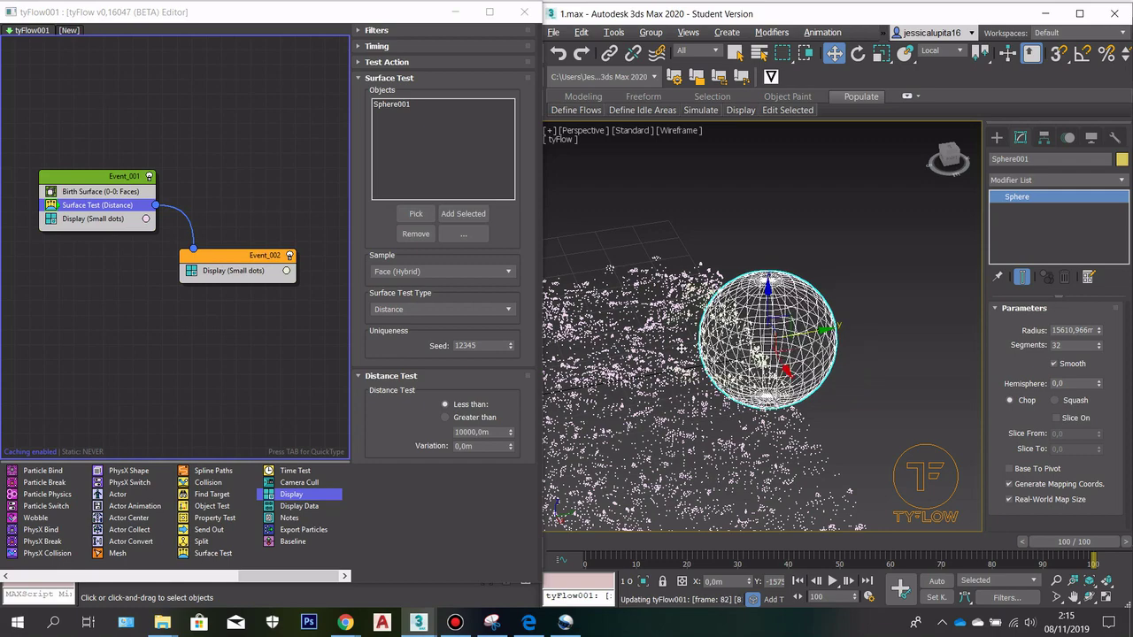
left_click_drag(680, 349, 659, 382)
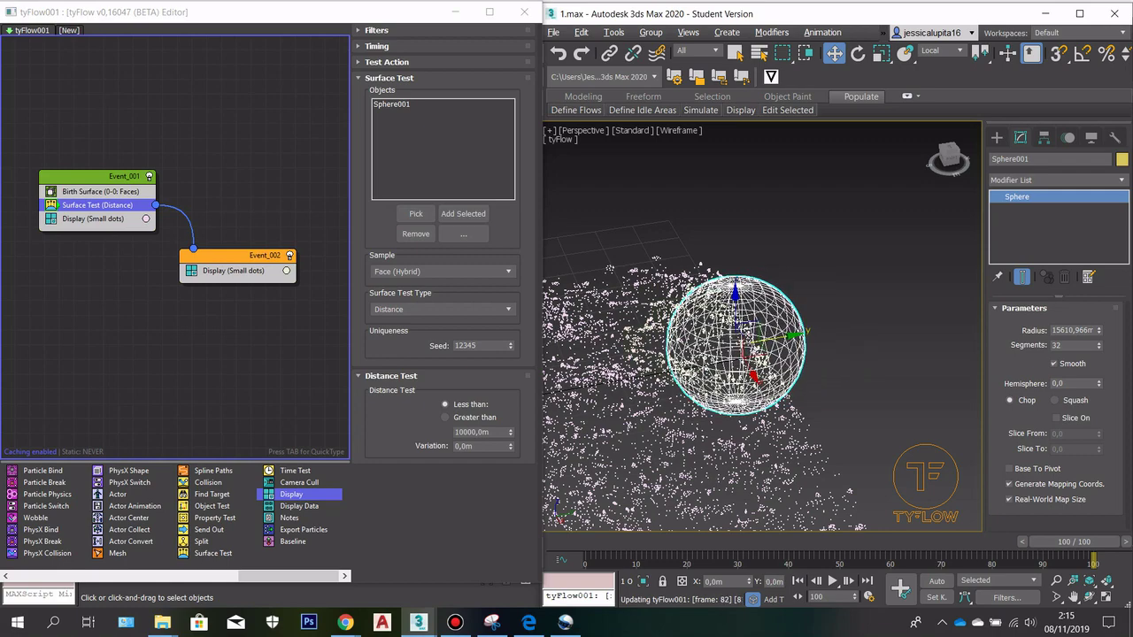
- Set the Event_002 Display color to bright green with red 0.118, green 0.941 and blue 0.157
scroll(675, 350, "up", 6)
scroll(678, 349, "down", 3)
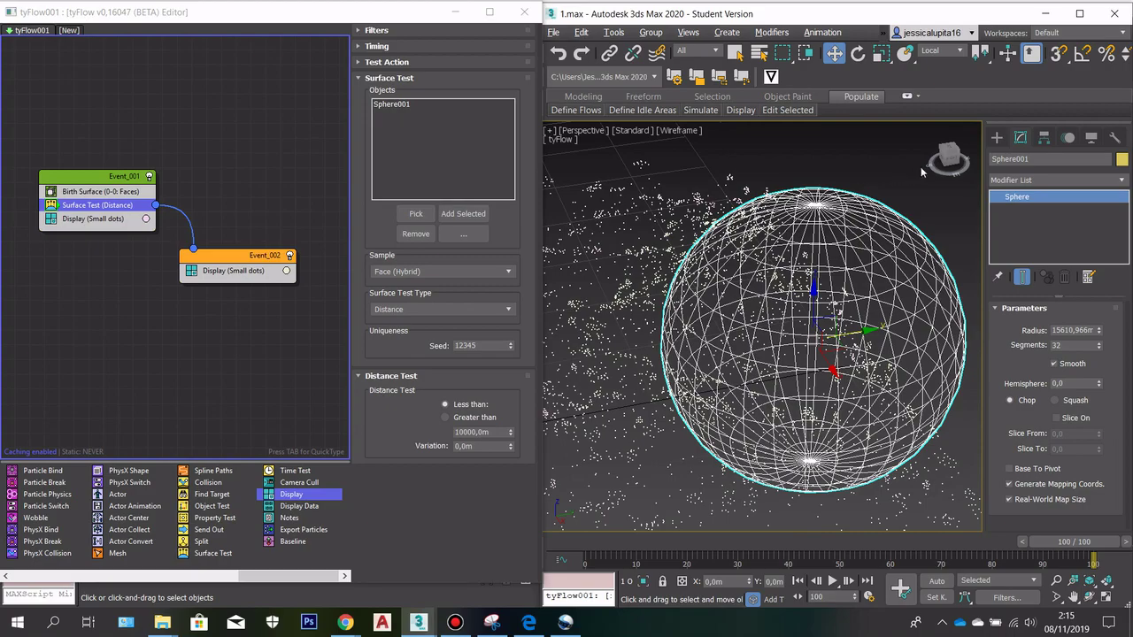
mouse_move(948, 158)
left_mouse_down()
mouse_move(959, 163)
mouse_move(944, 165)
left_mouse_up()
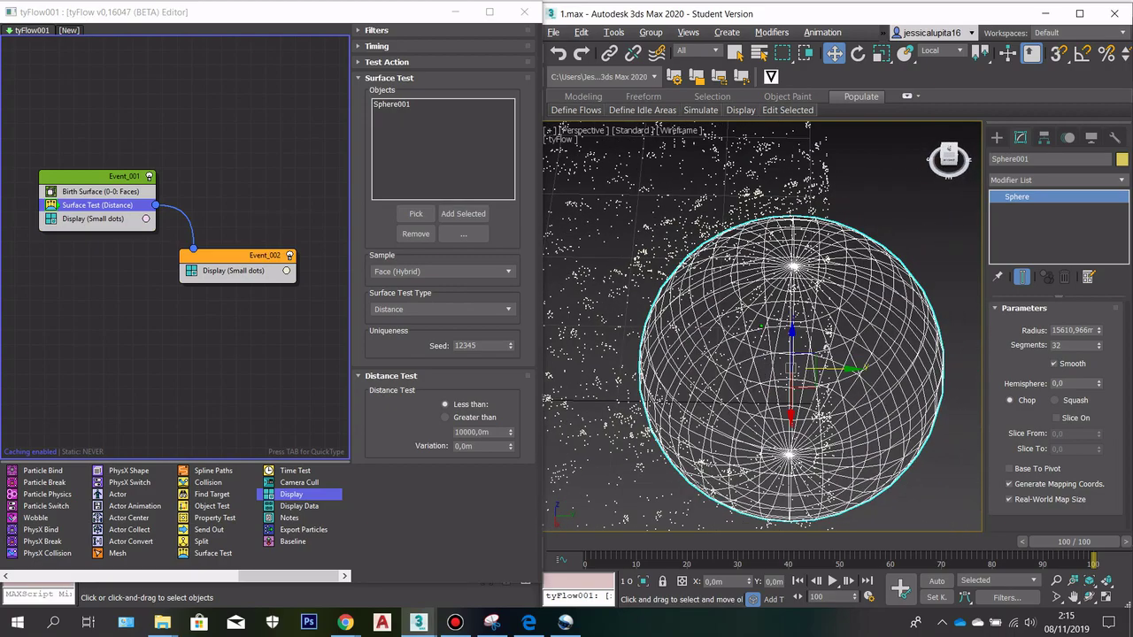
scroll(830, 324, "down", 5)
scroll(809, 323, "up", 2)
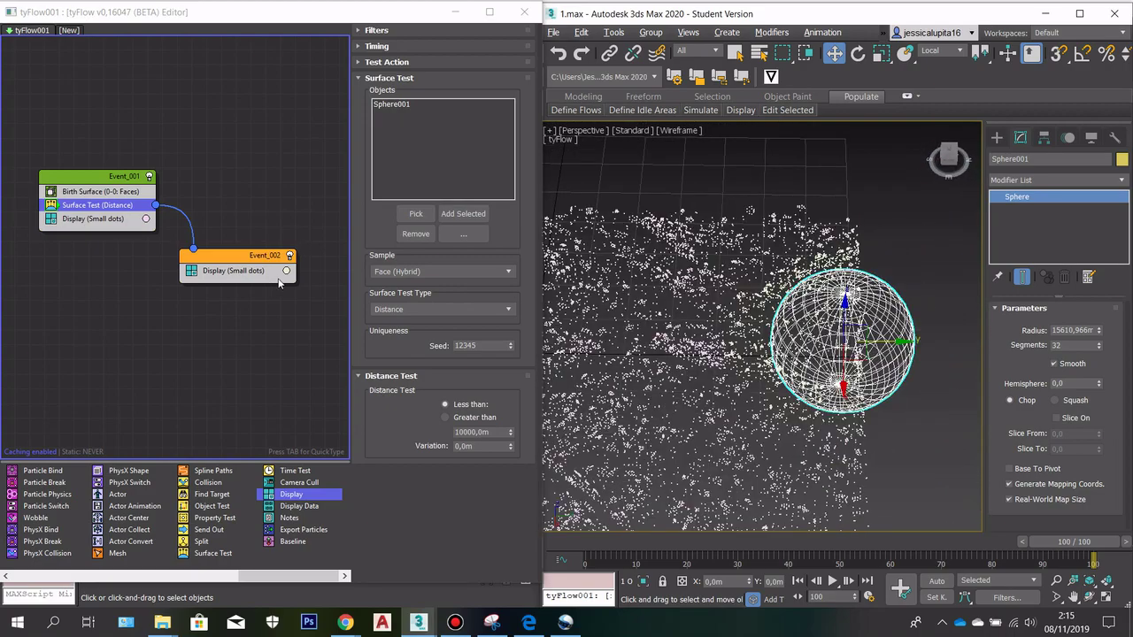
left_click(287, 271)
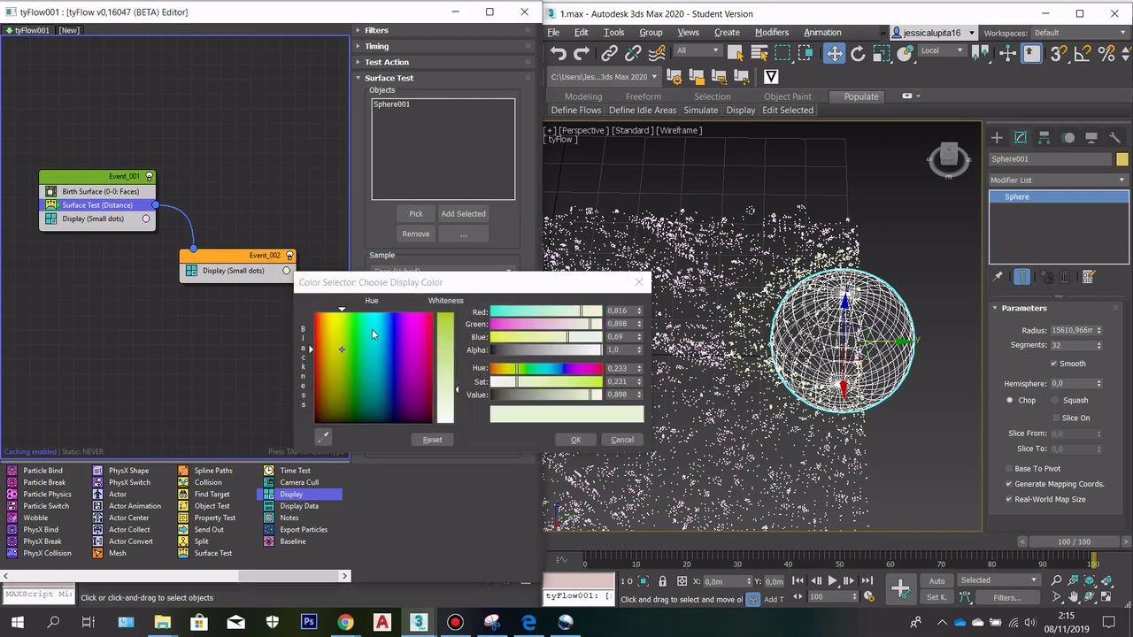
left_click_drag(347, 338, 355, 319)
left_click(447, 326)
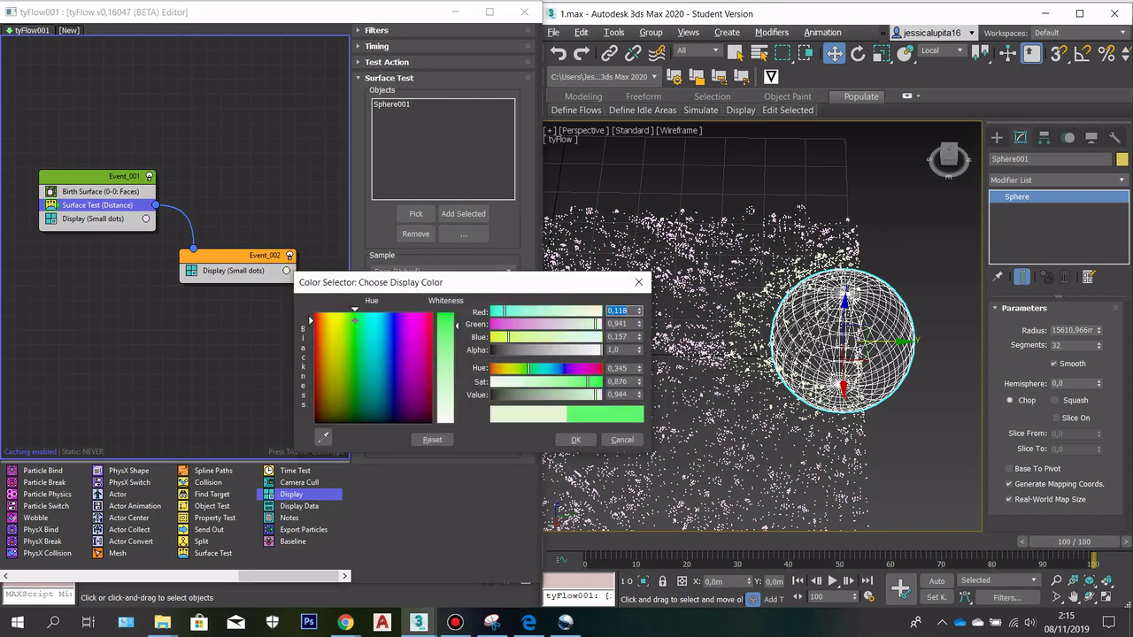
left_click(575, 440)
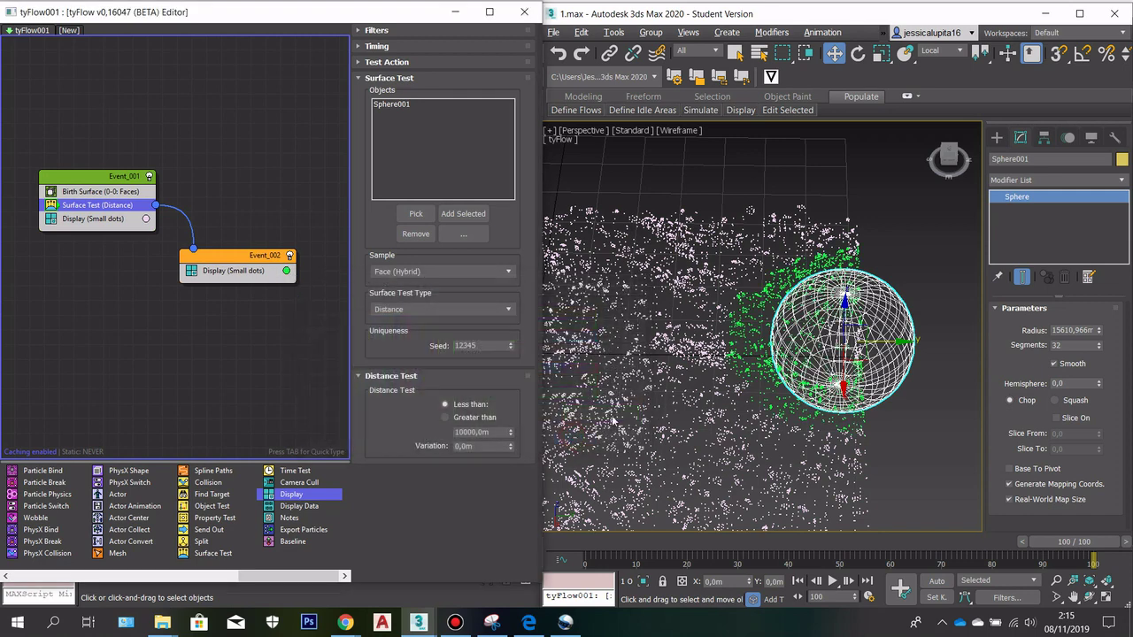
- Move the sphere along Y to the middle of the particle field to check the distance test, and return it to the edge
scroll(800, 333, "down", 5)
scroll(800, 333, "up", 7)
middle_click_drag(804, 340, 720, 335)
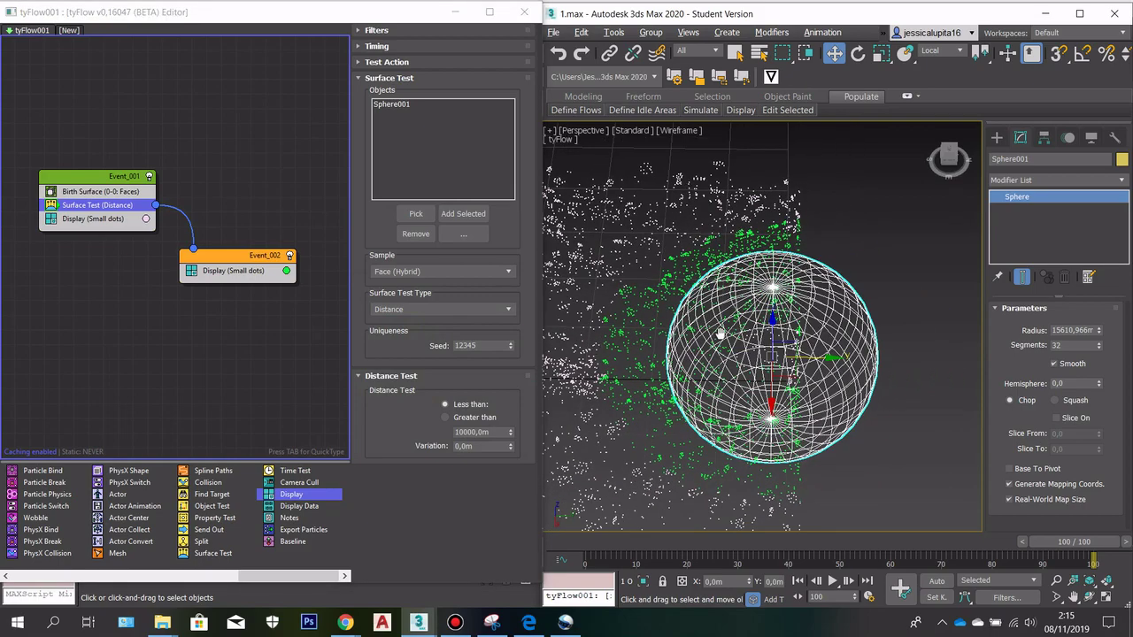
scroll(721, 334, "down", 4)
scroll(845, 356, "down", 4)
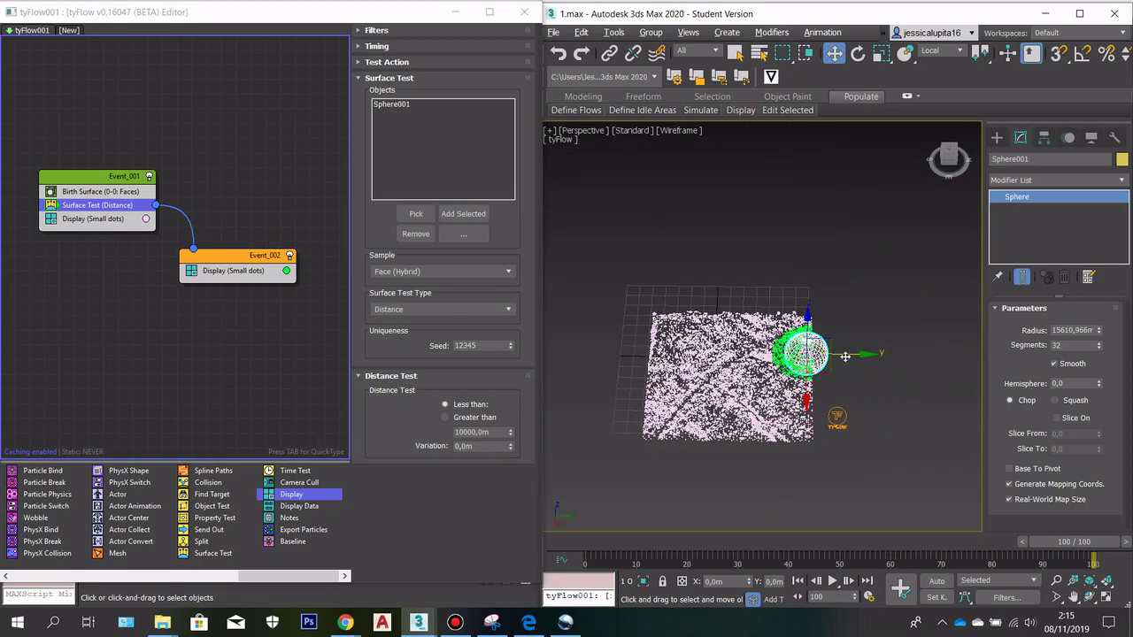
left_click_drag(856, 357, 714, 351)
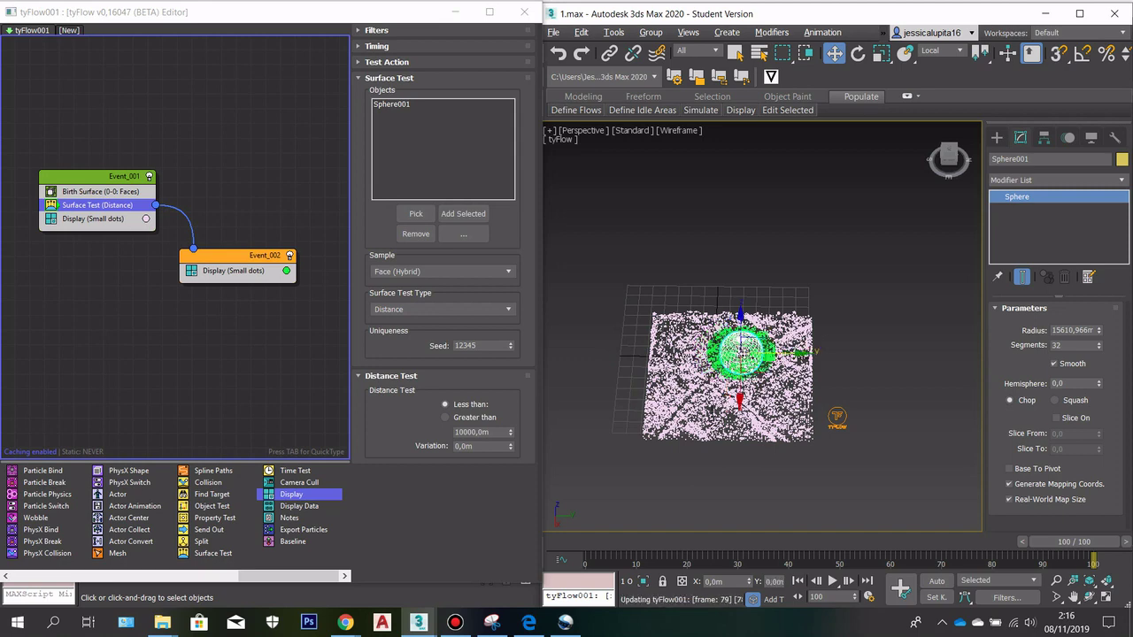
scroll(744, 352, "up", 3)
scroll(772, 360, "down", 2)
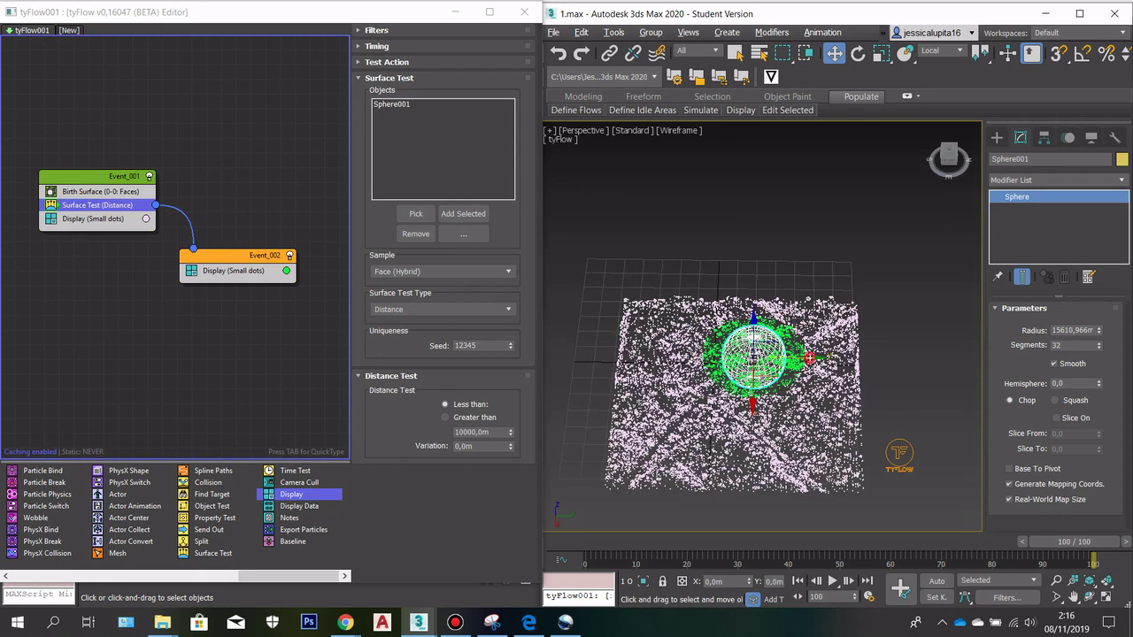
left_click_drag(810, 357, 929, 357)
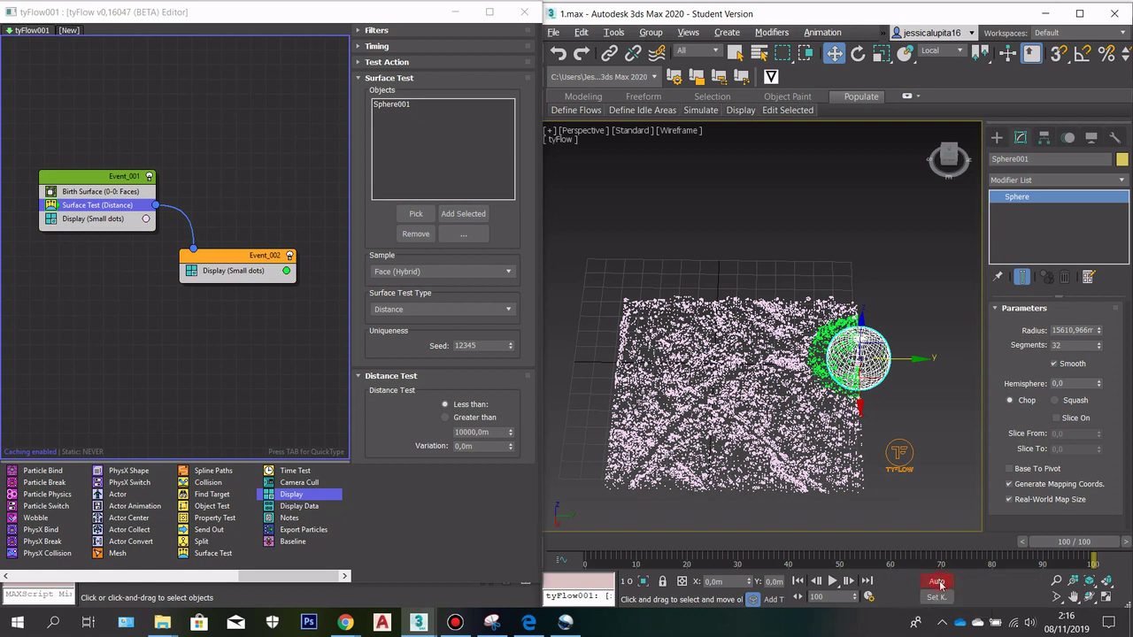
- Turn on Auto Key and, at frame 100, move the sphere along Y across the particles to beyond the opposite edge
left_click(938, 581)
left_click_drag(920, 357, 913, 358)
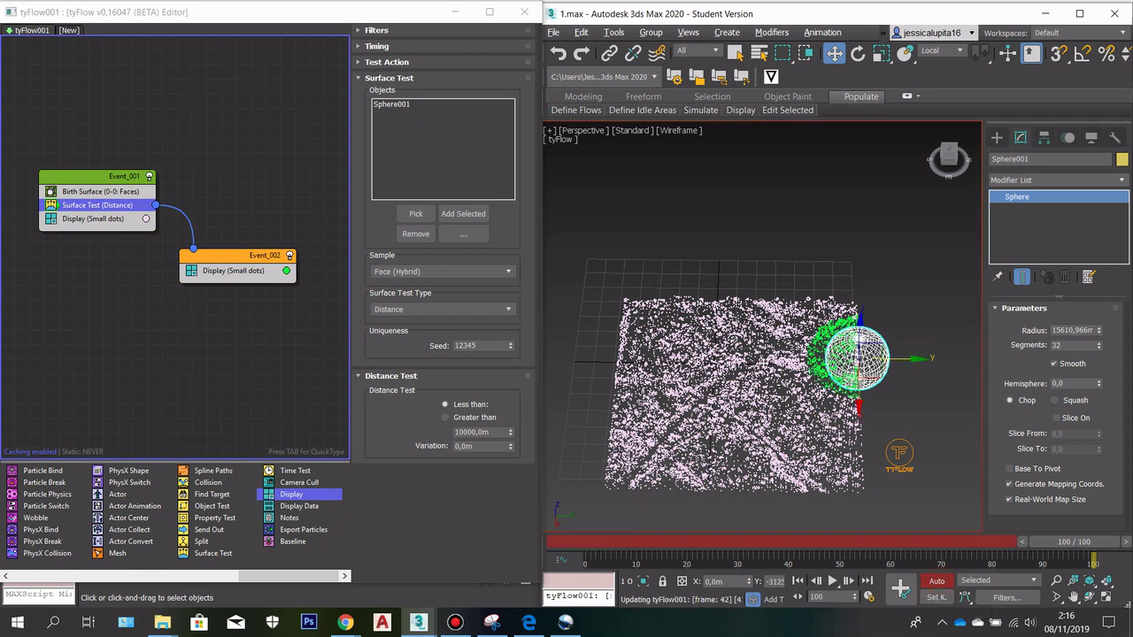
left_click_drag(759, 363, 617, 359)
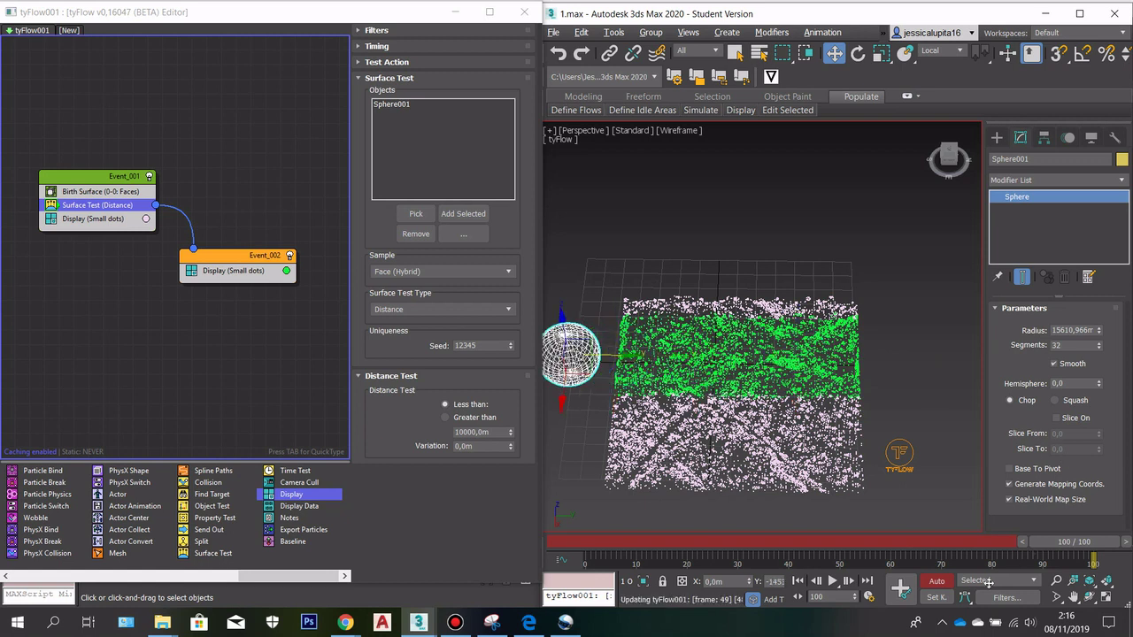
key("ctrl+d")
- Play the animation to examine which particles turn green as the sphere crosses the field, and stop playback
left_click(831, 581)
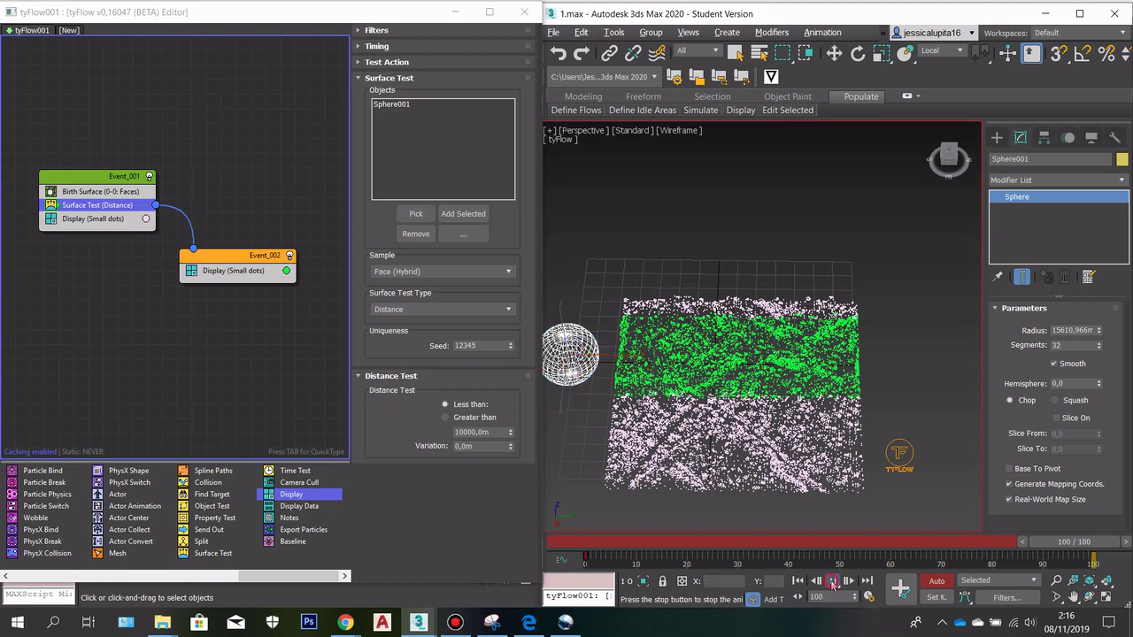
scroll(643, 361, "up", 3)
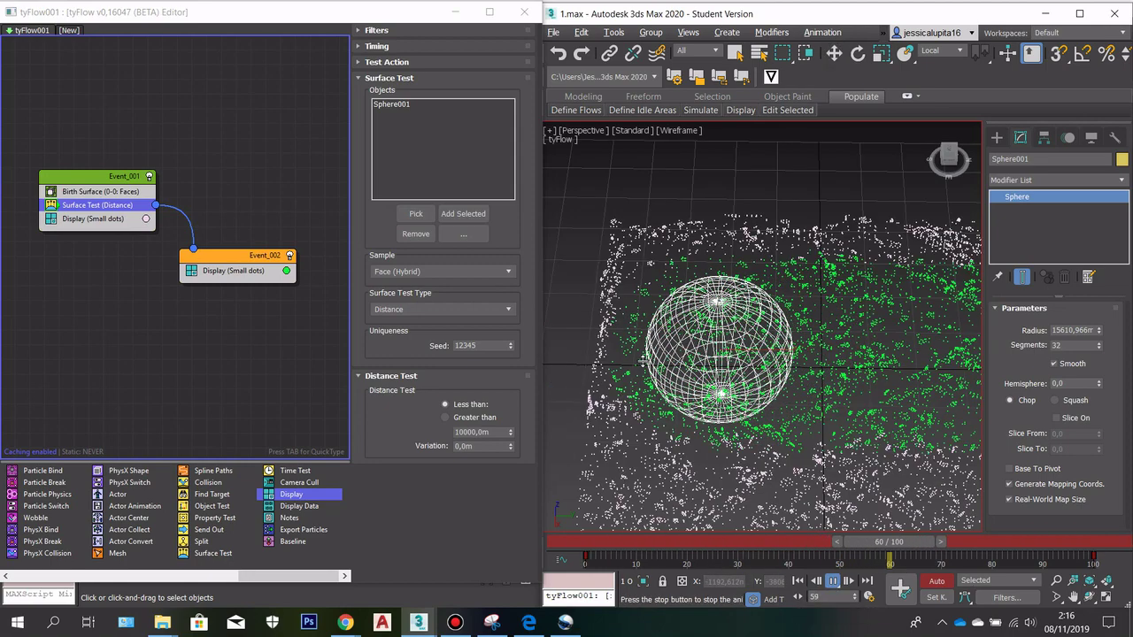
scroll(643, 361, "down", 4)
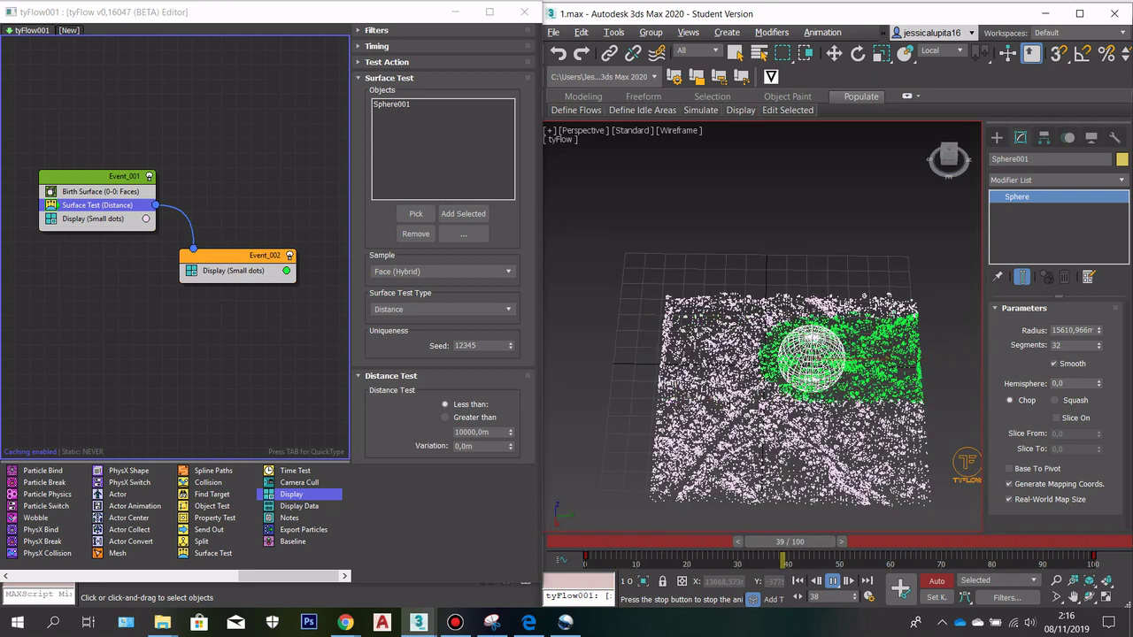
left_click(832, 581)
key("w")
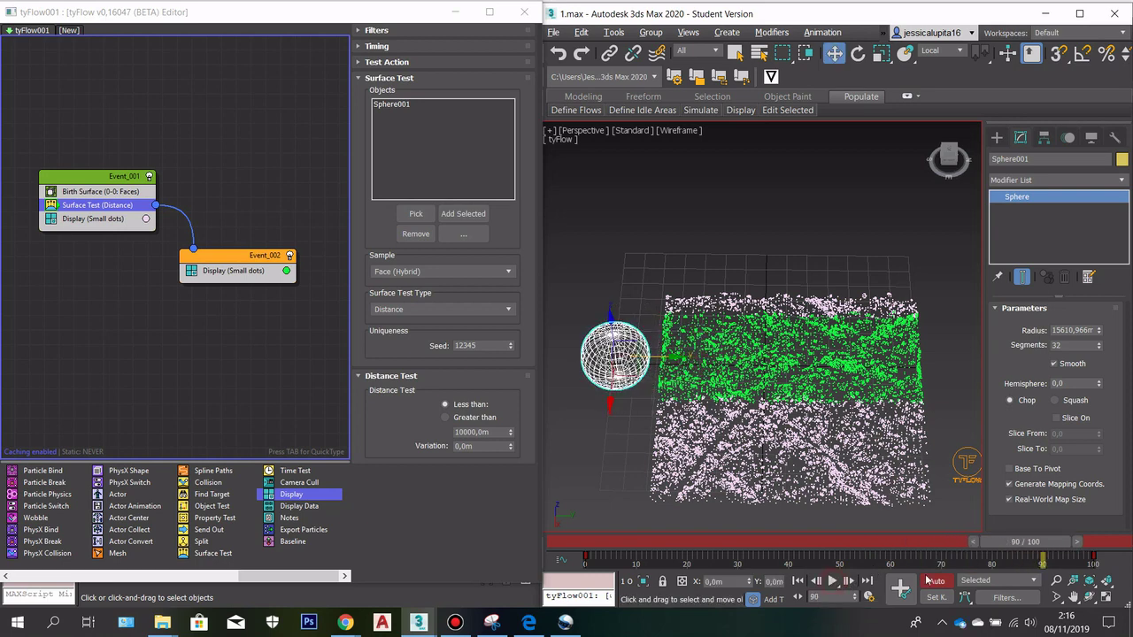
- Turn off Auto Key and return the animation to frame 0
left_click(934, 580)
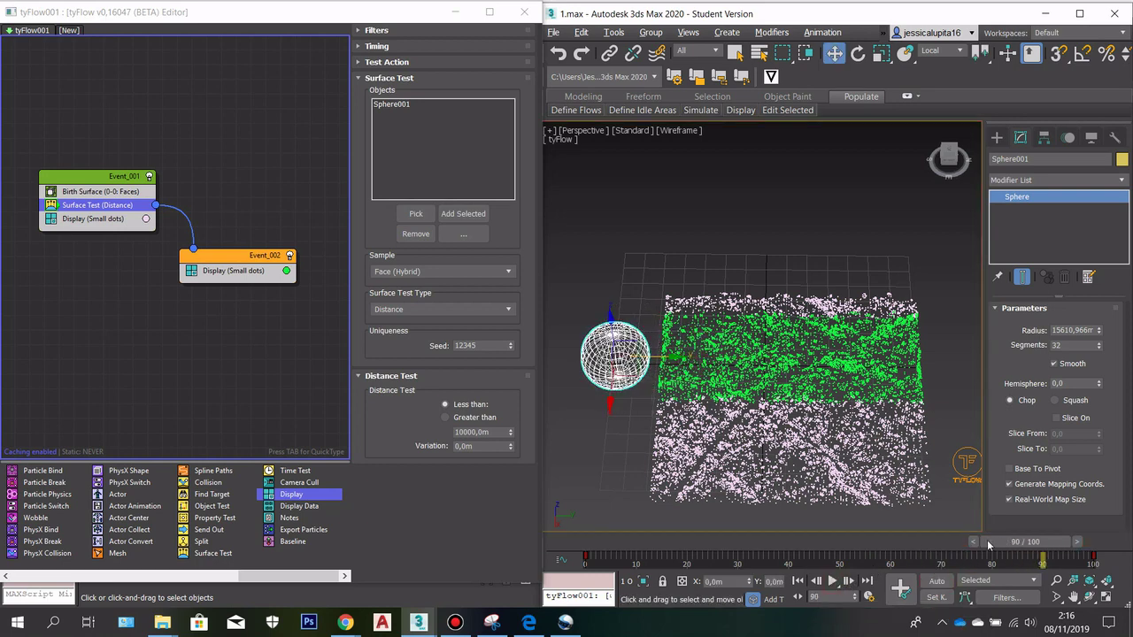
left_click_drag(987, 541, 488, 485)
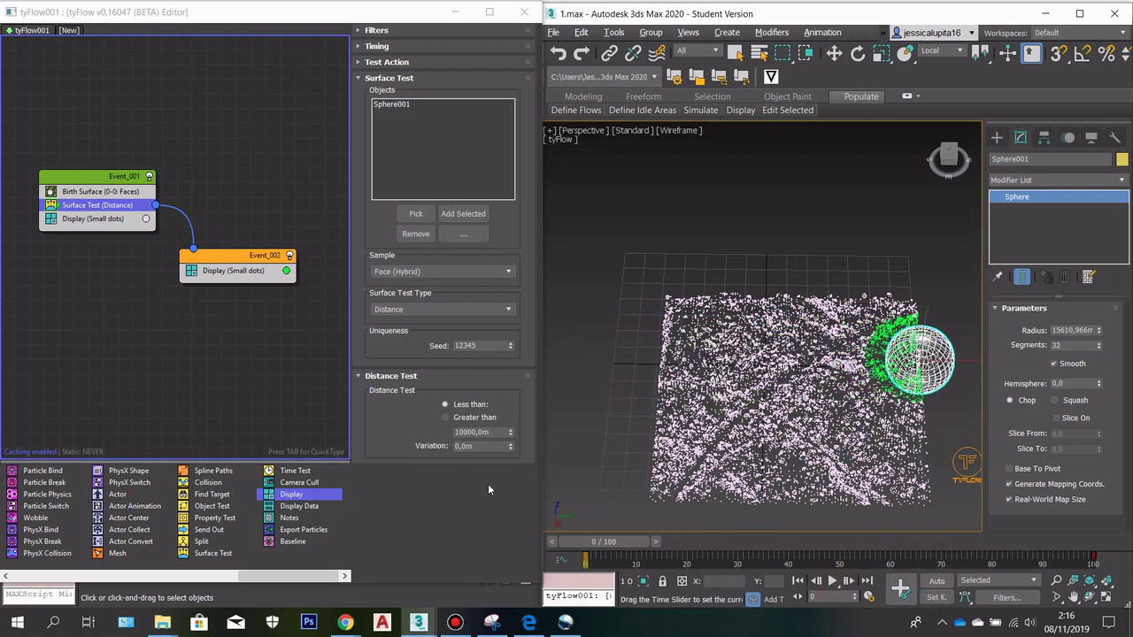
key("w")
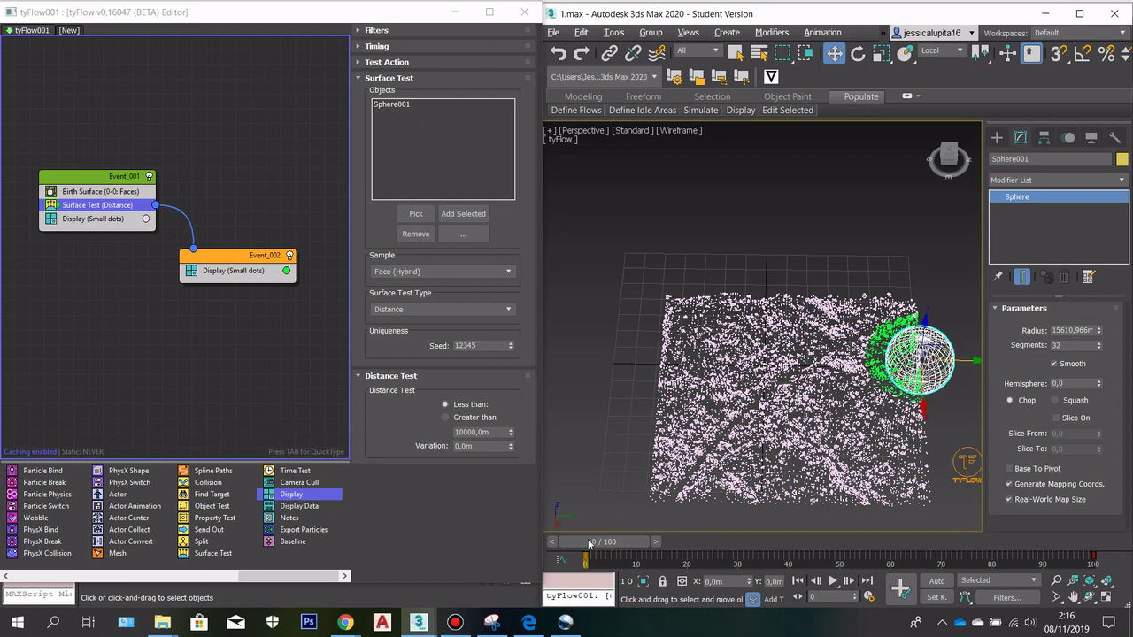
left_click_drag(589, 543, 451, 546)
- Add a Force operator above Display in Event_002 and set its built-in wind strength to -100 m
left_click_drag(298, 585, 142, 566)
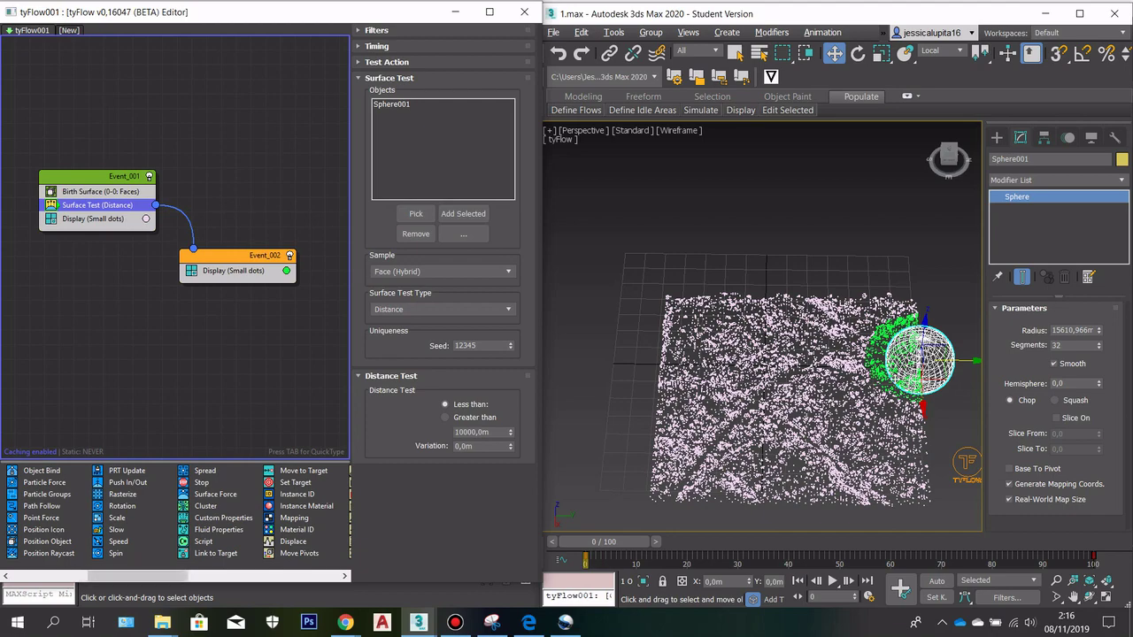
scroll(904, 380, "up", 3)
middle_click_drag(867, 371, 724, 387)
scroll(814, 372, "down", 2)
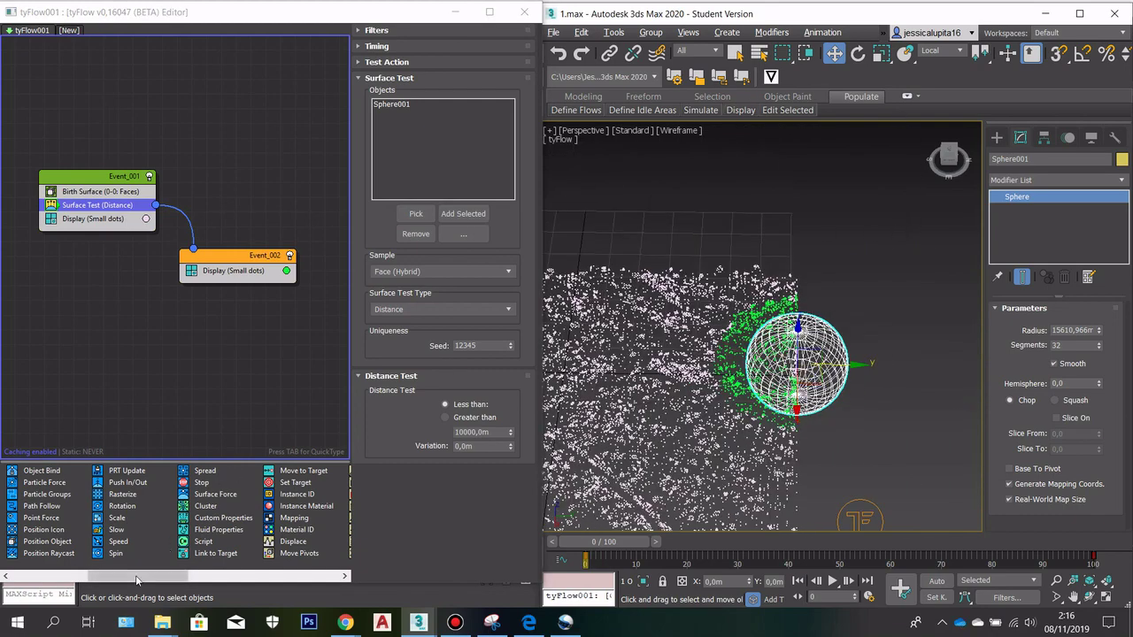
left_click_drag(133, 576, 72, 573)
left_click_drag(114, 516, 216, 270)
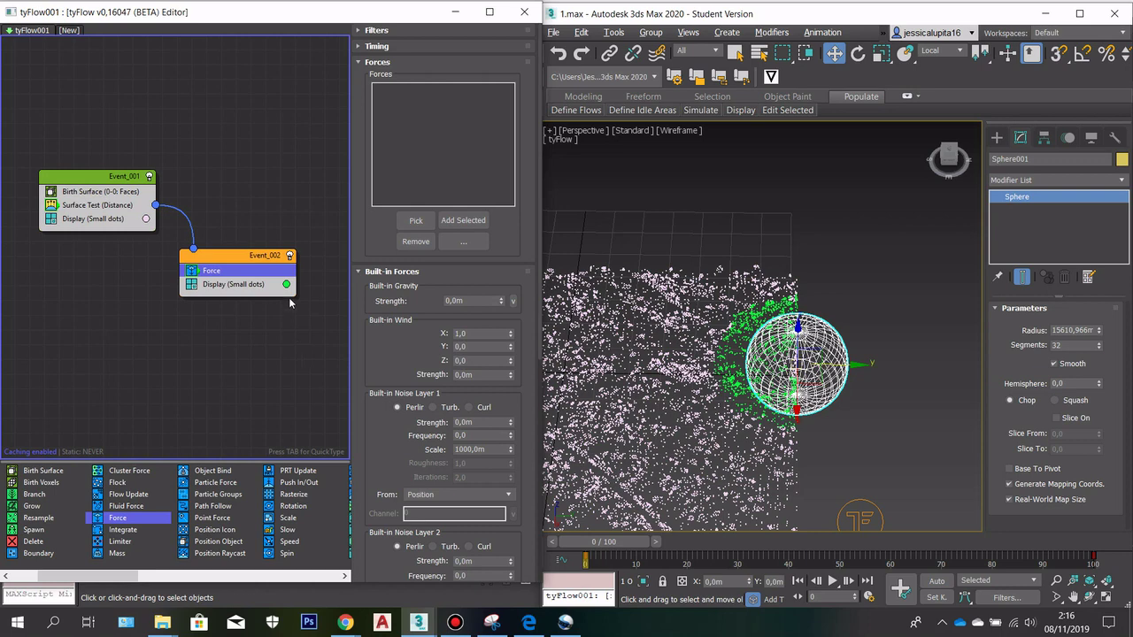
scroll(809, 448, "down", 2)
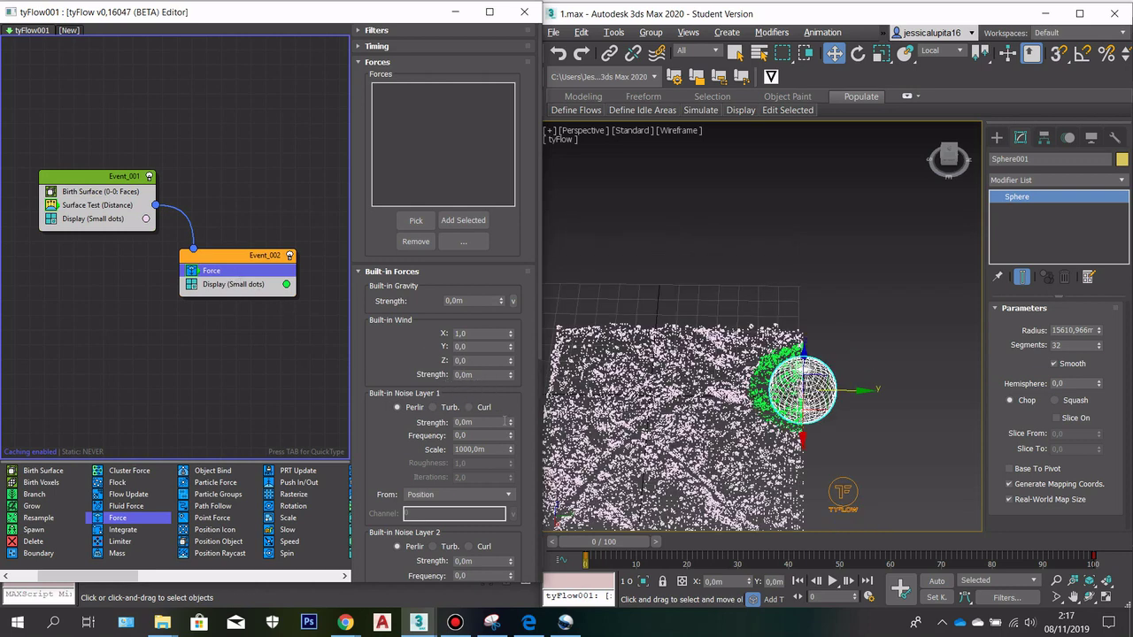
left_click(510, 377)
- Play the animation to check how the wind moves the green particles, and stop at frame 51
left_click(833, 581)
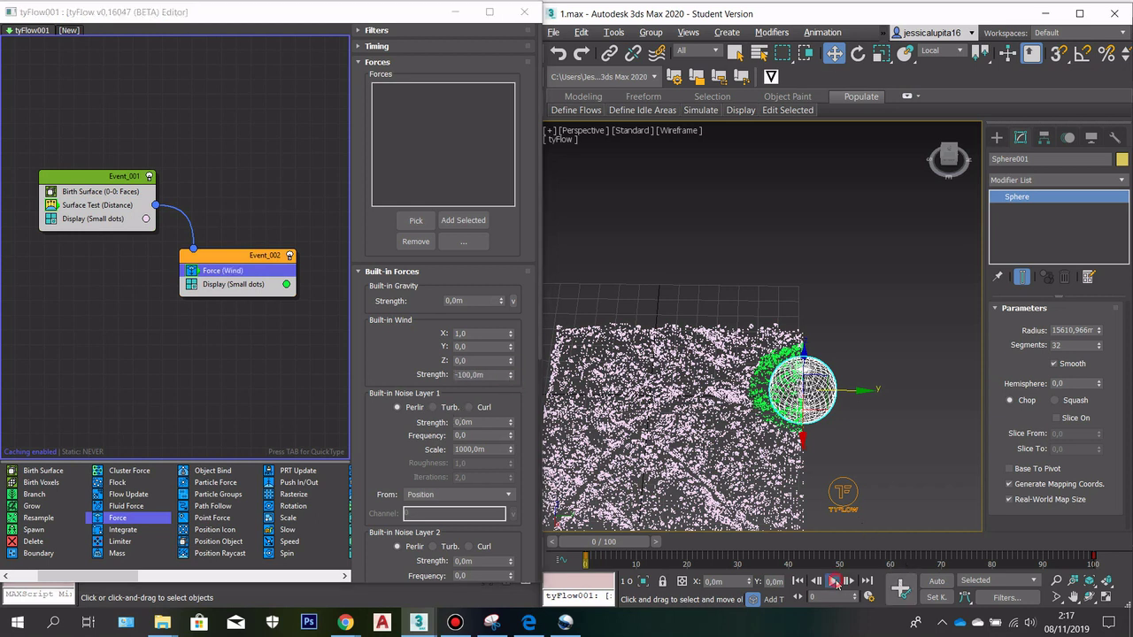
scroll(839, 429, "down", 2)
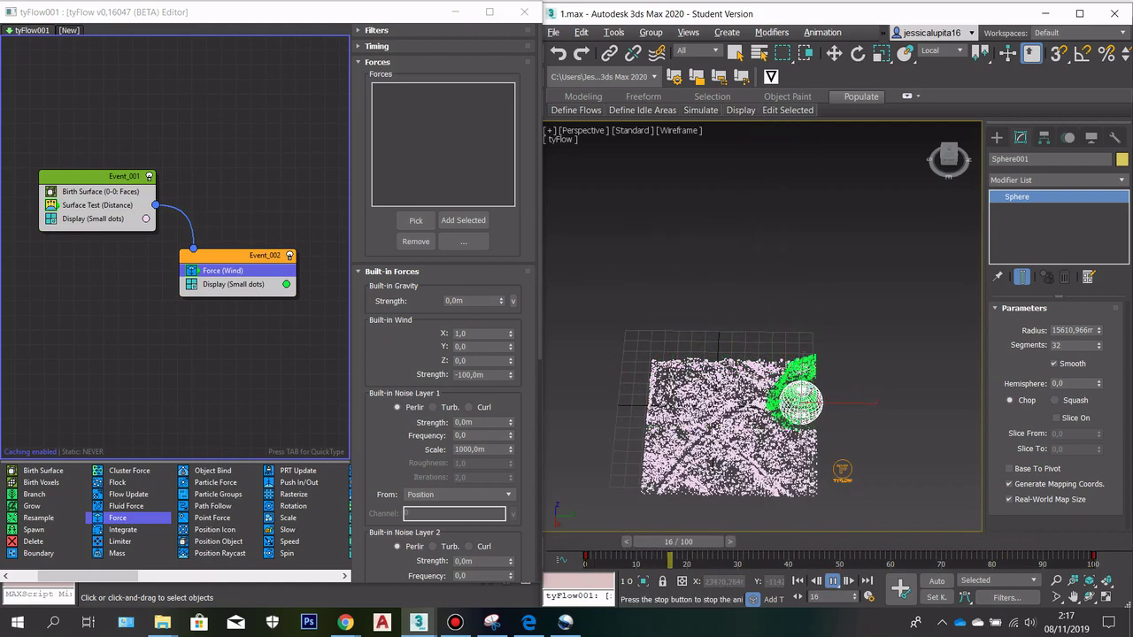
scroll(704, 433, "up", 2)
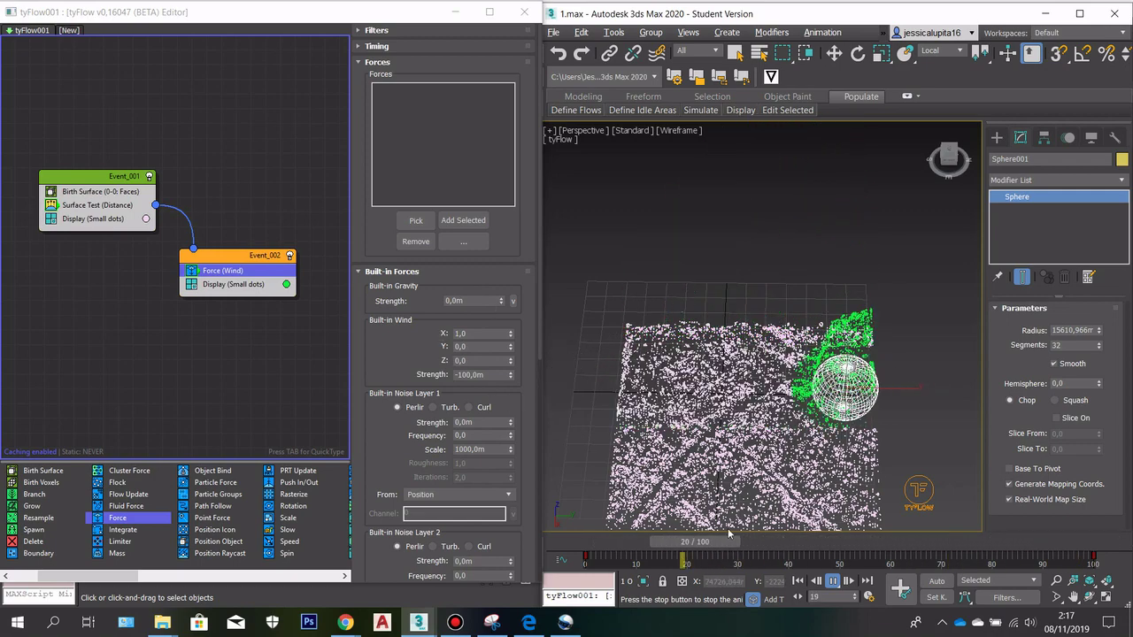
key("w")
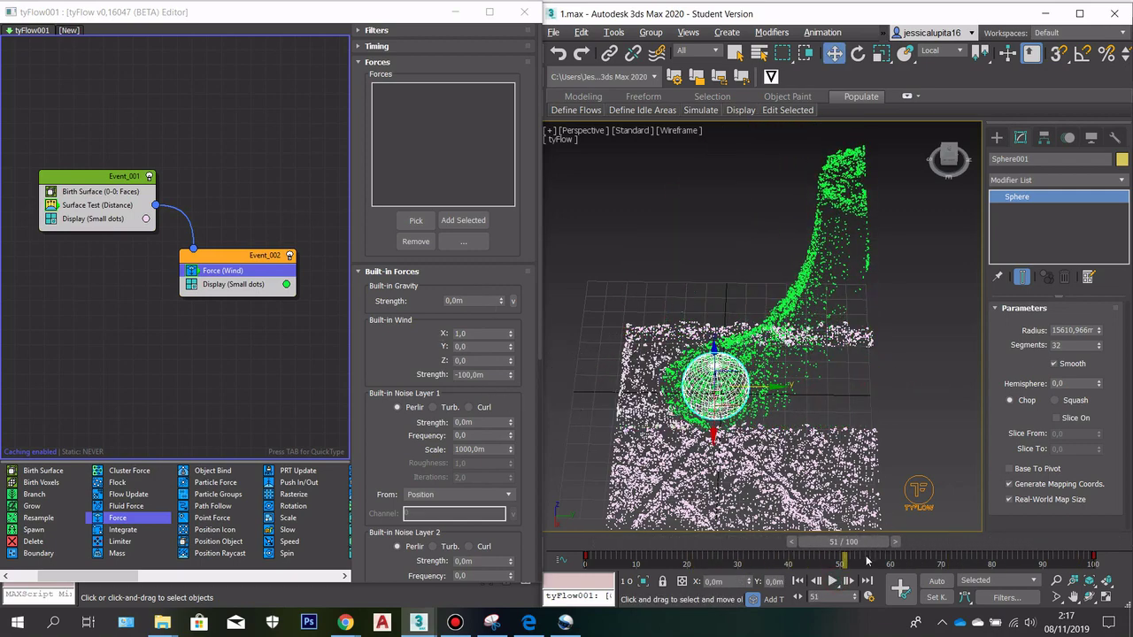
- Return to frame 0 and set the Event_002 Force operator's built-in noise layer 1 to strength 0.5 m and frequency 0.2
left_click_drag(873, 545, 601, 538)
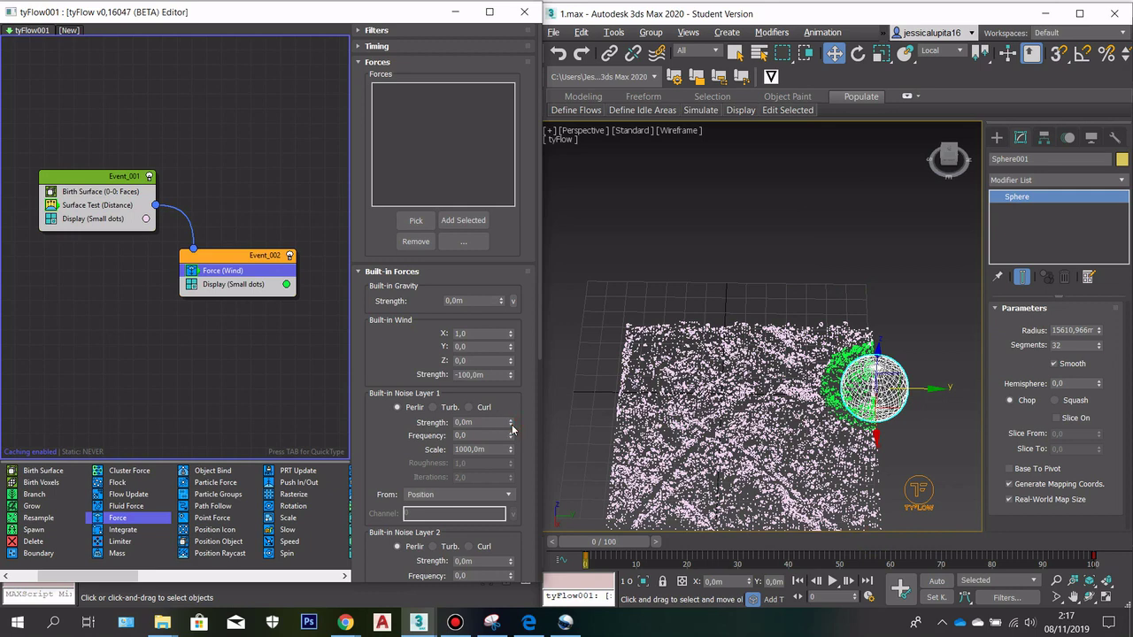
double_click(466, 422)
double_click(483, 437)
type("0,2")
key("Return")
- Play the animation to examine how wind and noise move the green particles, and return to frame 0
left_click(831, 581)
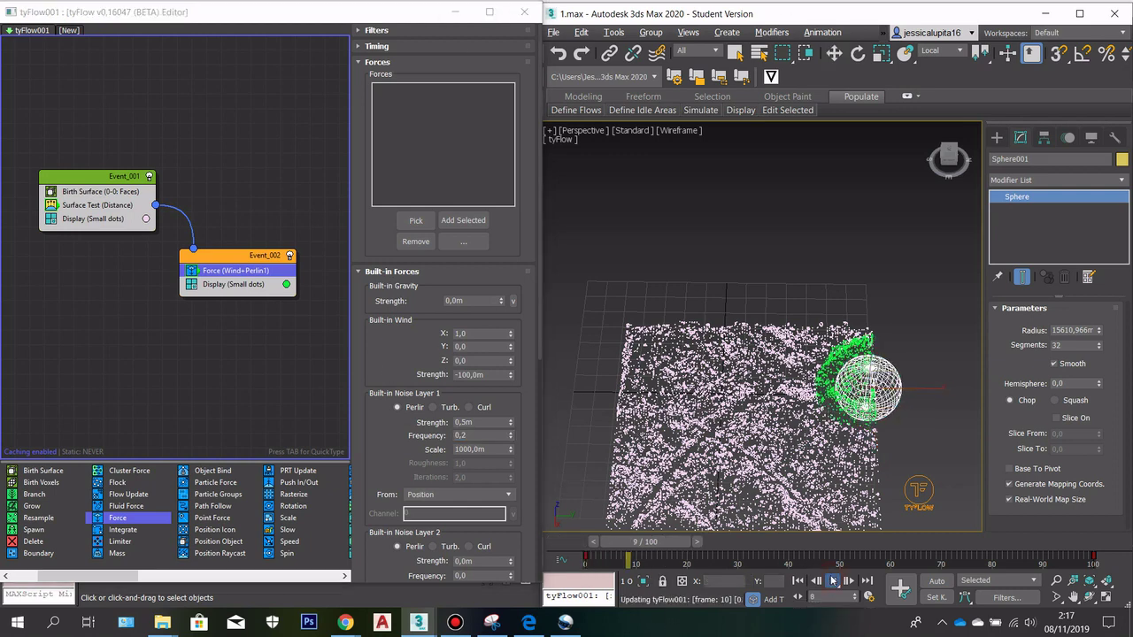
scroll(728, 395, "up", 2)
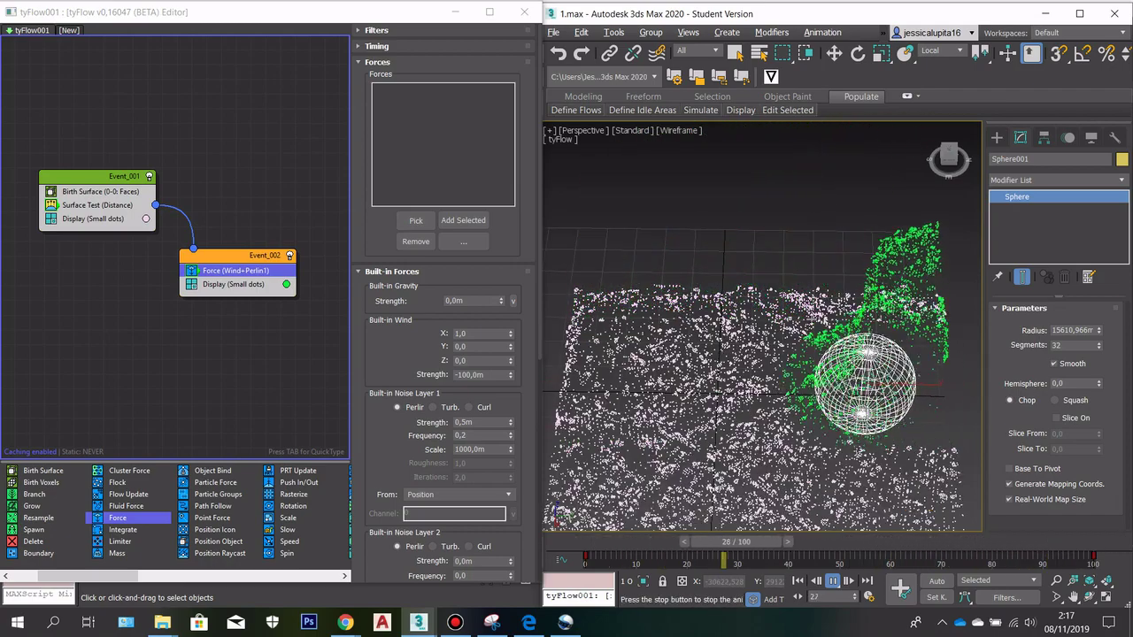
scroll(807, 408, "down", 3)
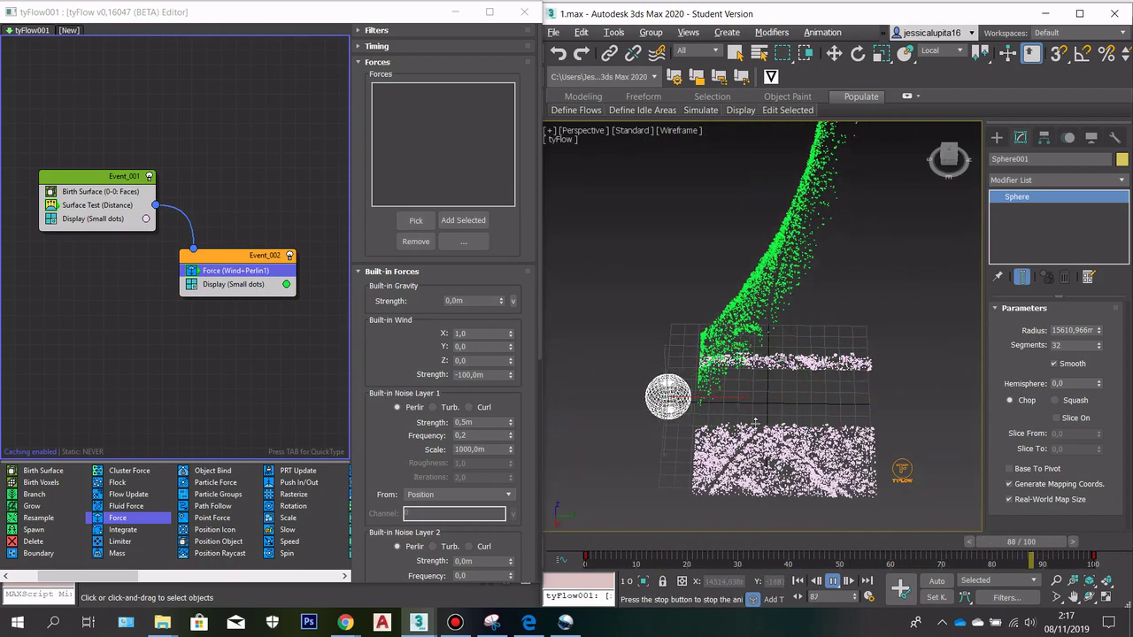
scroll(855, 455, "up", 2)
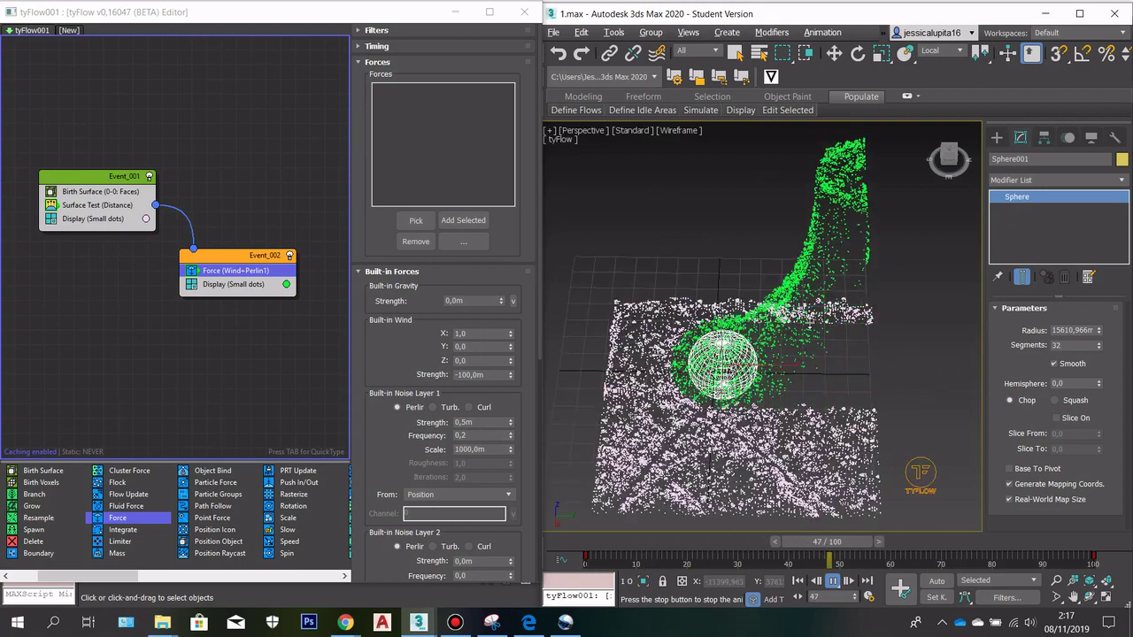
middle_click_drag(809, 310, 539, 222)
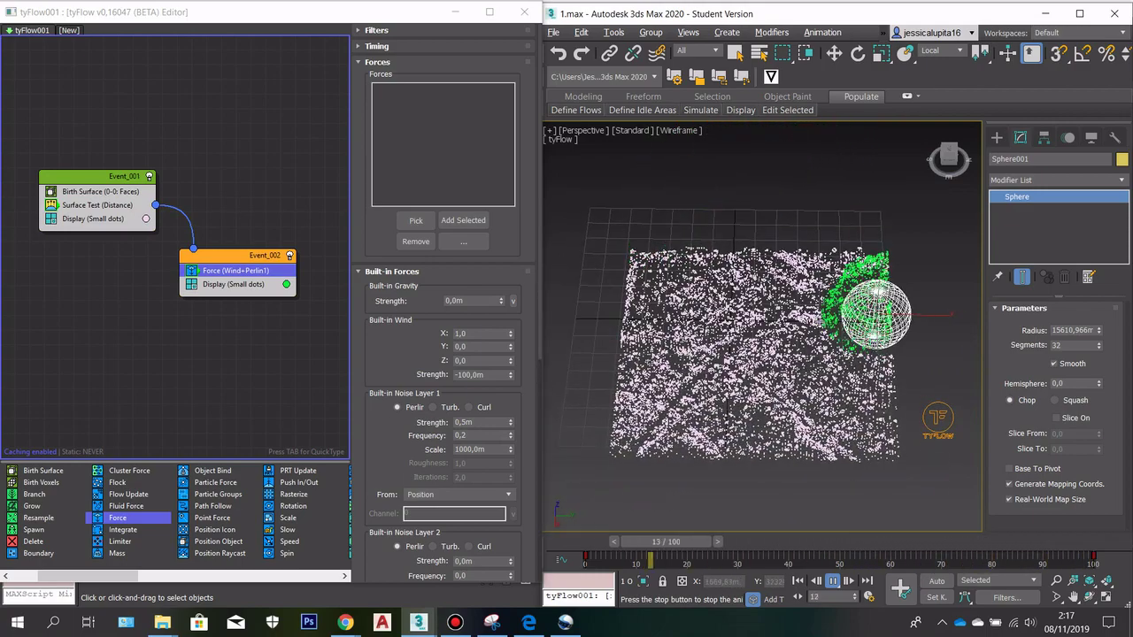
left_click(833, 581)
key("w")
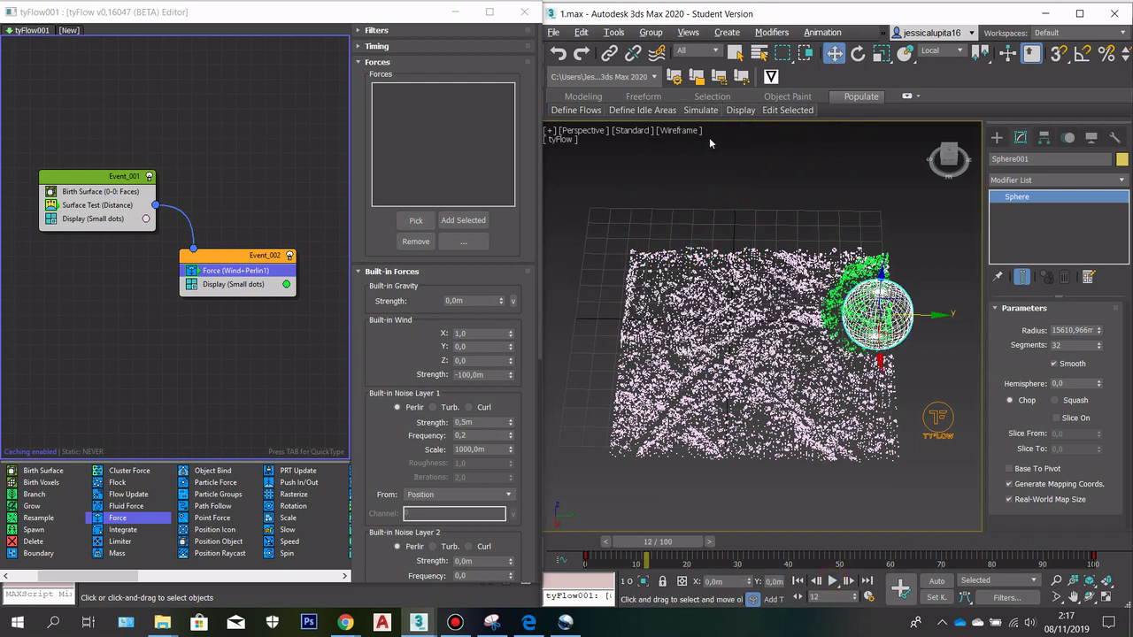
left_click_drag(647, 547, 588, 543)
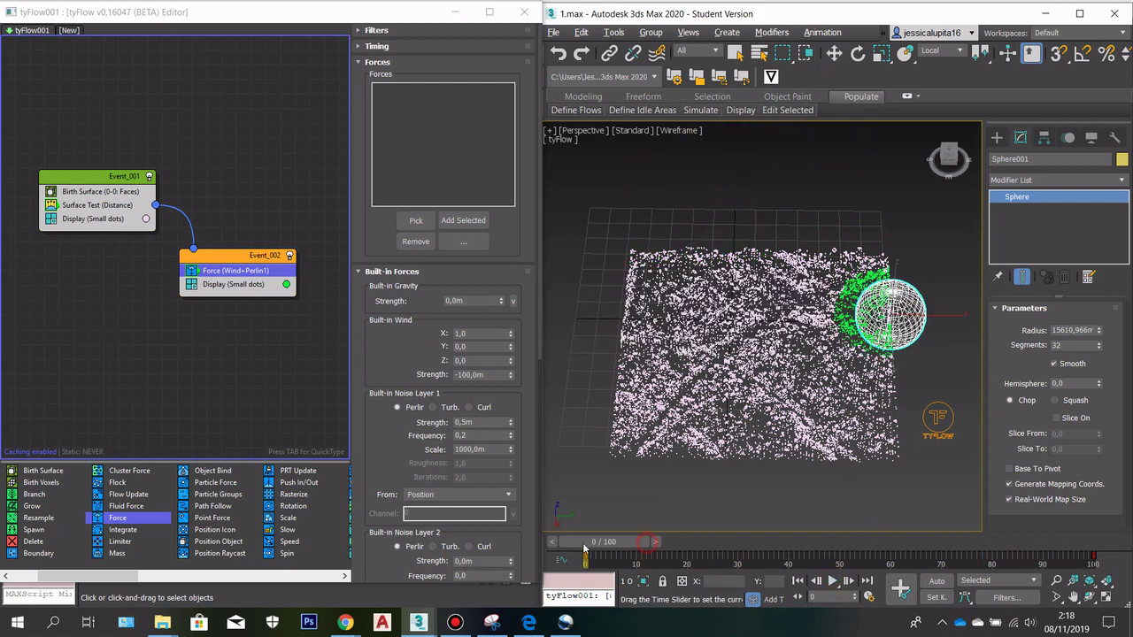
- Switch the Perspective viewport from wireframe to shaded display and unhide all objects in the scene
left_click(673, 133)
left_click(727, 143)
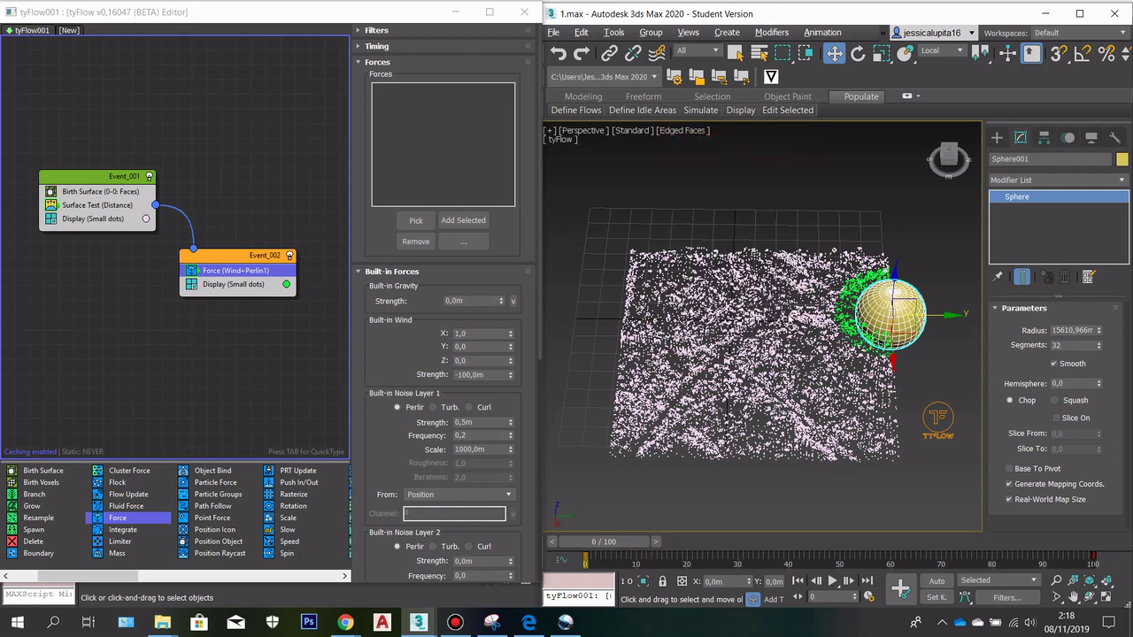
scroll(672, 319, "up", 2)
right_click(891, 301)
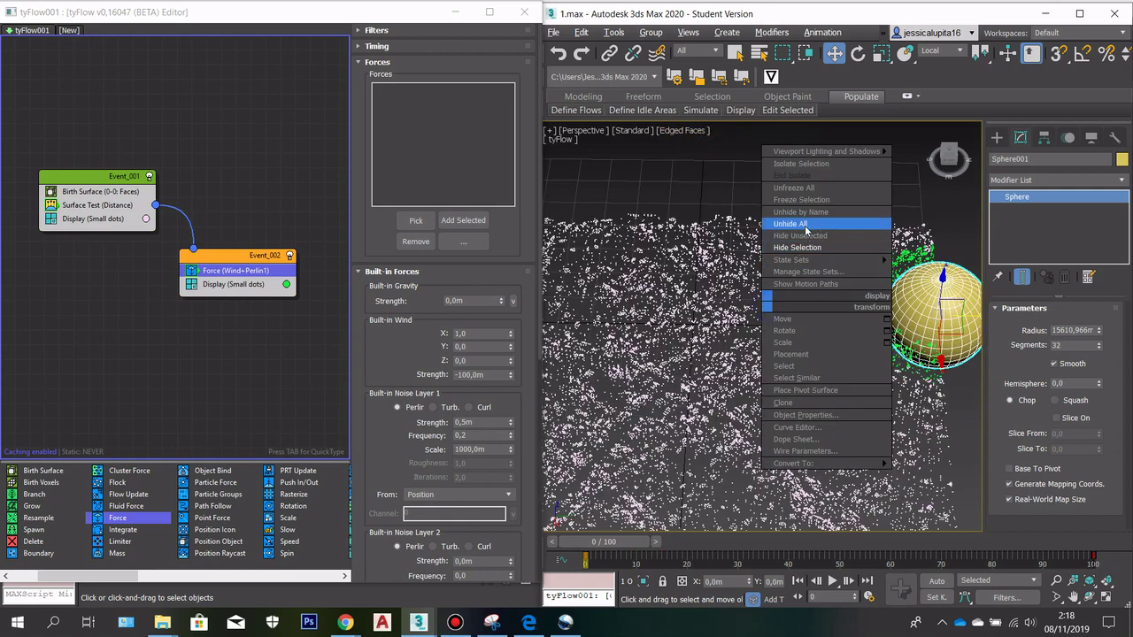
left_click(805, 224)
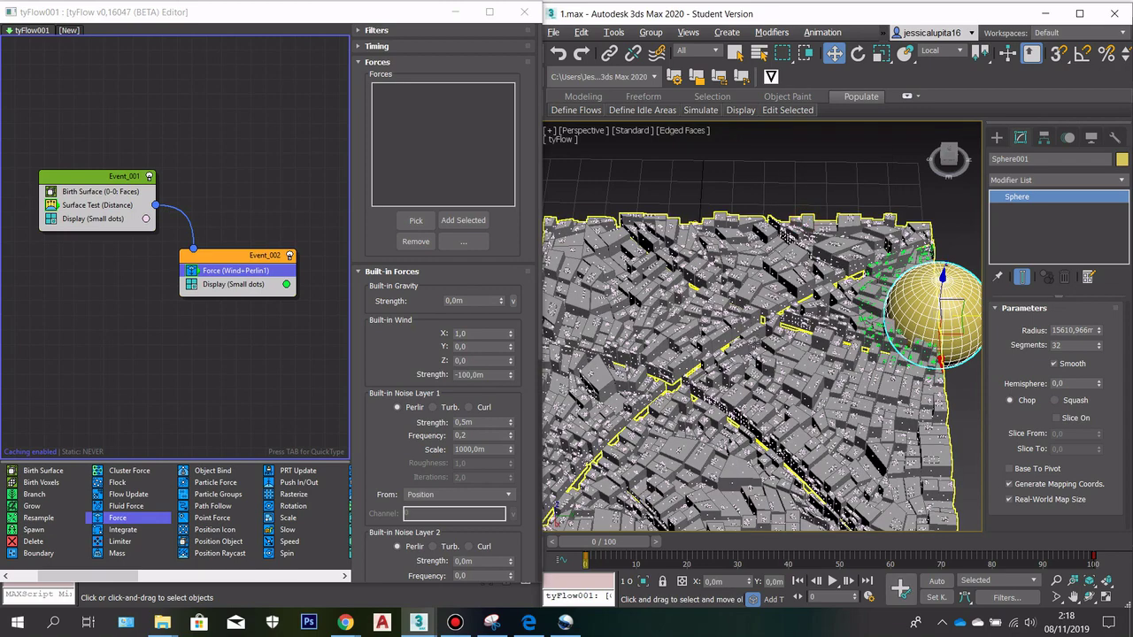
scroll(708, 336, "down", 2)
scroll(688, 338, "up", 3)
middle_click_drag(688, 338, 669, 340)
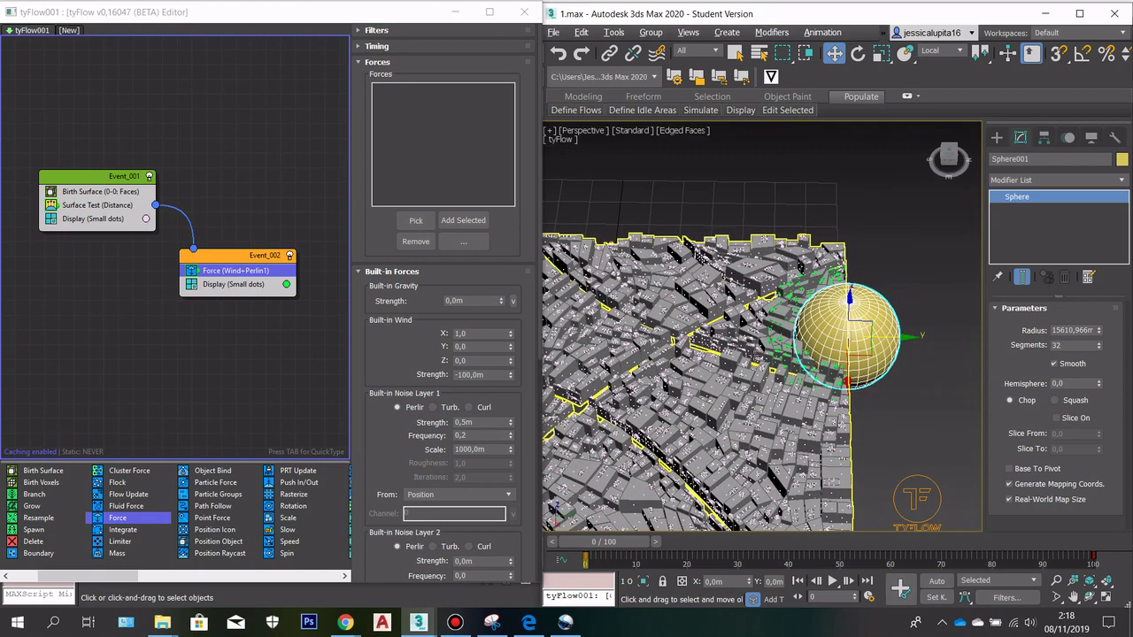
- Turn off edged faces in the Perspective viewport to show the city mesh and sphere with default shading
key("F4")
scroll(776, 282, "down", 2)
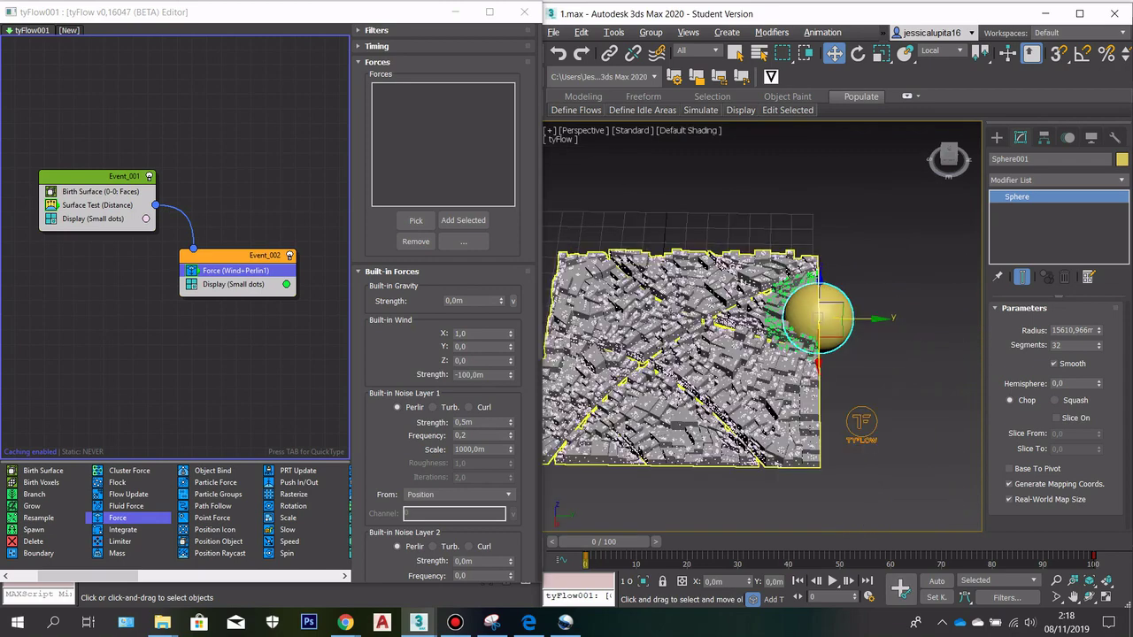
scroll(732, 311, "up", 4)
scroll(802, 354, "down", 4)
scroll(826, 522, "up", 4)
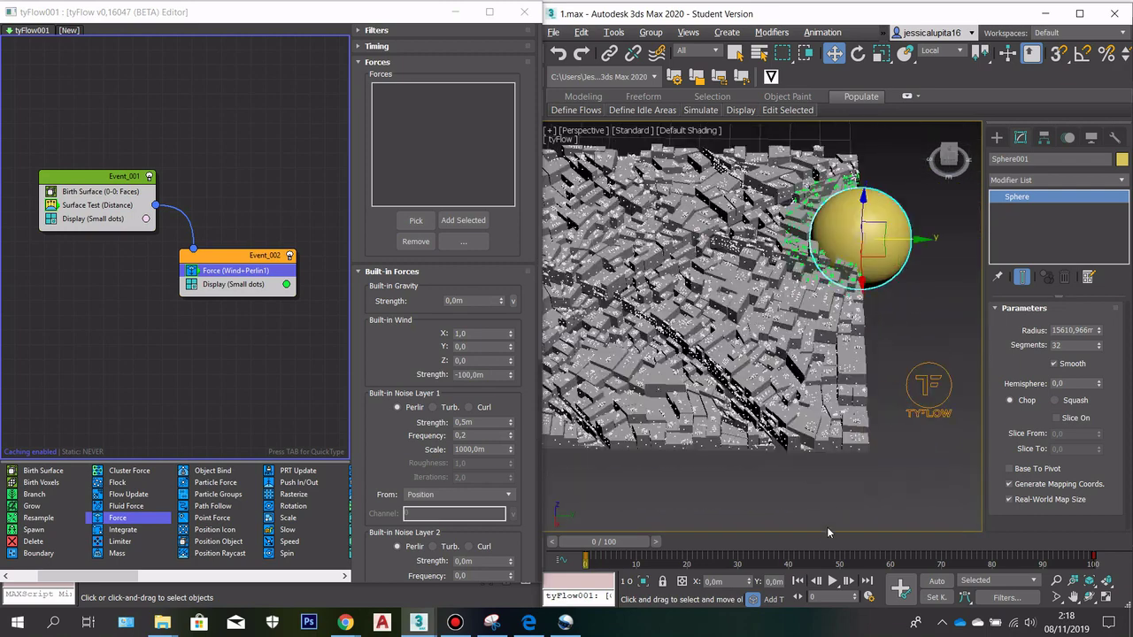
- Play the animation to examine how the green particles leave the shaded city mesh as the sphere crosses it
left_click(830, 579)
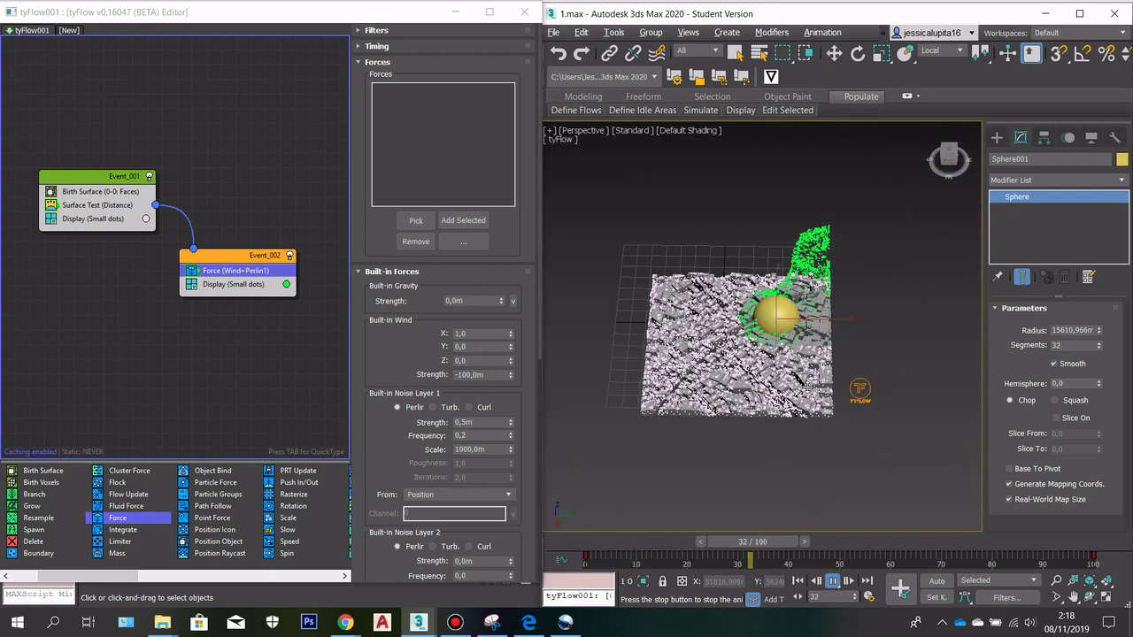
middle_click_drag(781, 420, 768, 493)
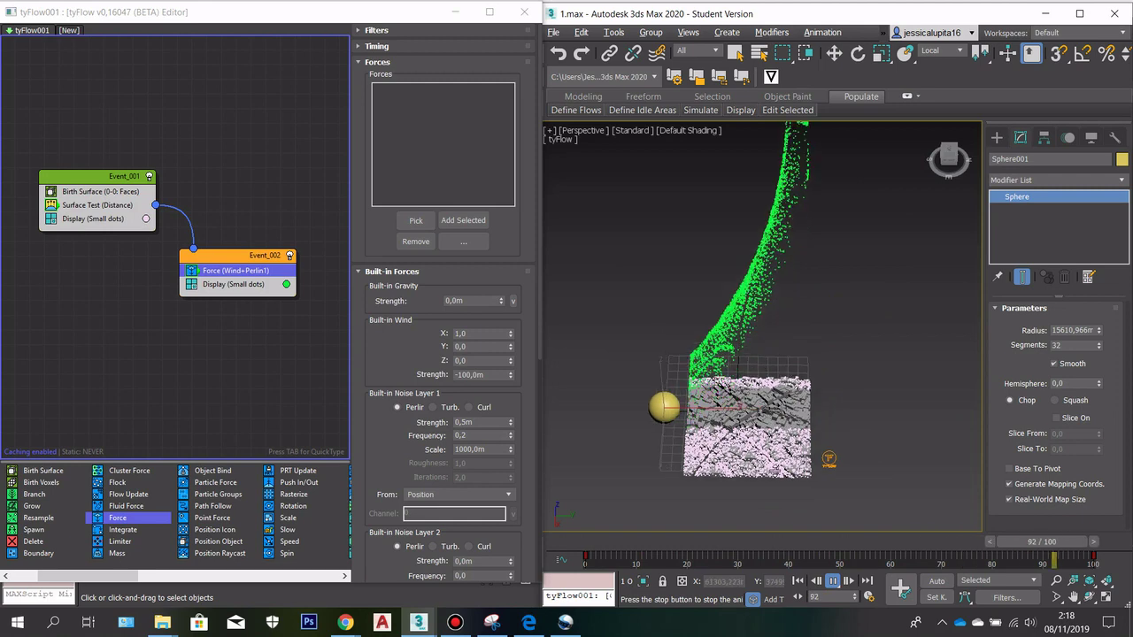
scroll(768, 493, "up", 3)
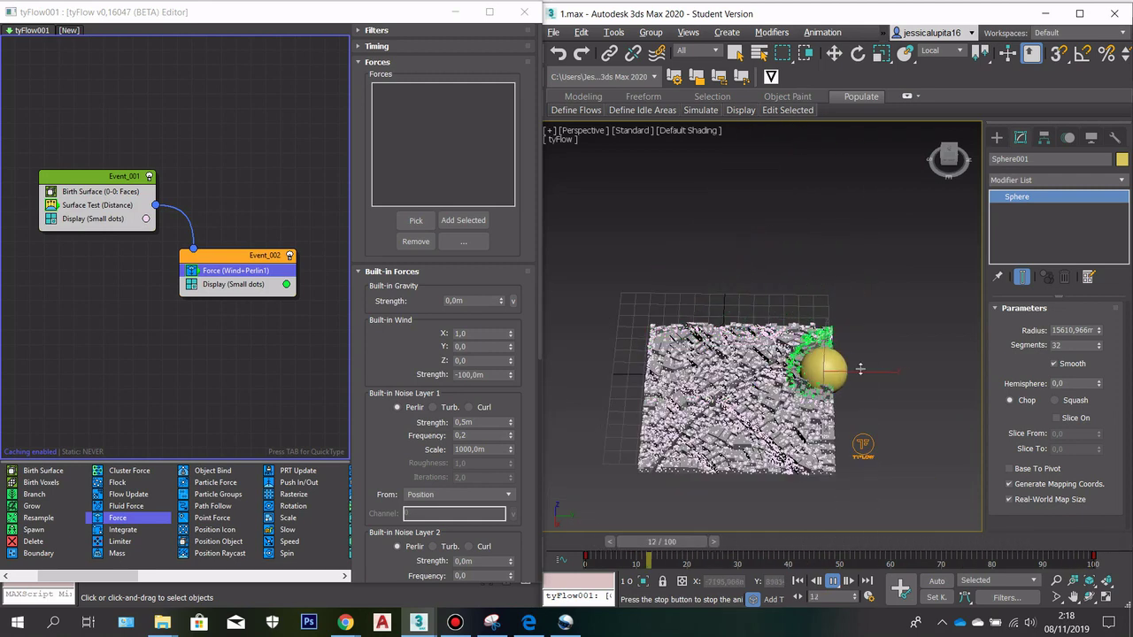
scroll(782, 376, "up", 2)
scroll(782, 375, "down", 2)
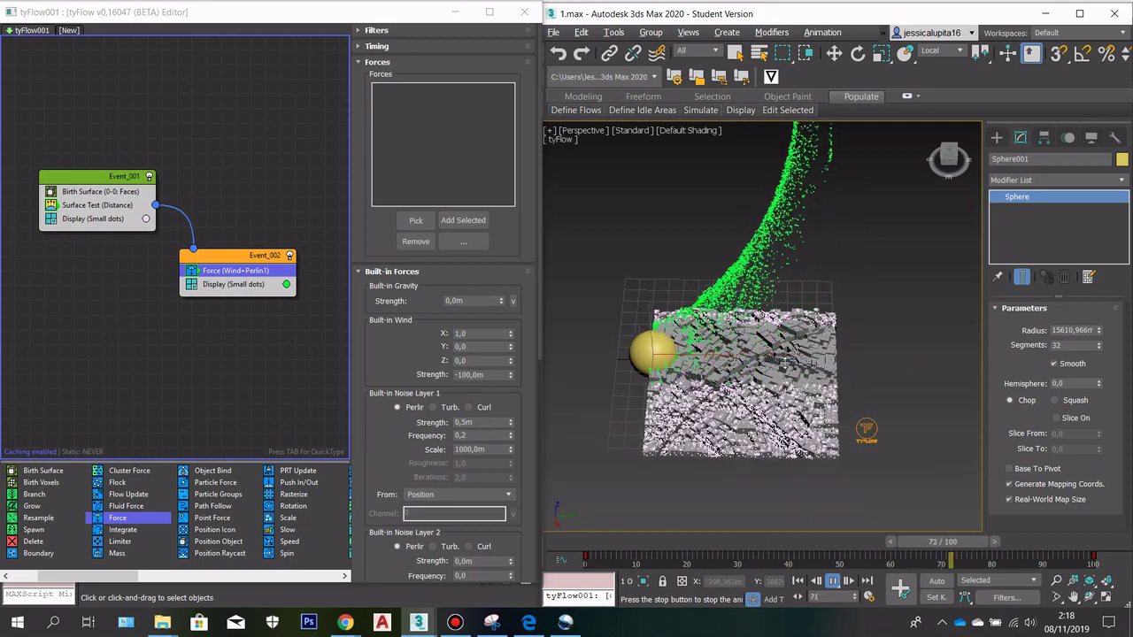
scroll(783, 375, "up", 2)
mouse_move(782, 375)
middle_mouse_down()
mouse_move(808, 351)
mouse_move(762, 369)
middle_mouse_up()
middle_click_drag(809, 327, 849, 300)
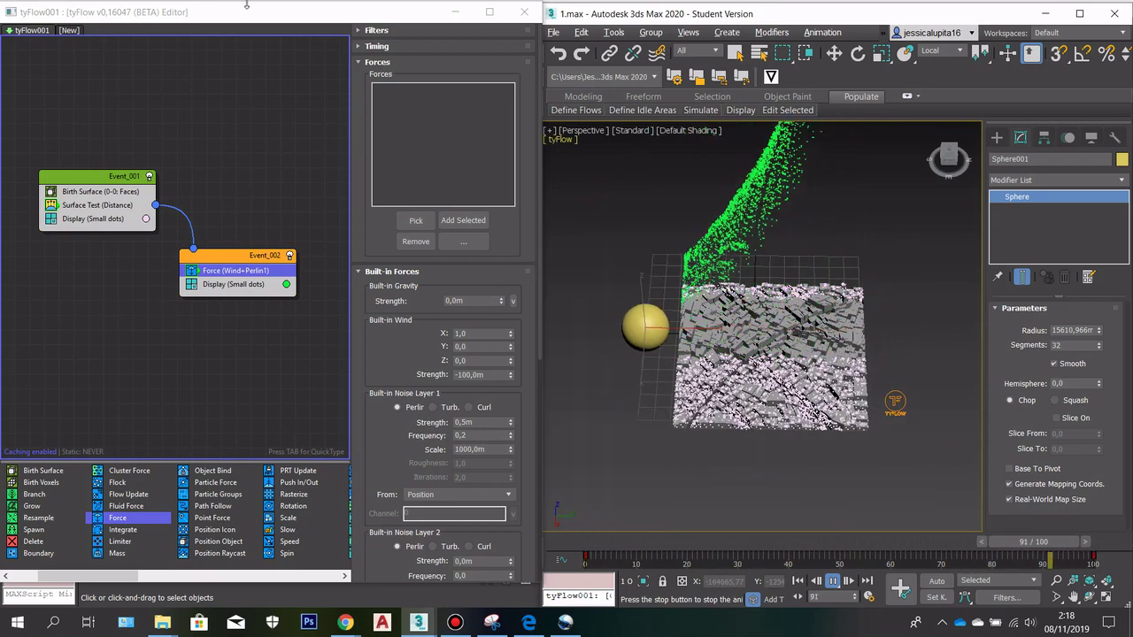
left_click_drag(243, 5, 275, 19)
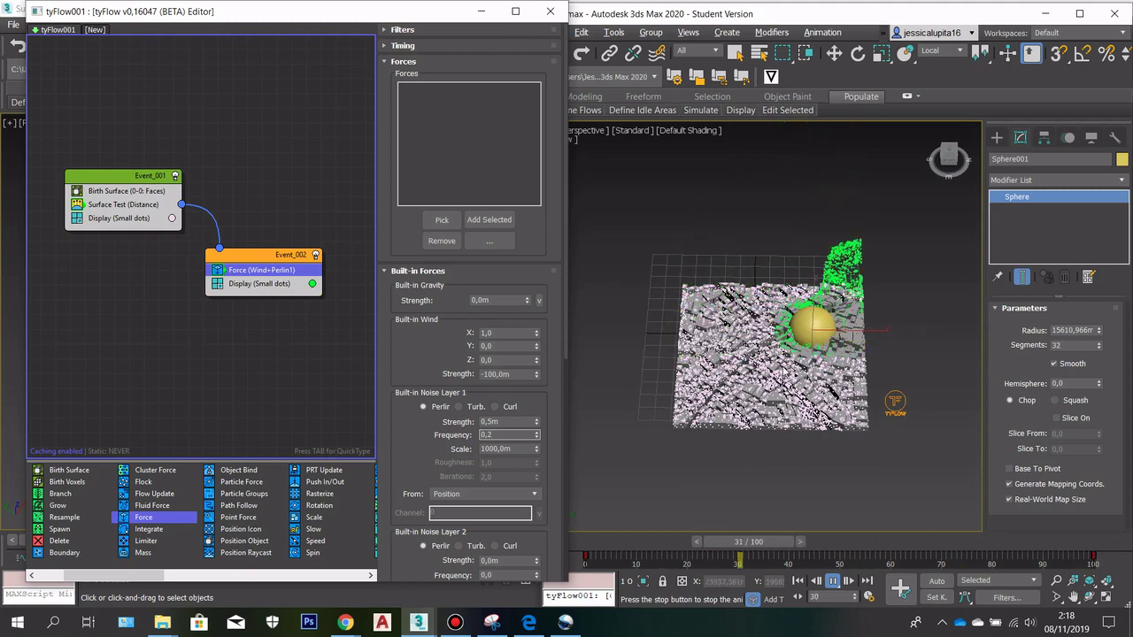
scroll(721, 314, "up", 5)
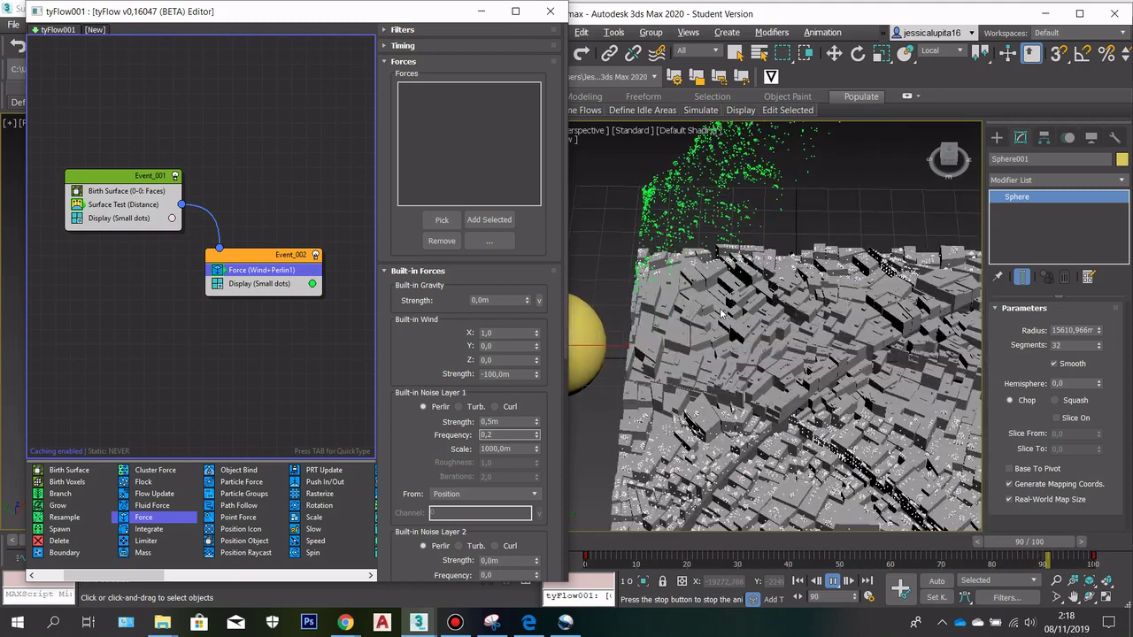
scroll(734, 309, "down", 5)
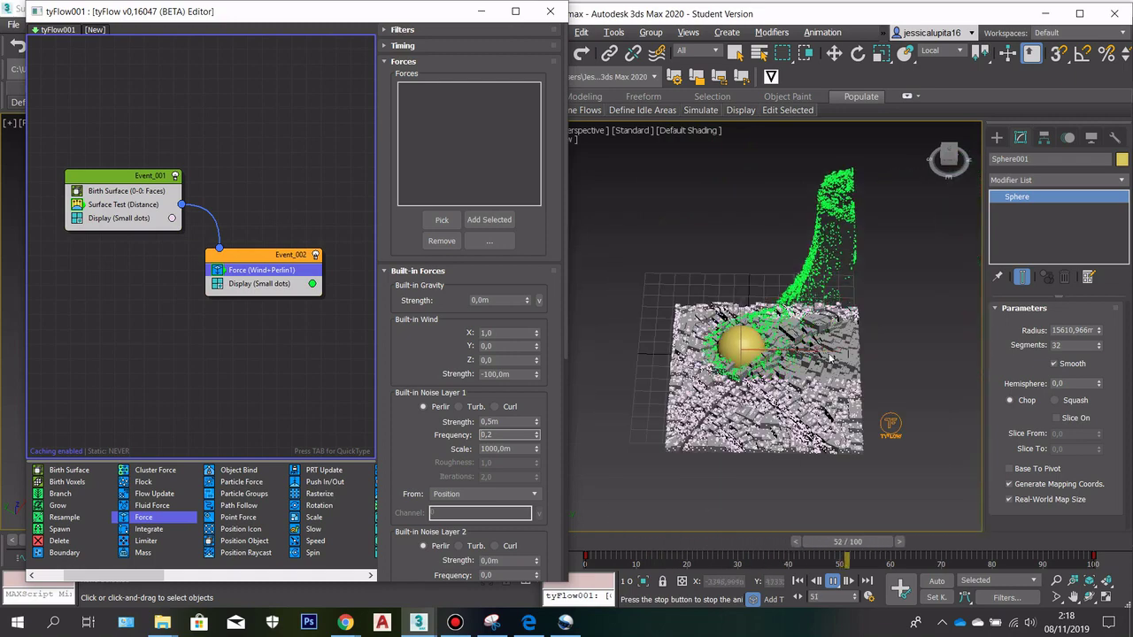
scroll(659, 329, "down", 2)
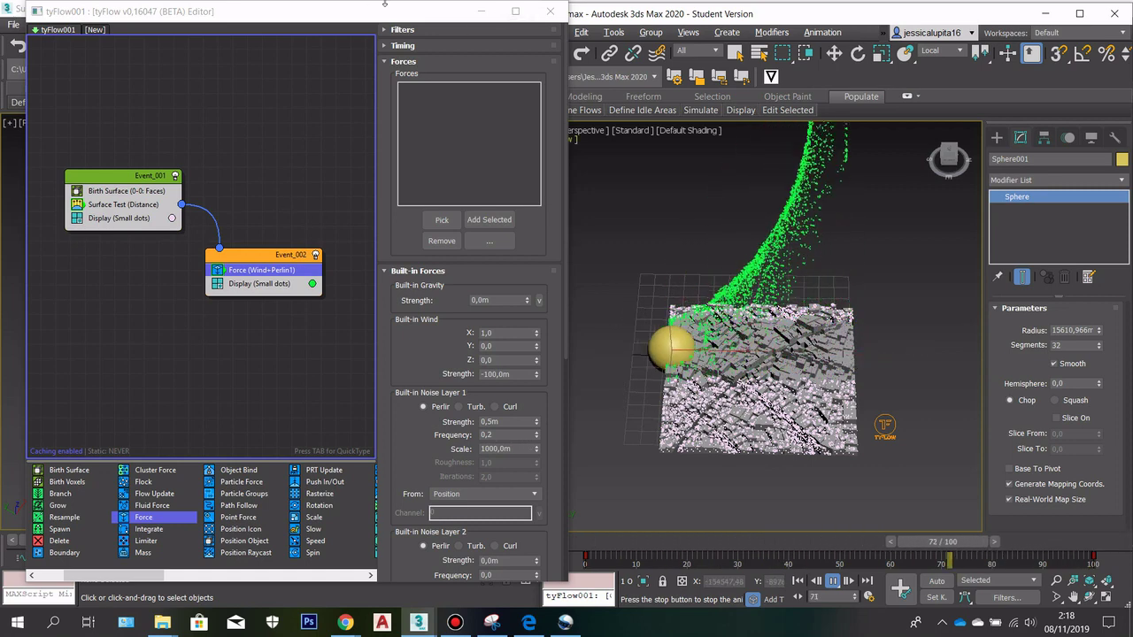
left_click_drag(390, 12, 382, 14)
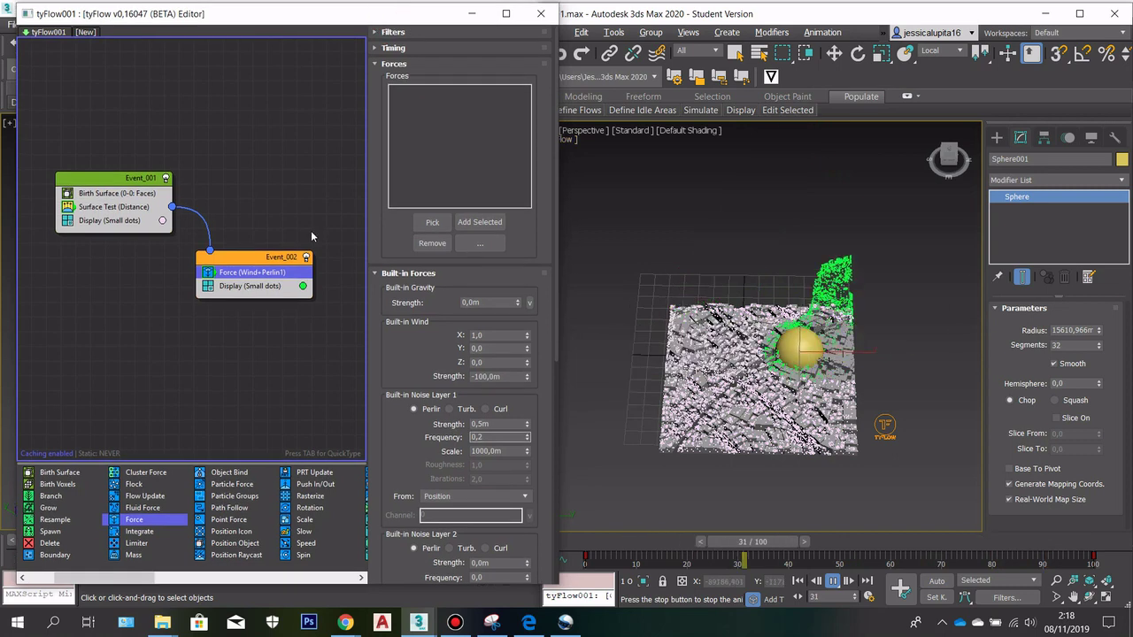